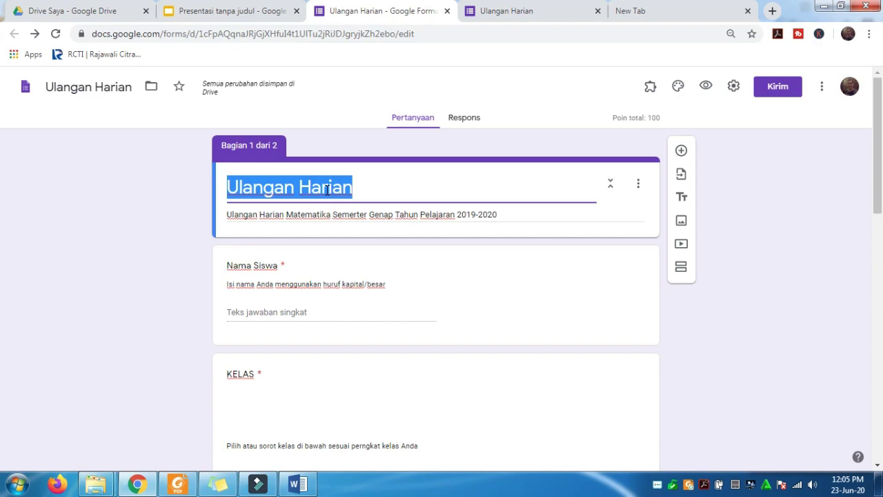
Examine the finished quiz form's file name, title and description
click(87, 84)
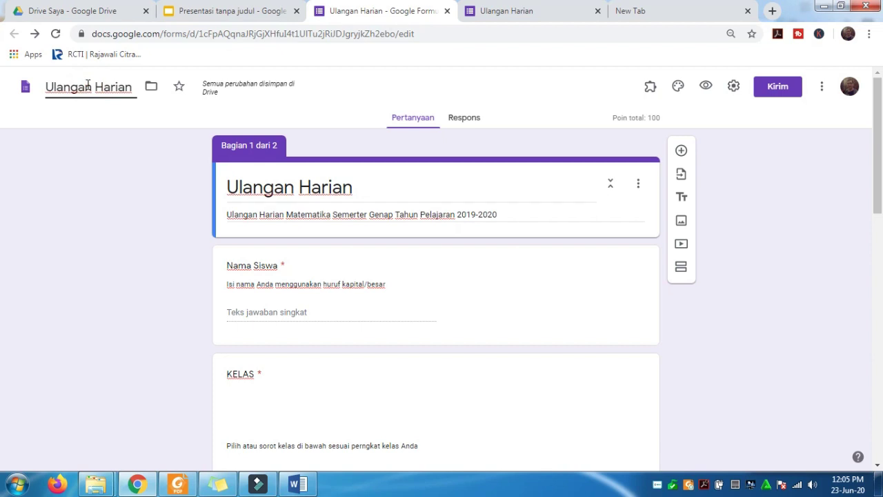
triple_click(271, 214)
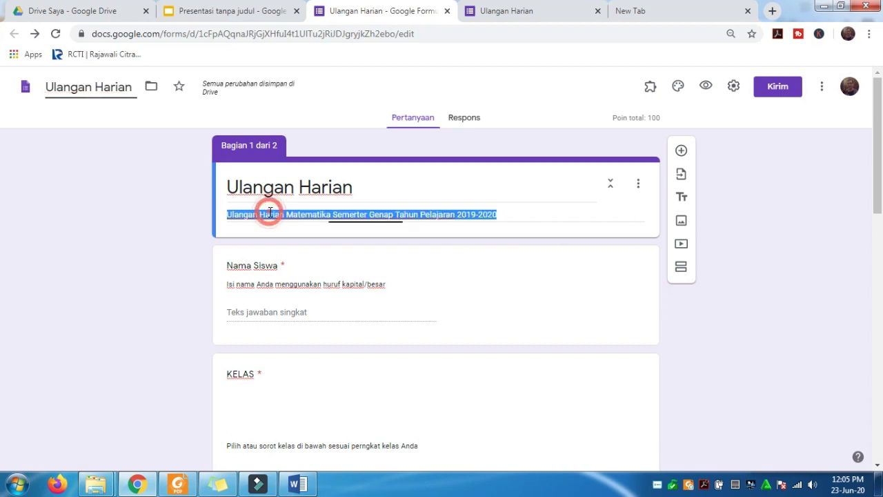
click(328, 240)
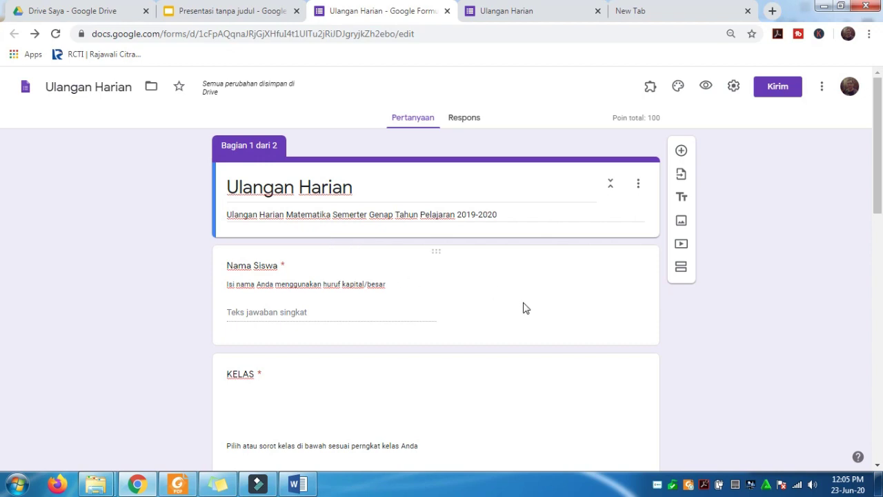
Review the answer types offered for the Nama Siswa question and choose Jawaban singkat
scroll(523, 307, down, 2)
scroll(523, 306, up, 1)
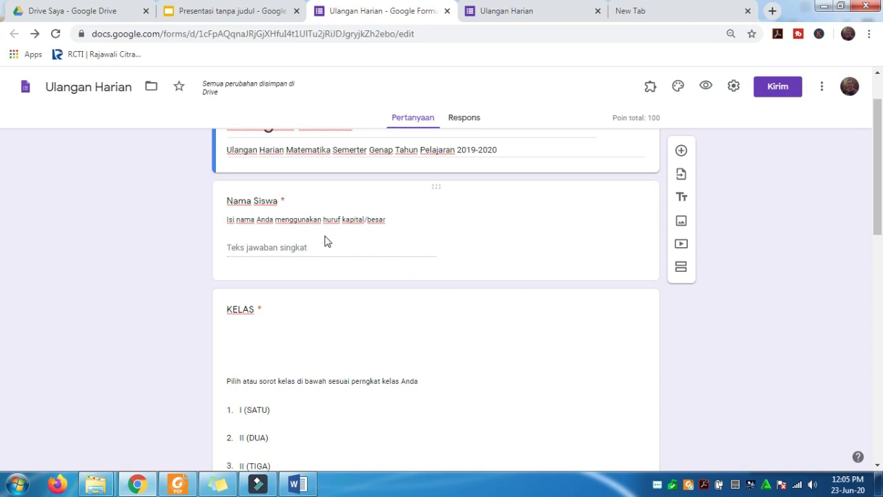
click(267, 202)
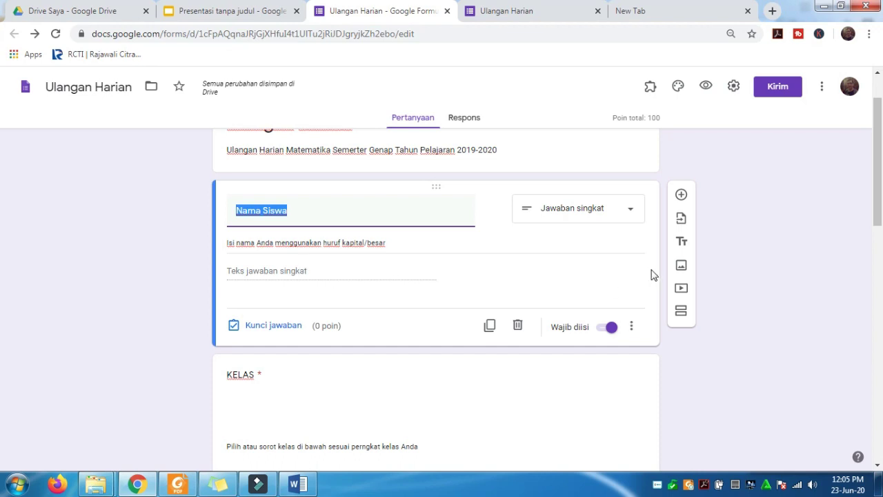
click(635, 216)
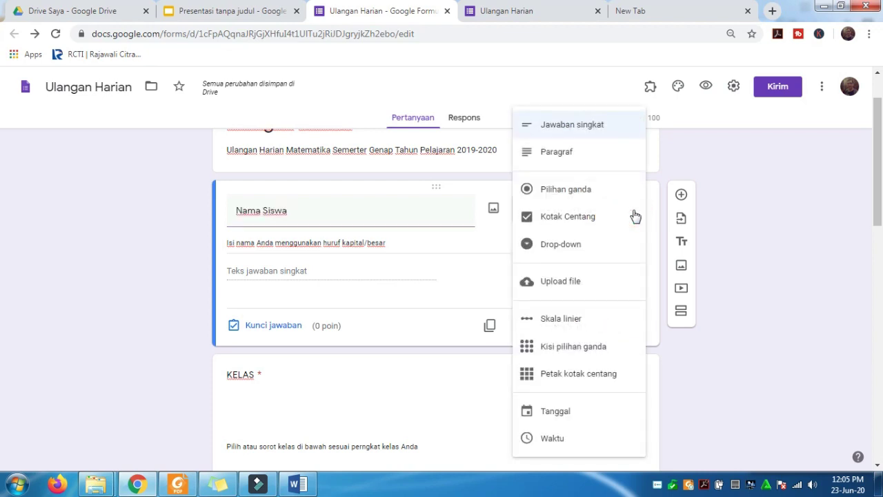
click(592, 128)
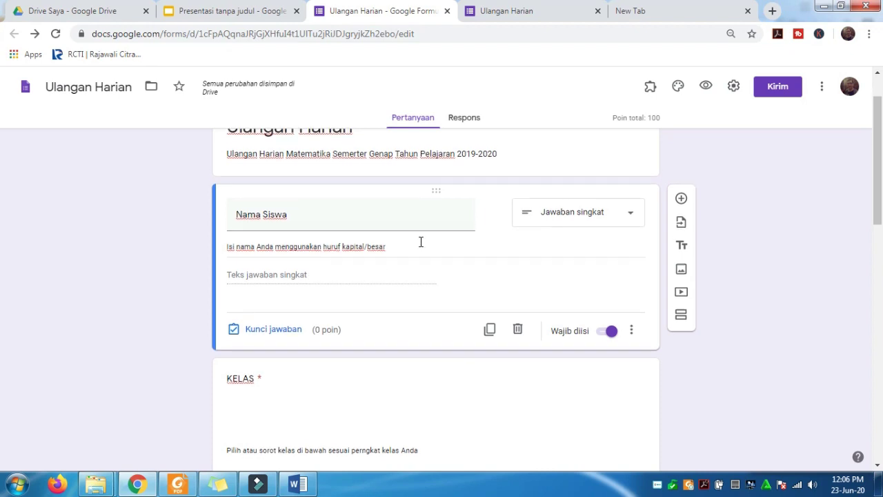
Examine the KELAS question's answer type, help text and list of class options
scroll(421, 242, down, 3)
scroll(423, 247, up, 2)
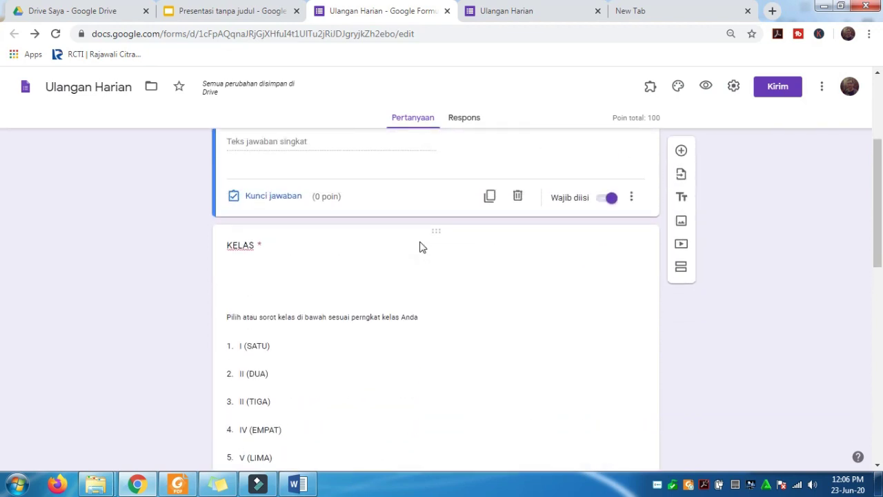
scroll(422, 247, down, 2)
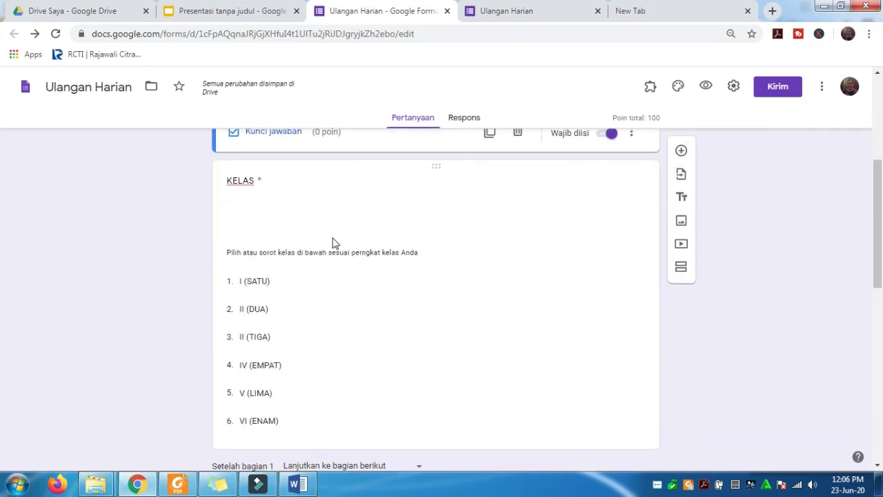
click(250, 179)
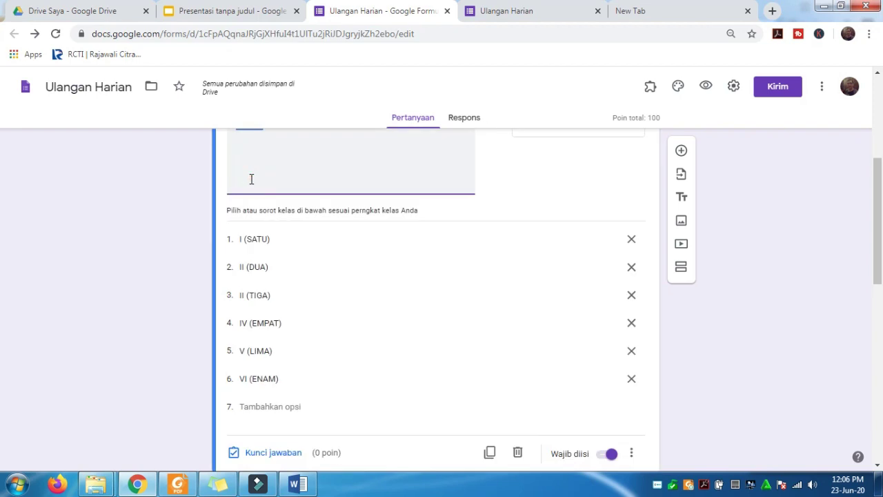
scroll(460, 321, up, 3)
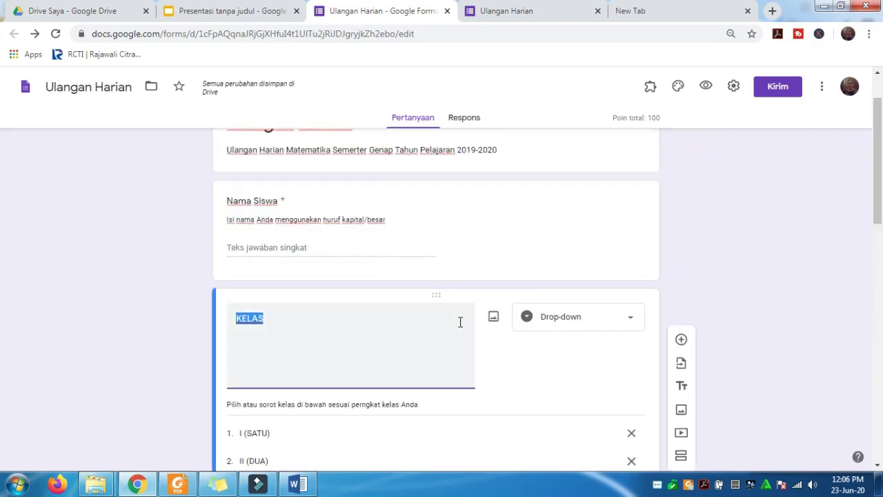
scroll(461, 321, down, 2)
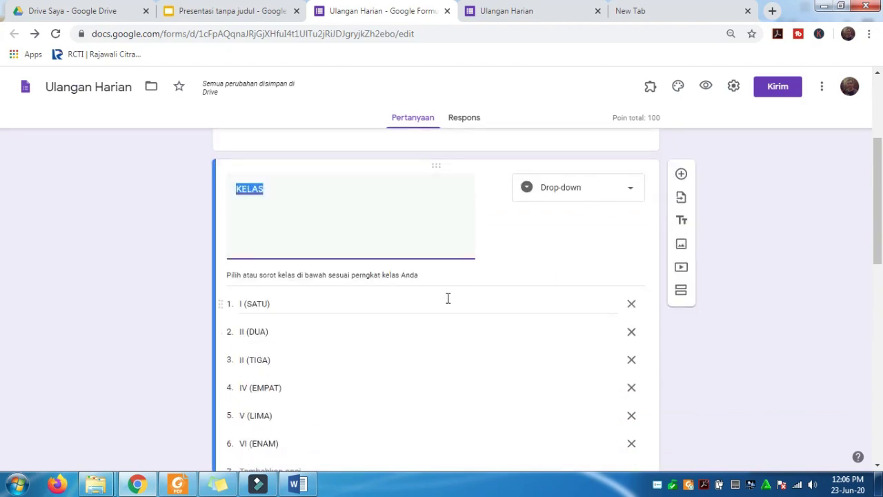
scroll(444, 311, down, 2)
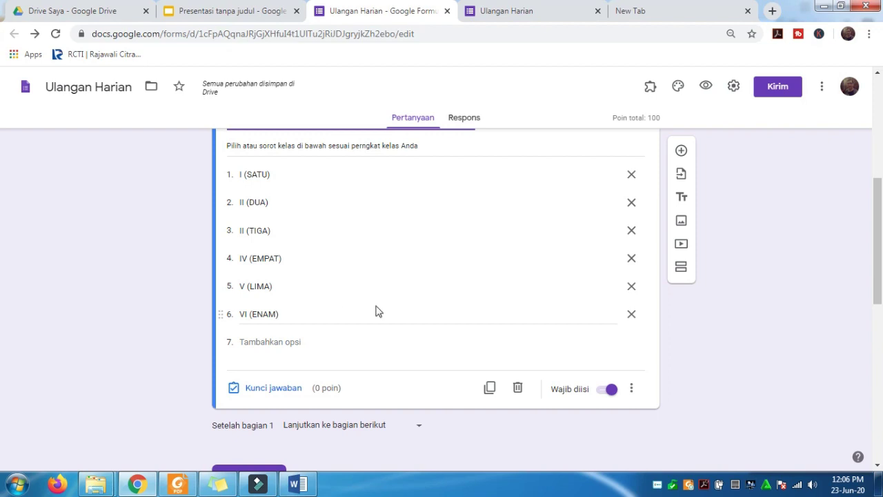
Compare the student identity section with the SOAL ULANGAN section and its multiple-choice questions
scroll(376, 310, down, 3)
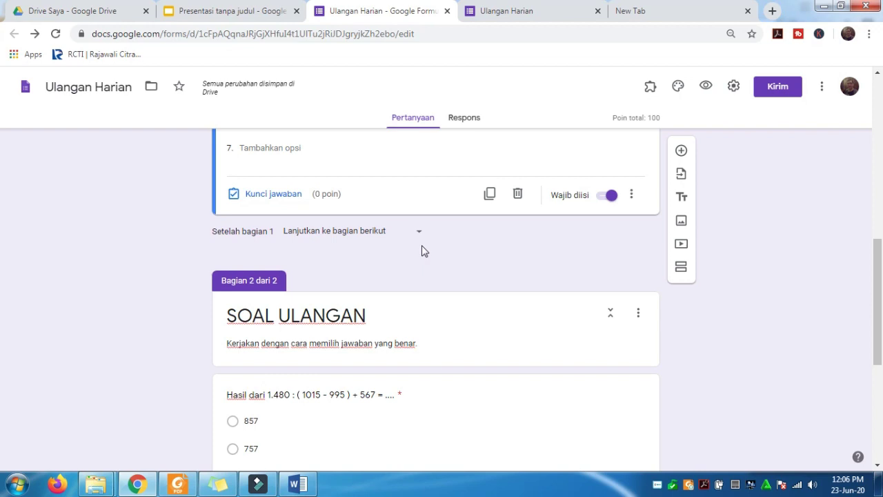
scroll(423, 249, down, 5)
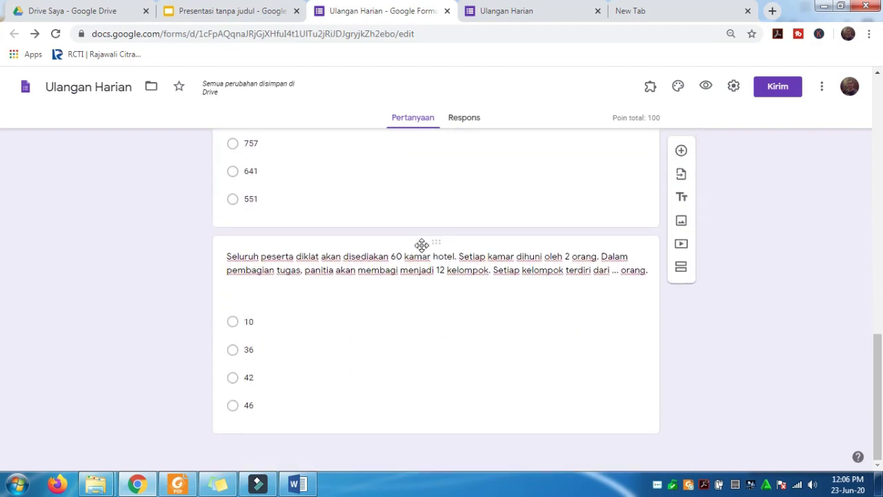
scroll(422, 245, up, 9)
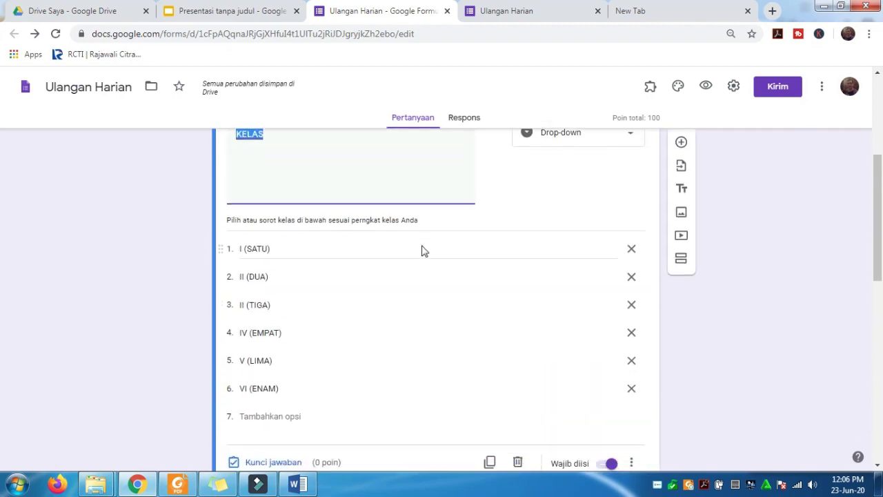
scroll(424, 250, down, 4)
scroll(423, 248, up, 3)
scroll(423, 245, down, 1)
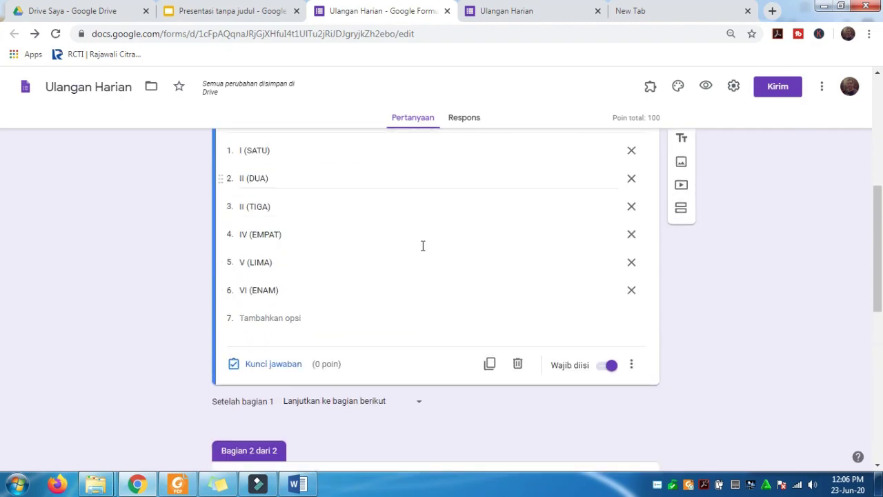
scroll(423, 246, down, 1)
scroll(423, 249, down, 3)
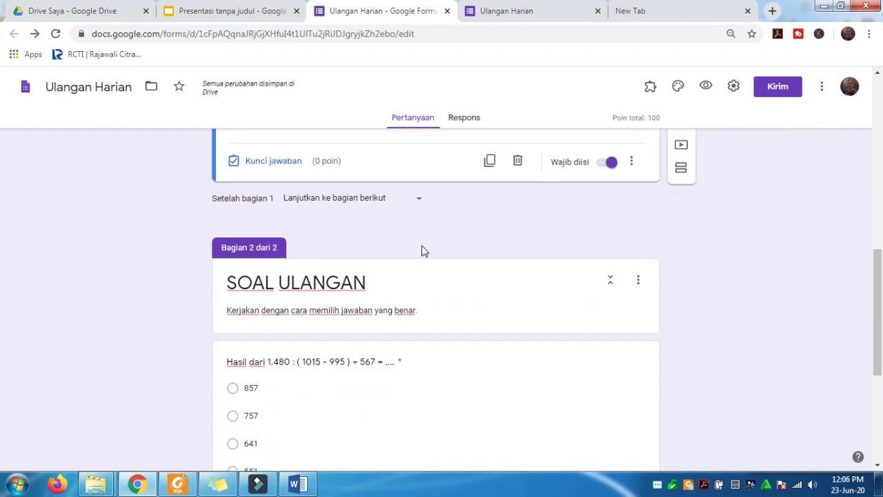
scroll(424, 251, up, 2)
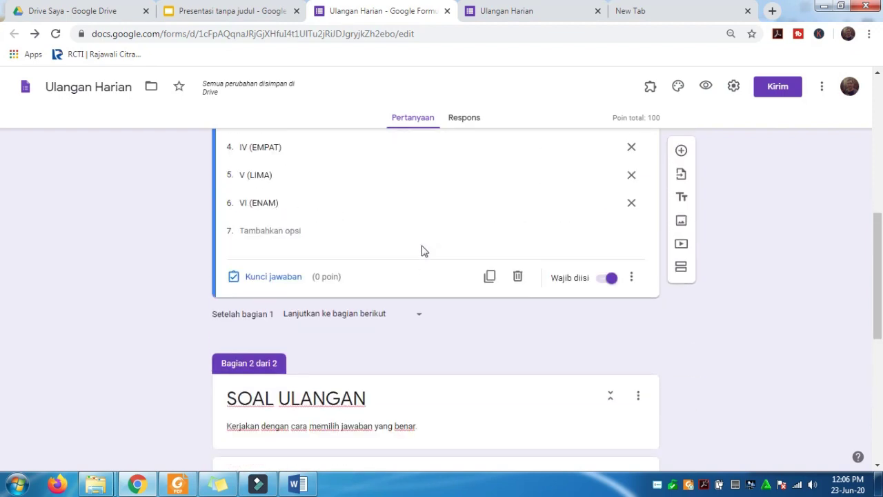
scroll(423, 250, up, 2)
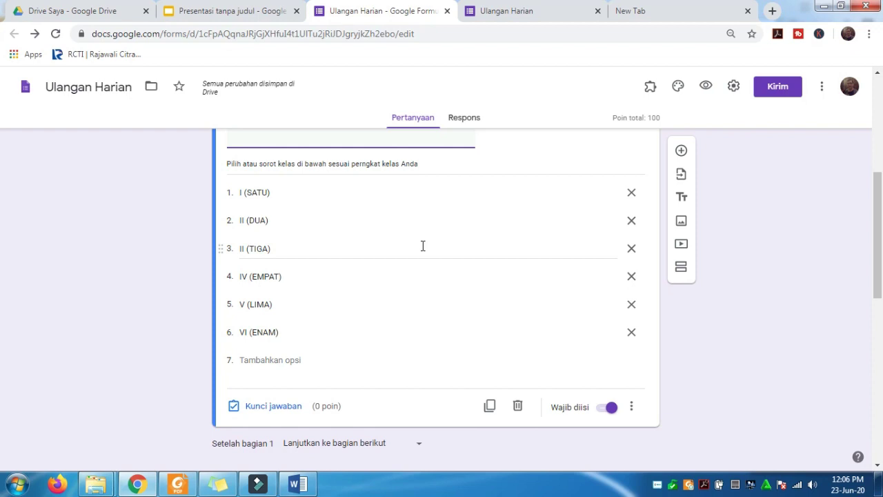
scroll(423, 247, down, 2)
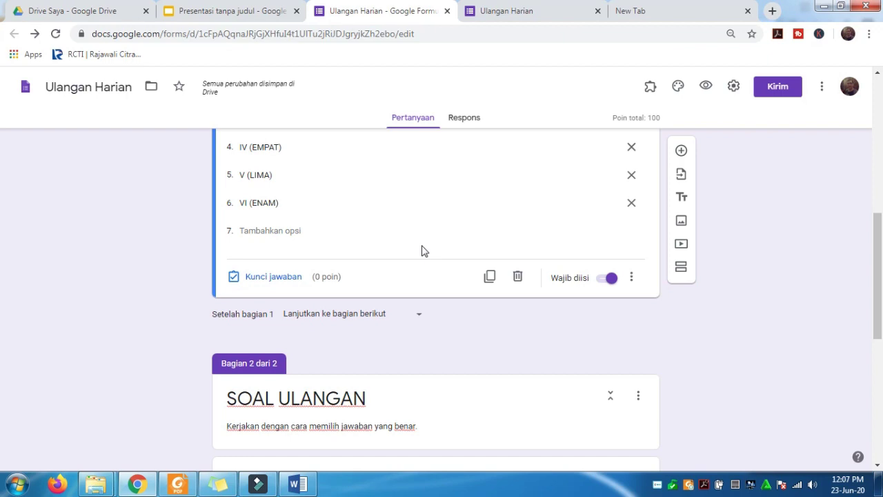
scroll(424, 252, up, 3)
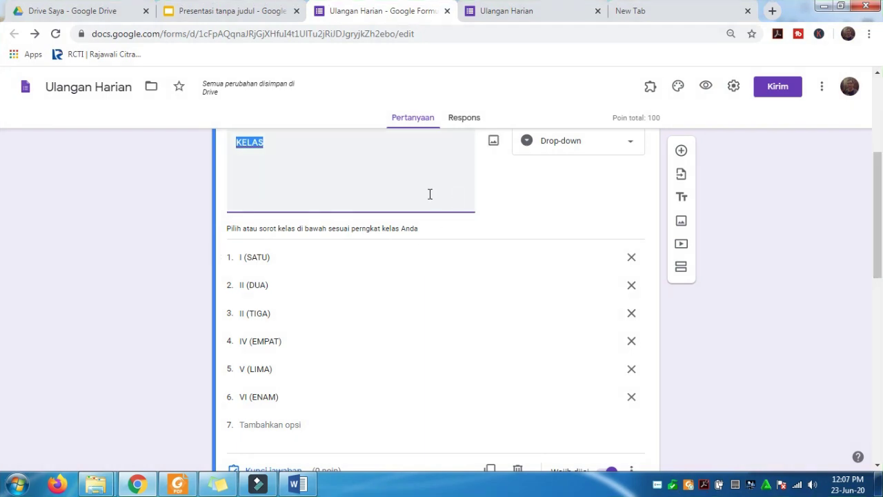
Close the Ulangan Harian respondent view and the empty browser tab, discarding the unsaved response
click(598, 11)
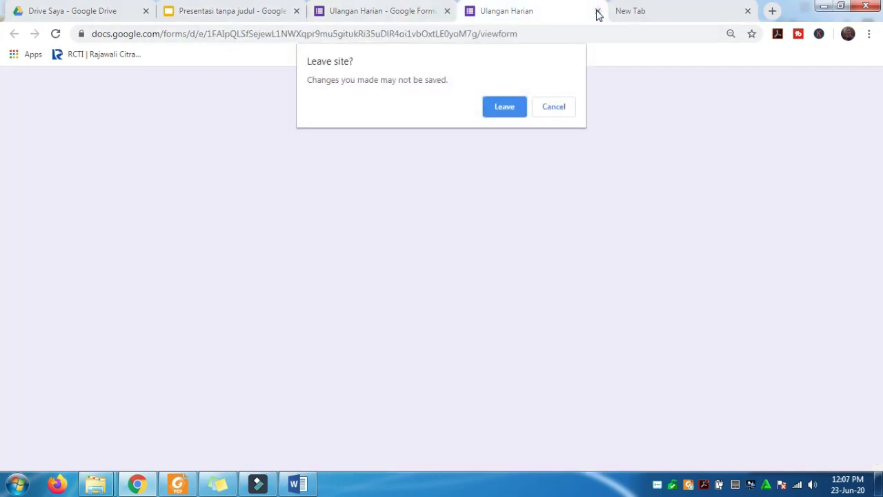
click(498, 110)
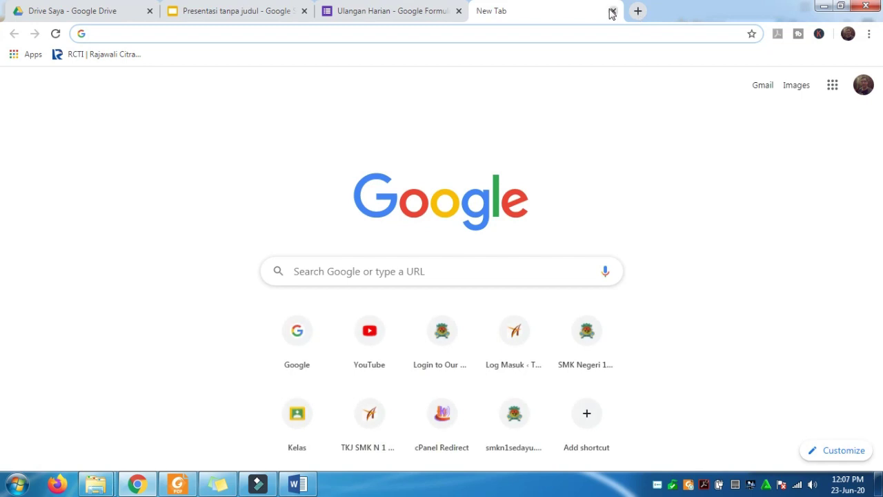
click(612, 13)
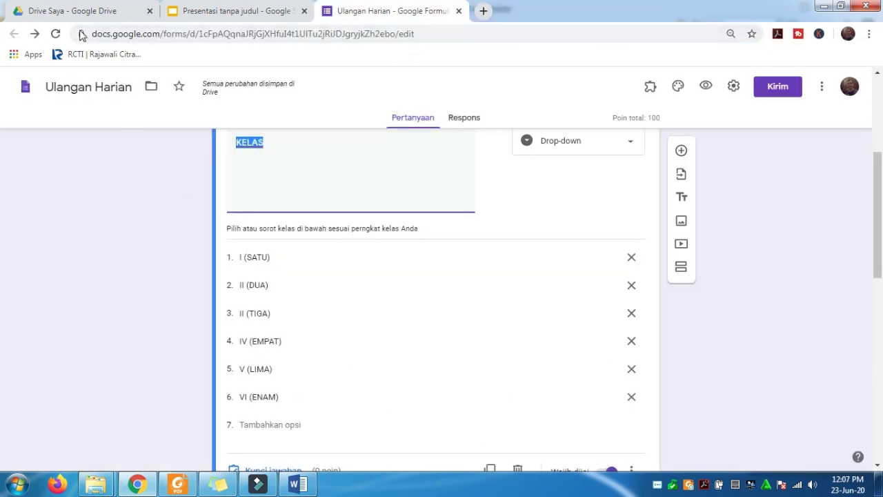
Switch to Google Drive and create a new blank Google Form
click(85, 8)
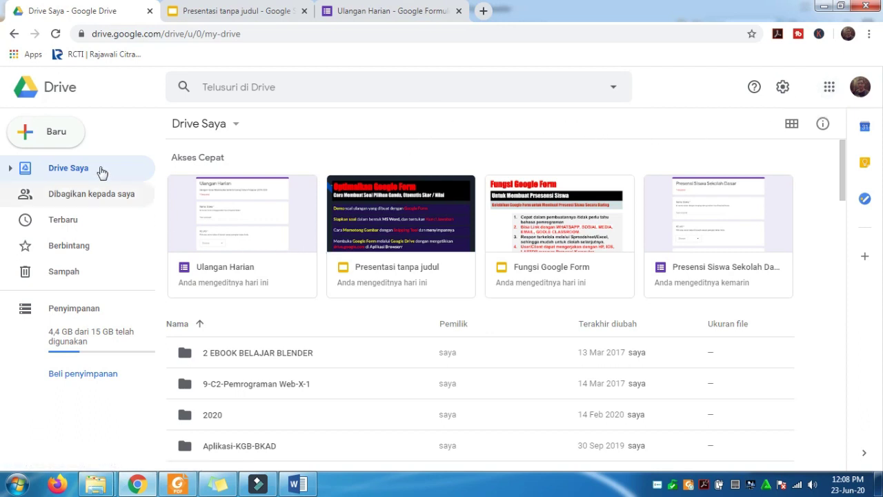
click(57, 135)
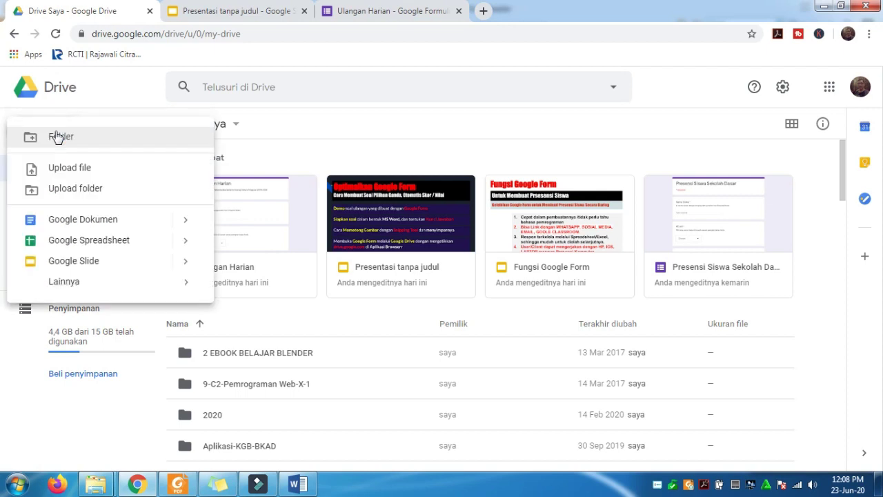
mouse_move(70, 285)
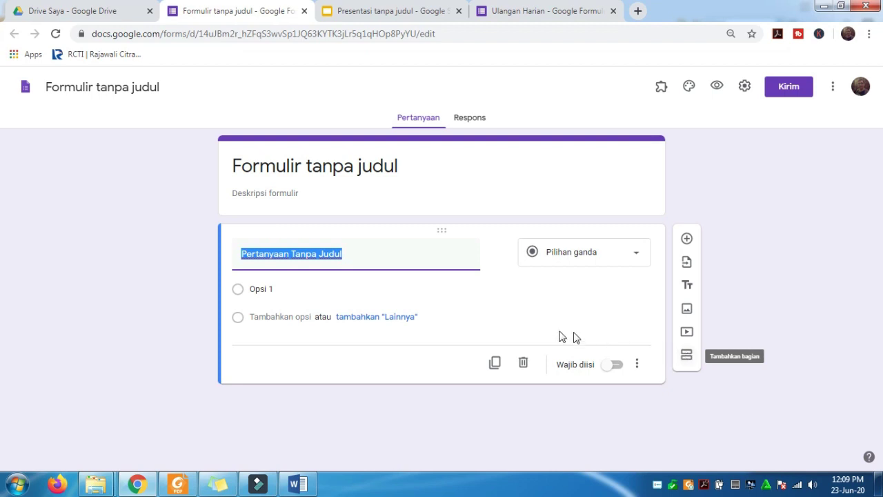
Set the new form's title to "Ulangan Harian"
click(306, 161)
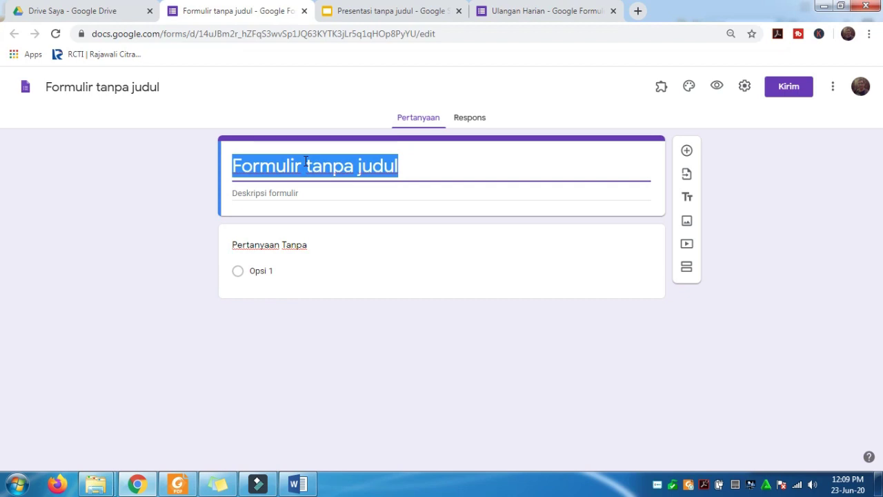
text(U)
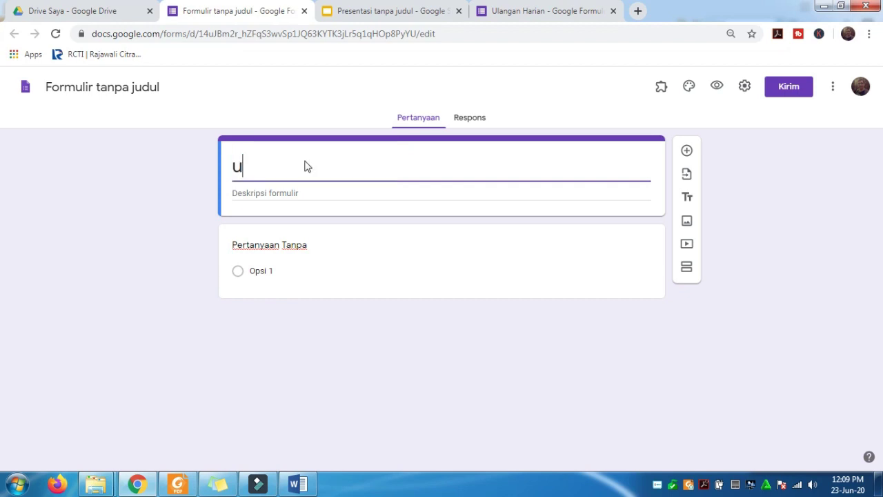
key(BackSpace)
text(ulangan)
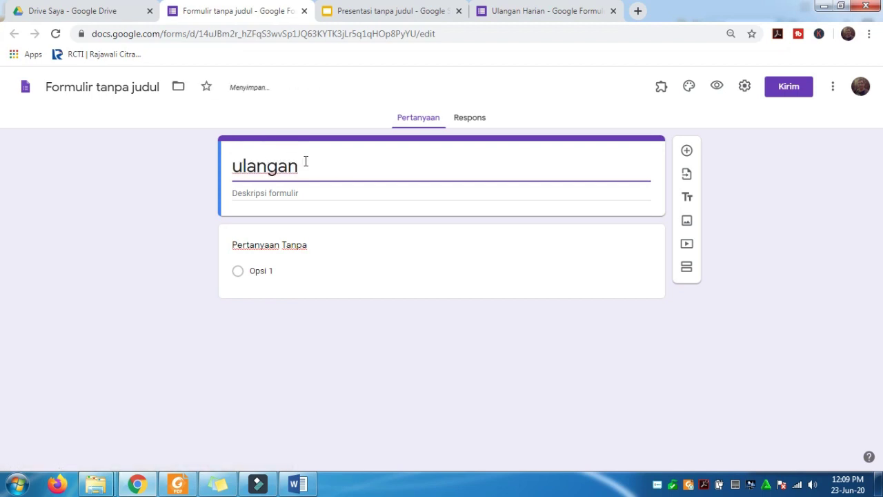
text( Harian)
key(Home)
key(shift+Right)
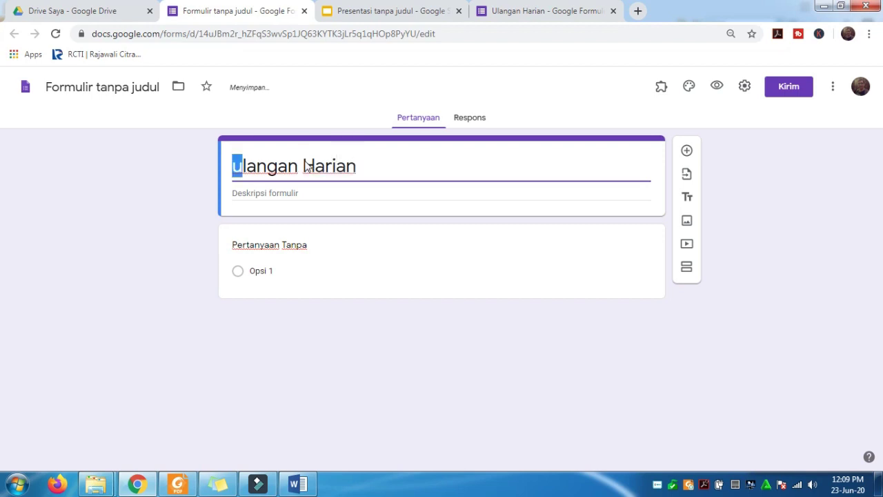
text(U)
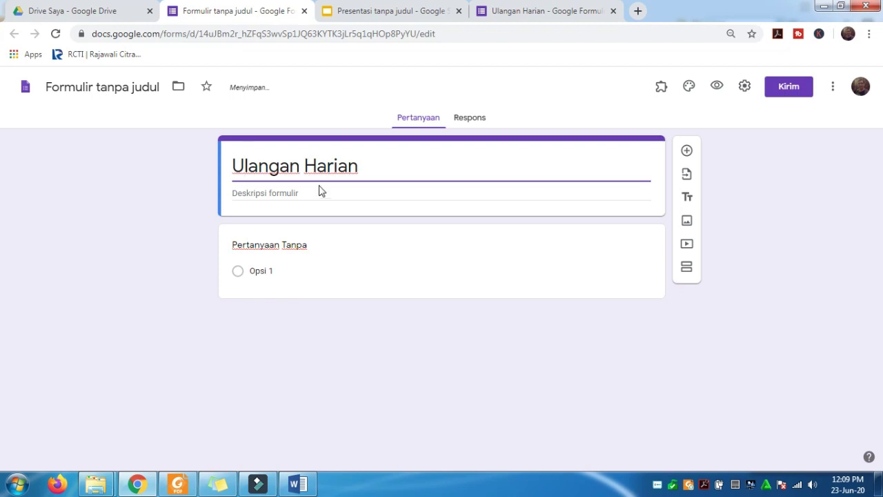
Enter "Ulangan Matematika Tahun Pelajaran 2019-2020" as the form description
click(273, 192)
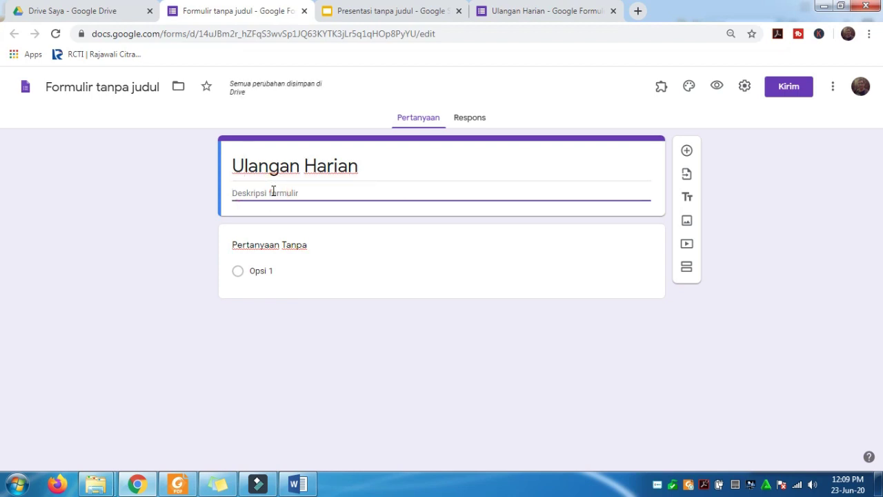
text(Ualng)
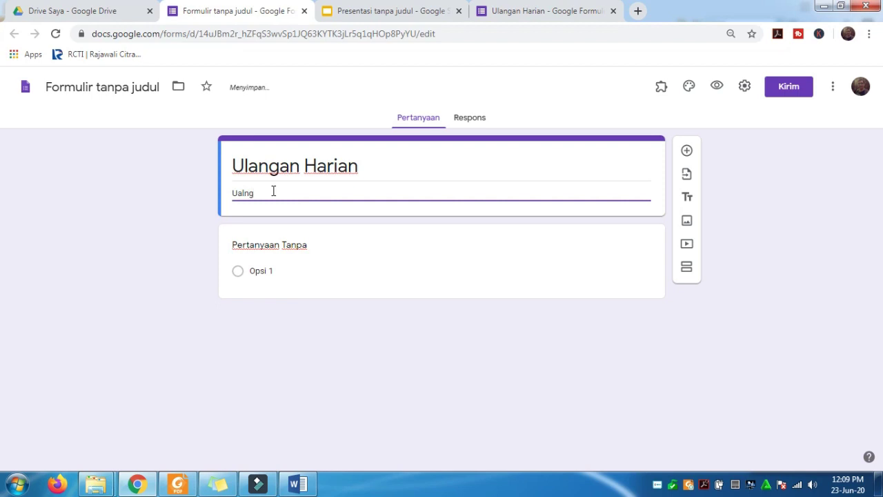
key(BackSpace)
key(BackSpace)
key(BackSpace)
key(BackSpace)
text(langan mat)
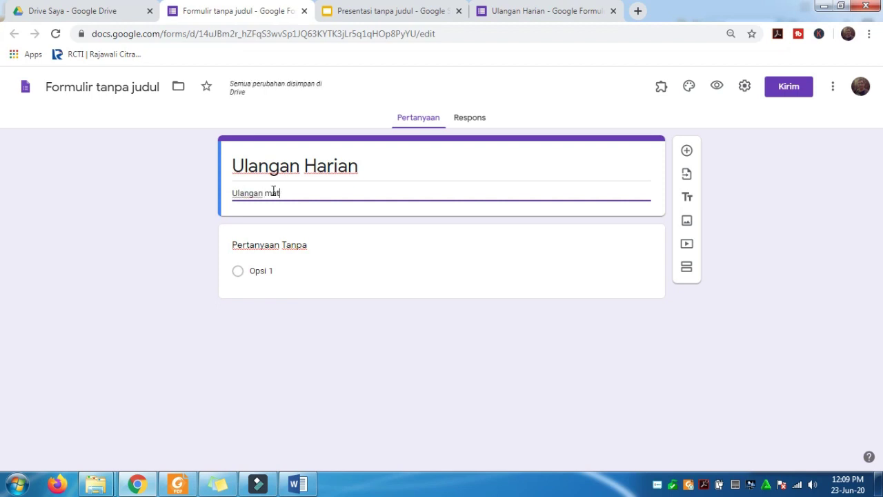
text(ematika kels)
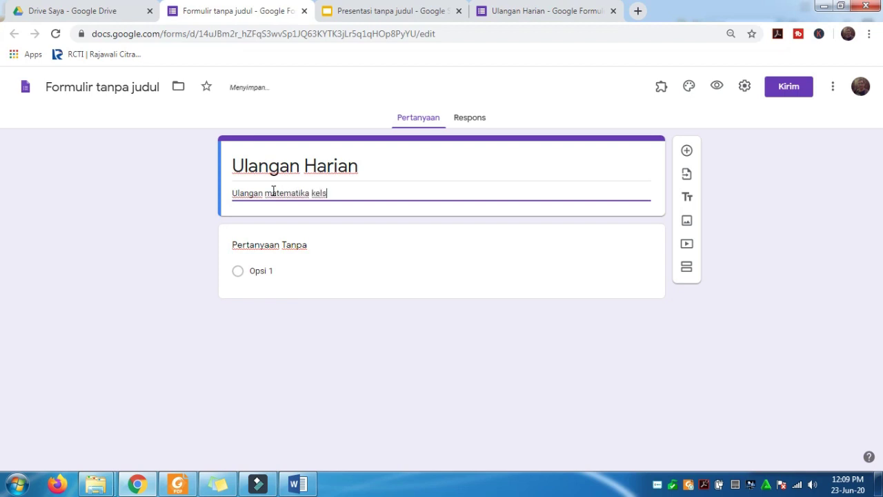
key(BackSpace)
text(as)
key(BackSpace)
key(BackSpace)
key(BackSpace)
key(BackSpace)
key(BackSpace)
text(Tahun Pelajaran )
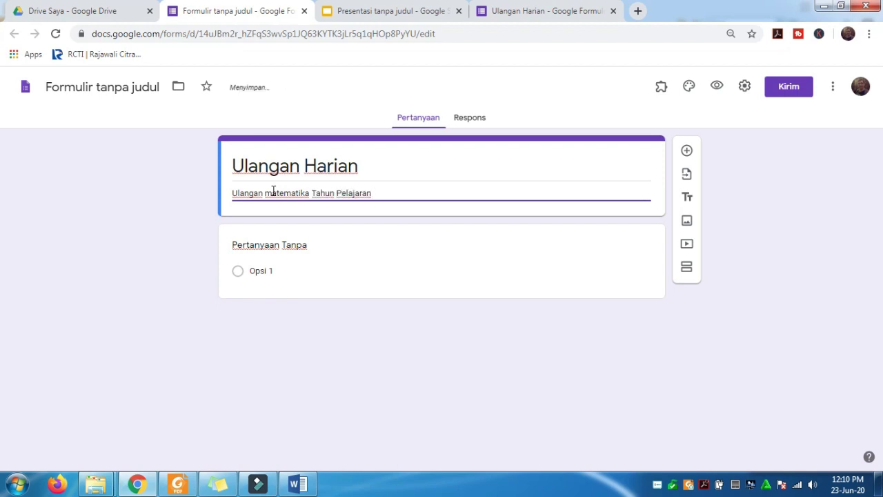
text(1)
key(BackSpace)
text(2019-2020)
drag(273, 192, 266, 193)
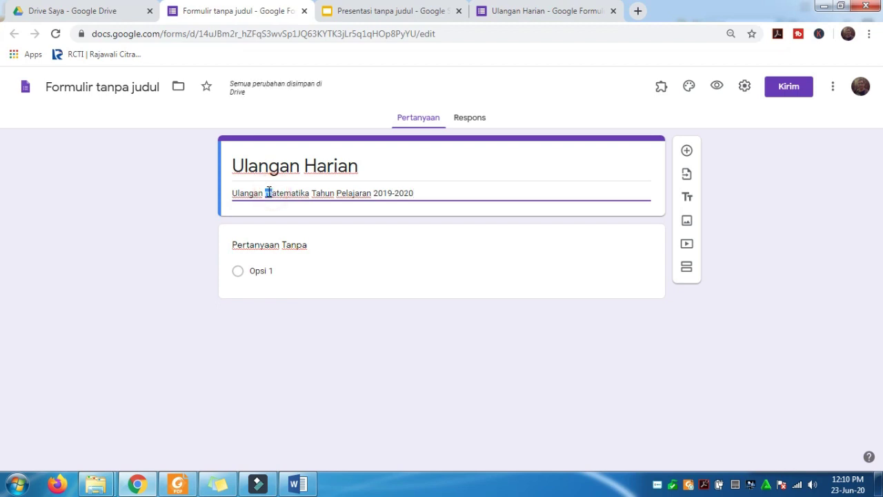
text(M)
Name the form file "Ulangan Harian" to match the form title
click(120, 87)
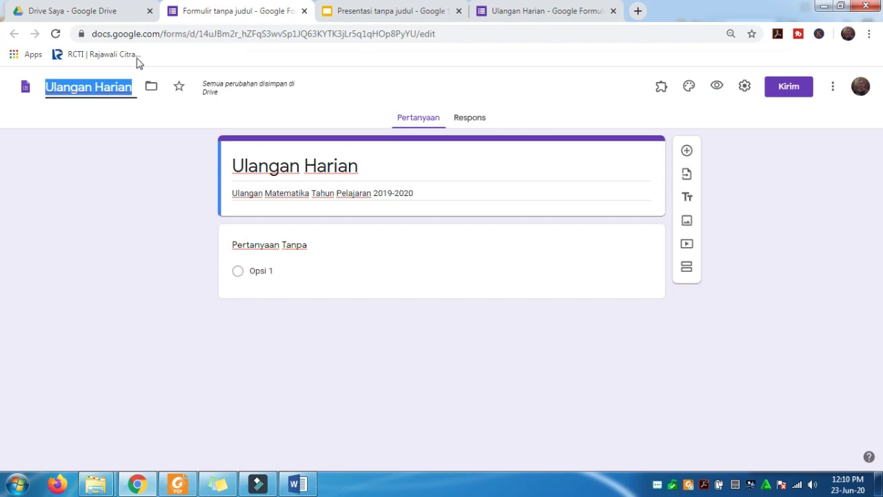
click(72, 130)
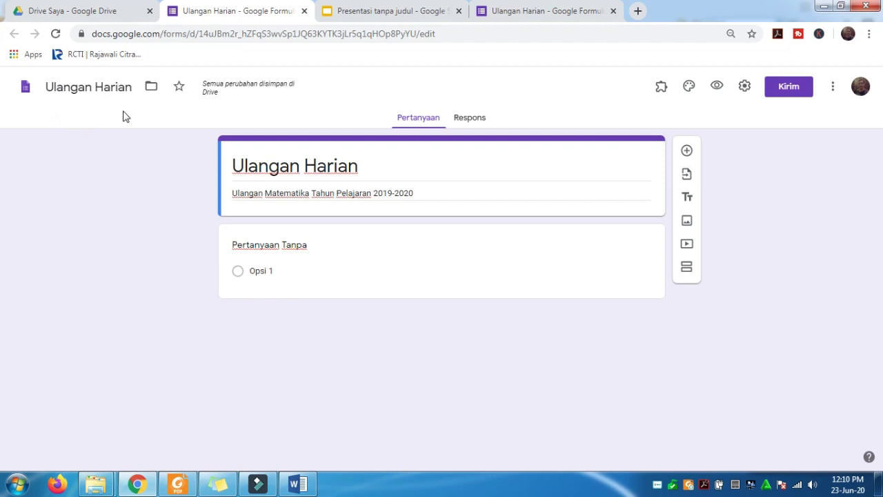
Title the first question "Nama Siswa" and set its type to Jawaban singkat
click(262, 267)
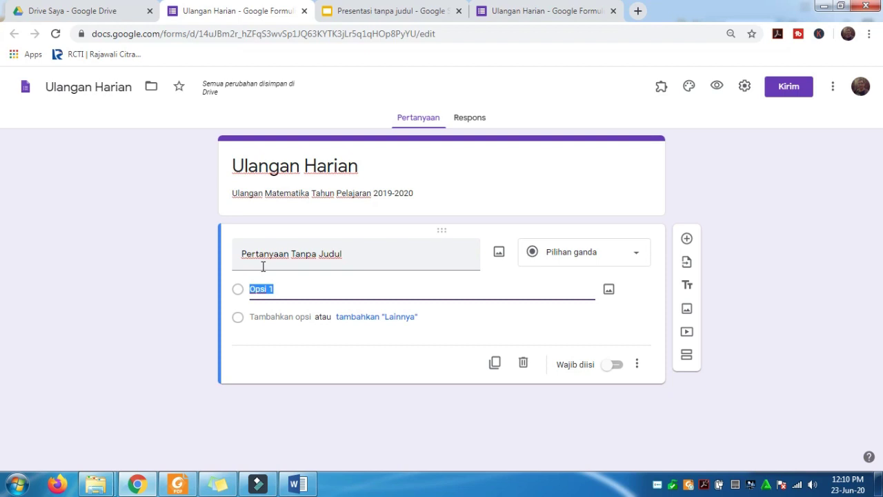
text(Nama Sis)
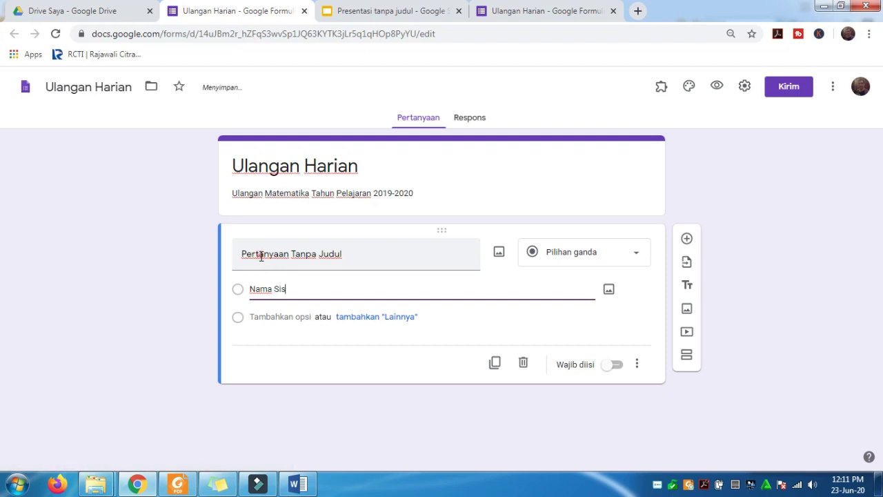
click(260, 255)
text(Nama)
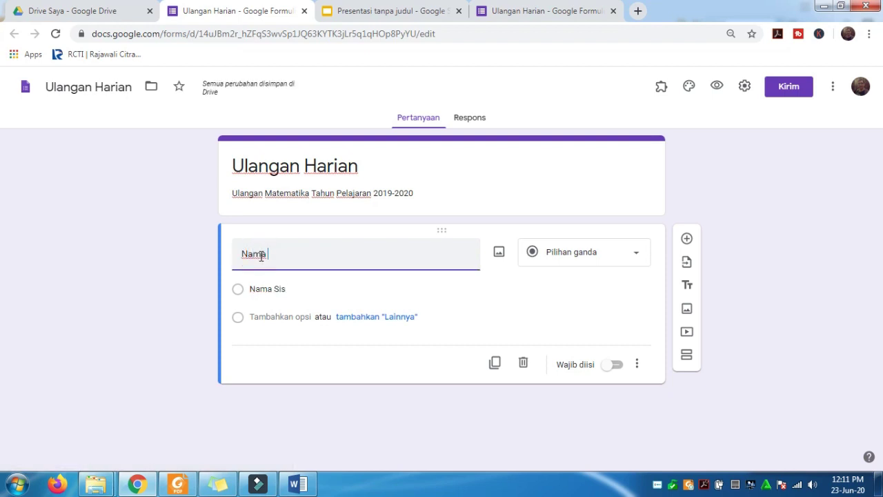
text( Siswa)
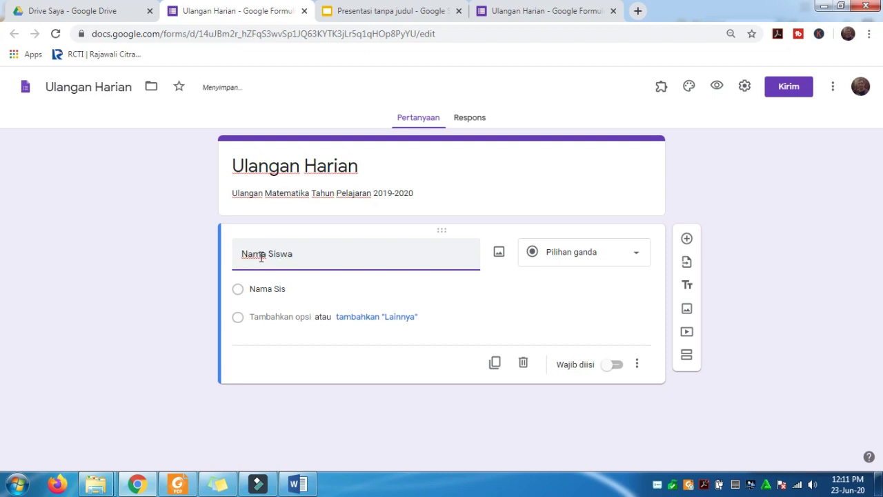
click(612, 260)
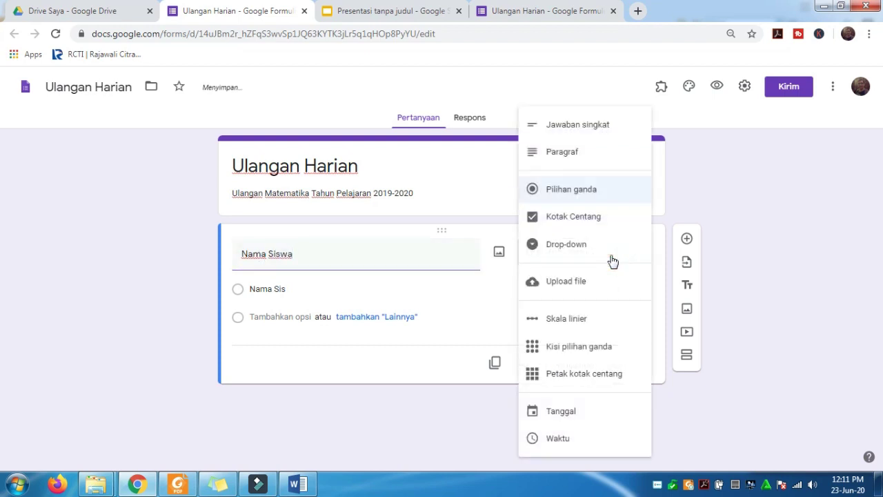
click(595, 131)
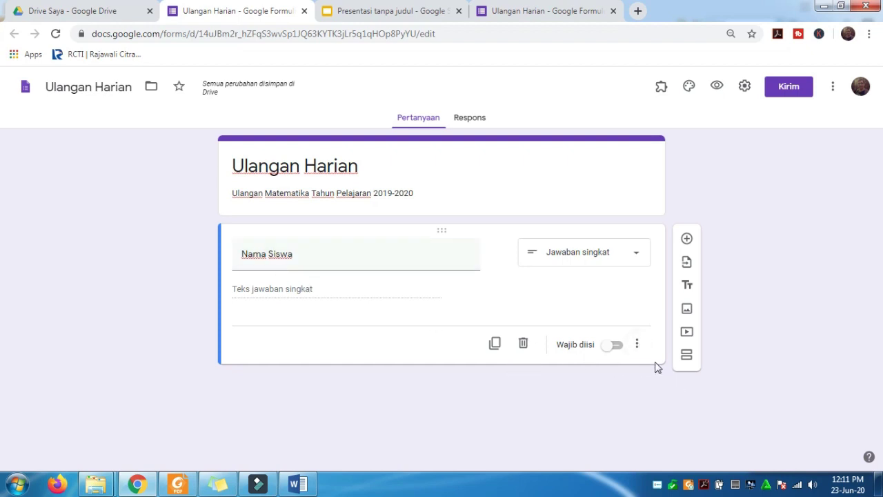
Add the description "Isikan nama Anda dengan menggunakan huruf besar semua" to the Nama Siswa question and make it required
click(639, 347)
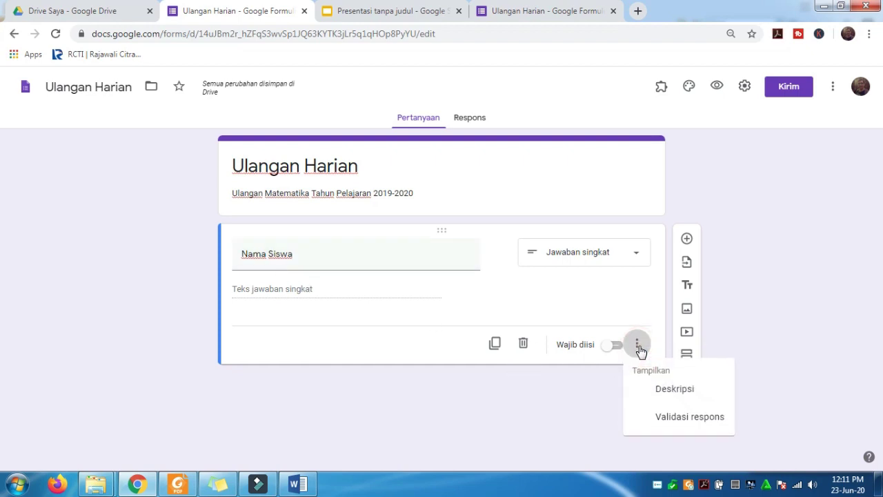
click(672, 391)
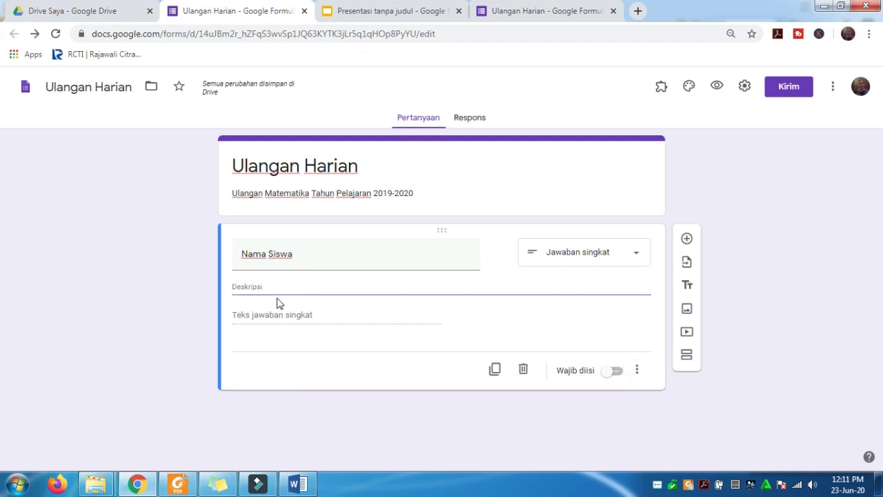
click(274, 284)
text(Isikan)
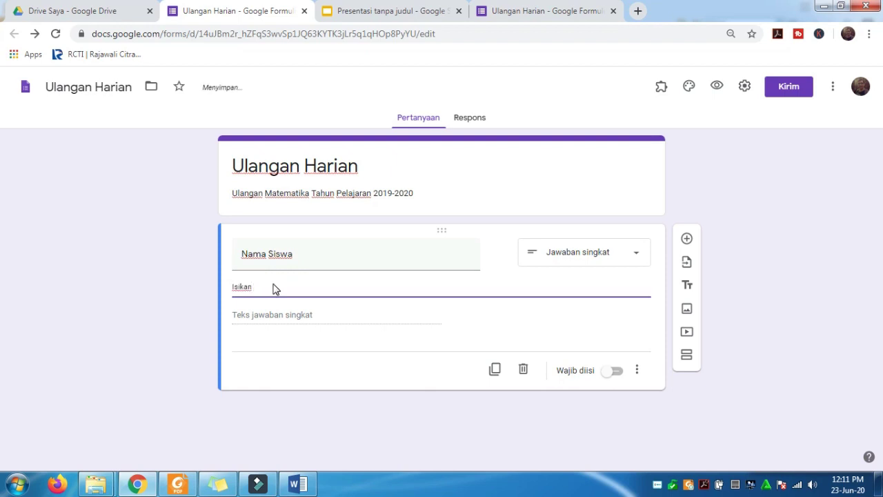
text( nama Anda dengan menggunakan)
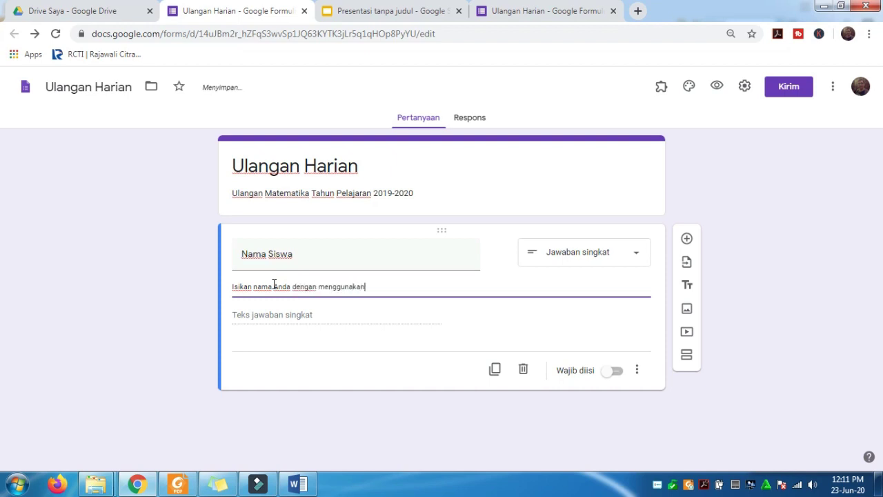
text( huruf besar semua)
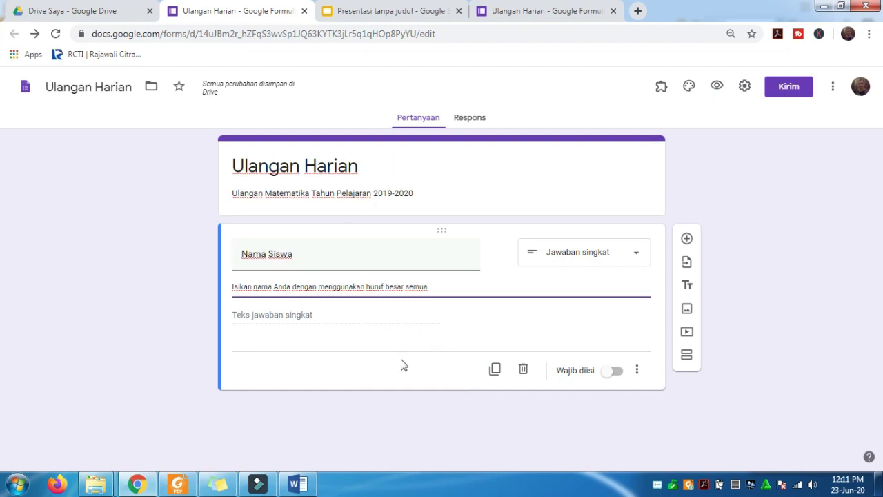
click(621, 374)
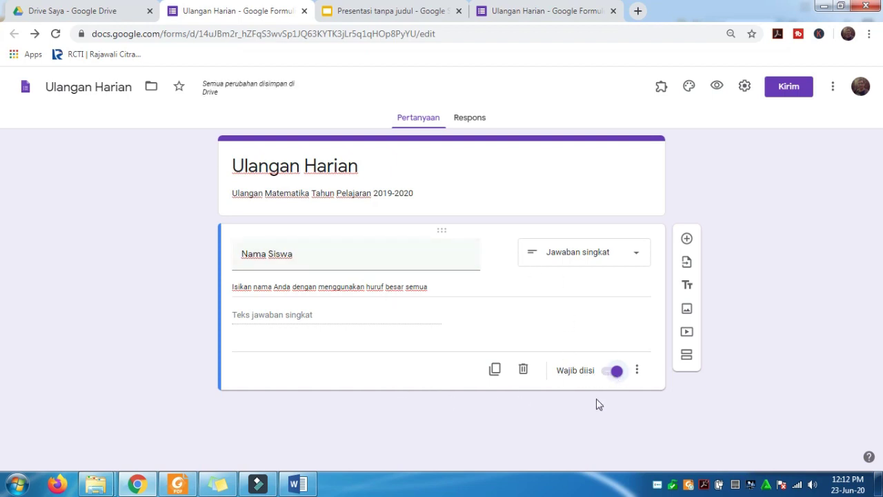
Add a second question titled "Kelas" and set its type to Drop-down
click(687, 240)
click(259, 371)
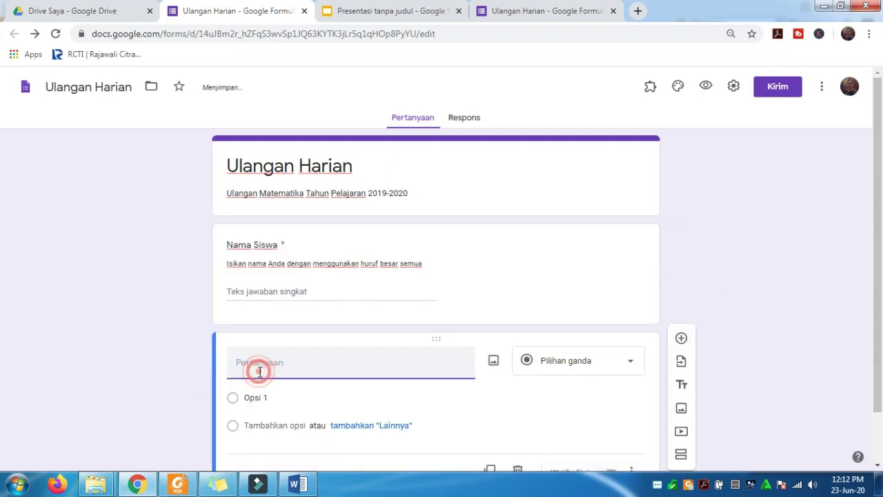
text(Kelas)
scroll(571, 343, down, 1)
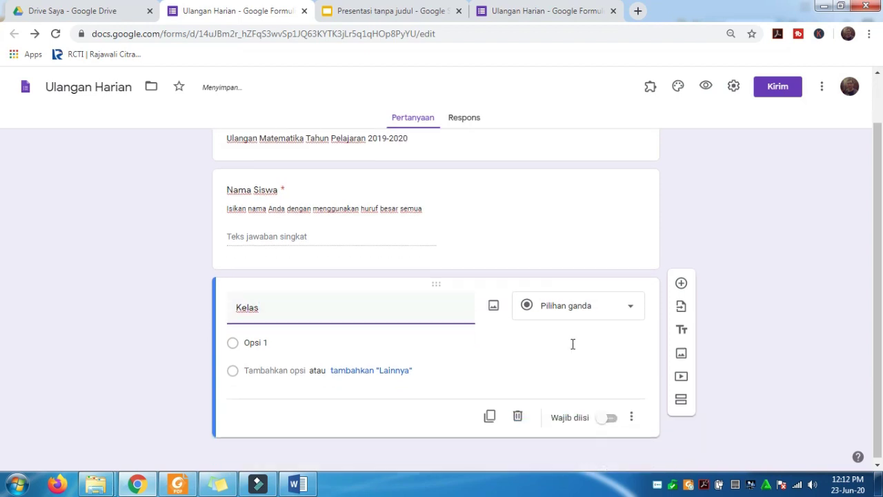
click(630, 308)
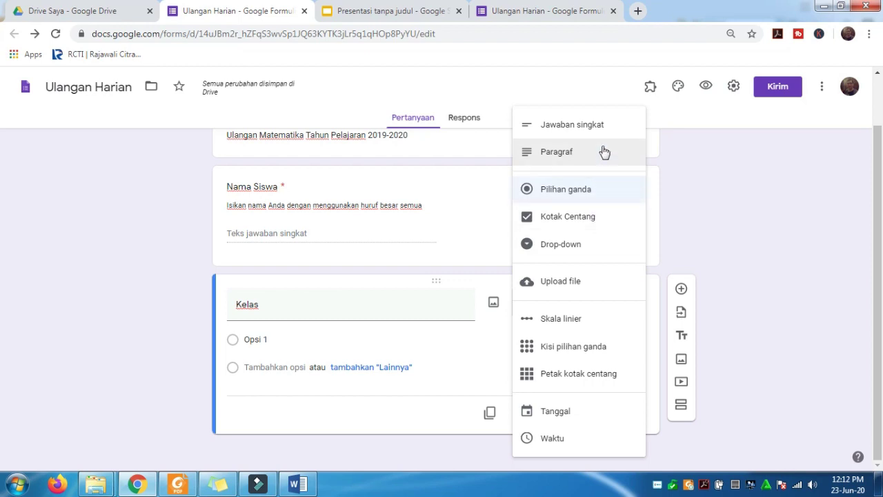
click(579, 251)
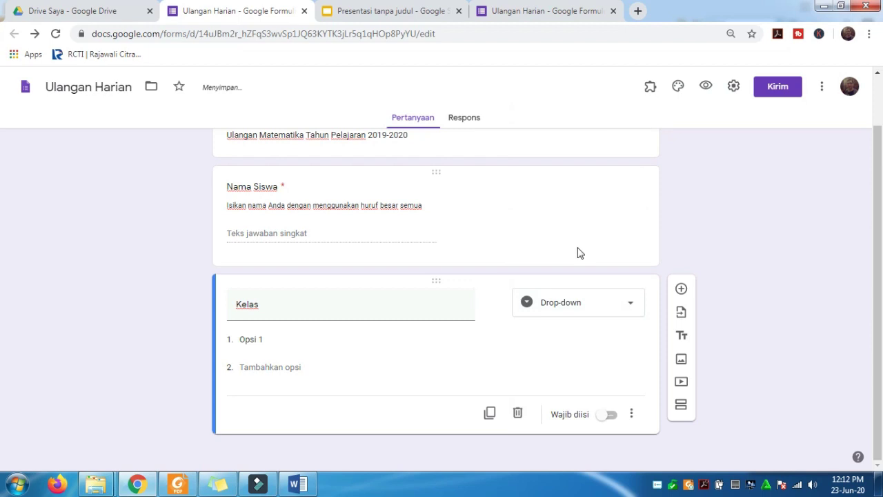
Fill the Kelas question's choices with "Kelas IV", "Kelas V" and "Kelas VI"
click(270, 344)
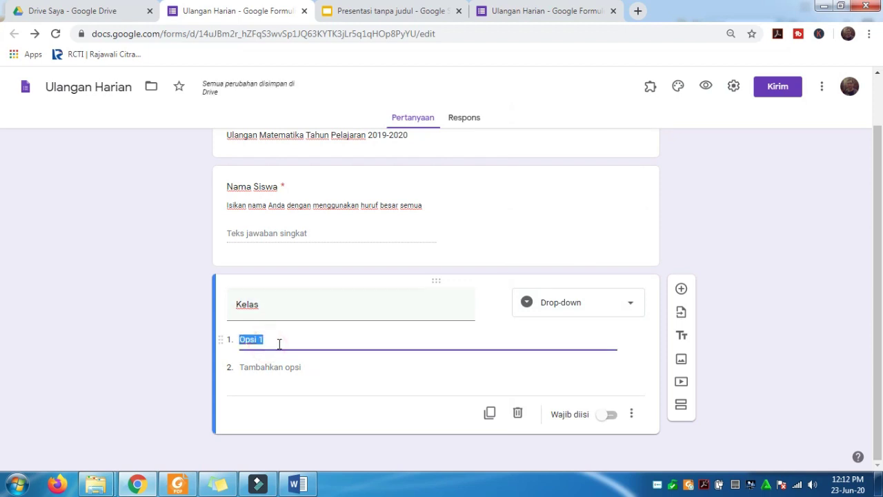
text(Kelas IV)
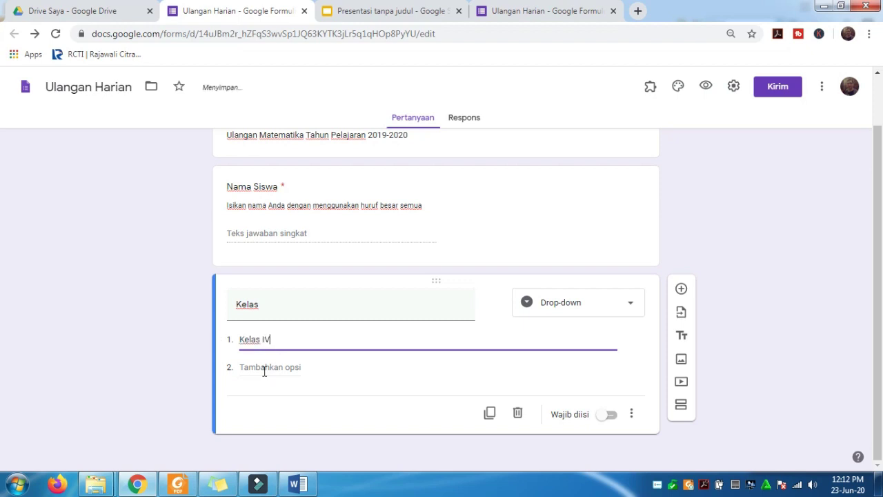
click(264, 370)
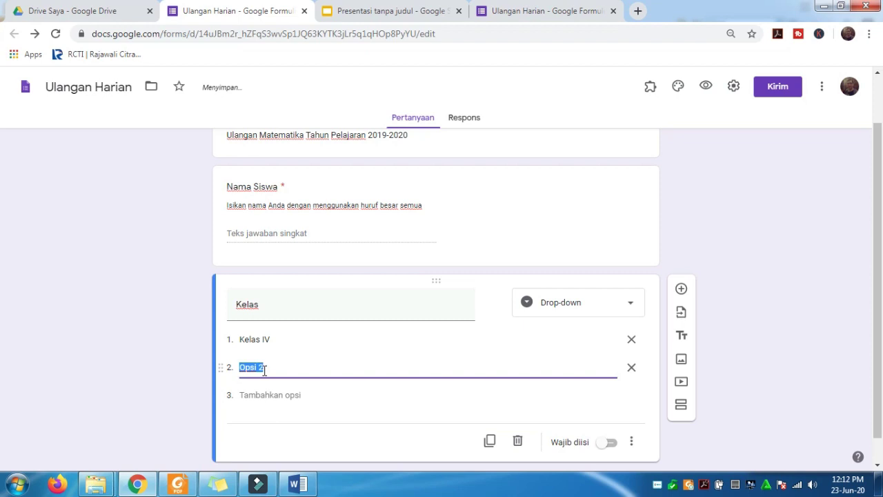
text(Kelas V)
click(268, 395)
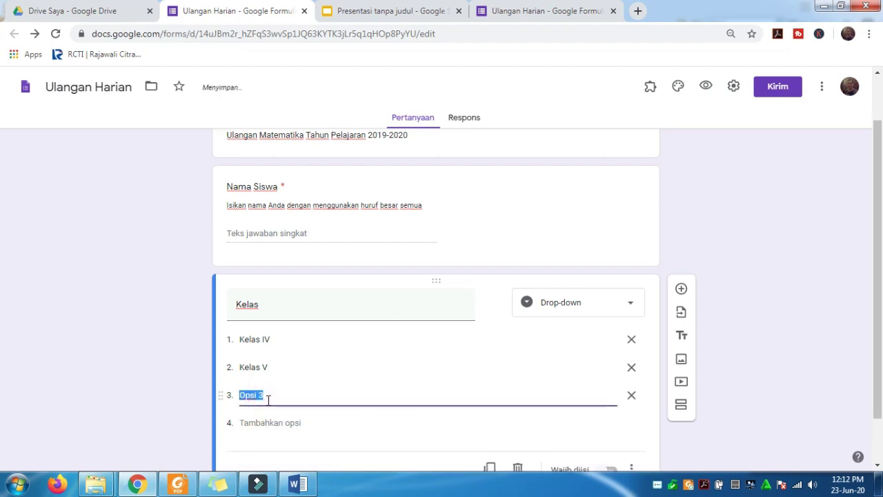
text(Kelas )
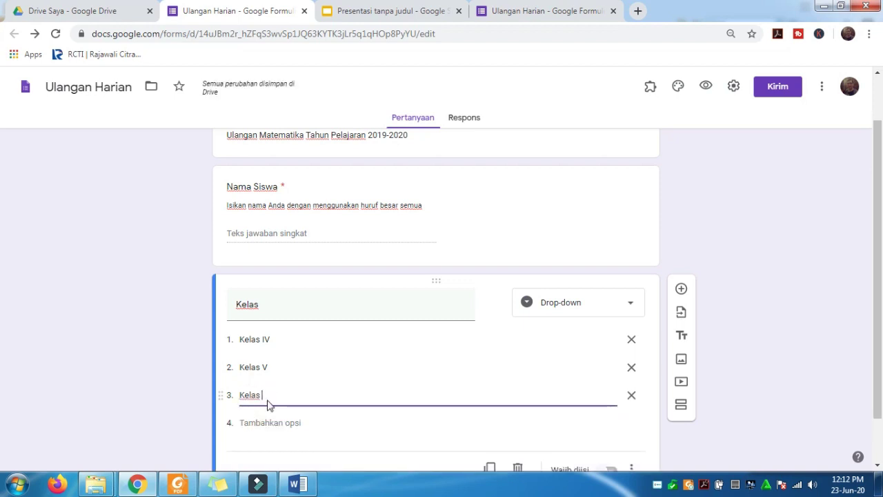
text(VI)
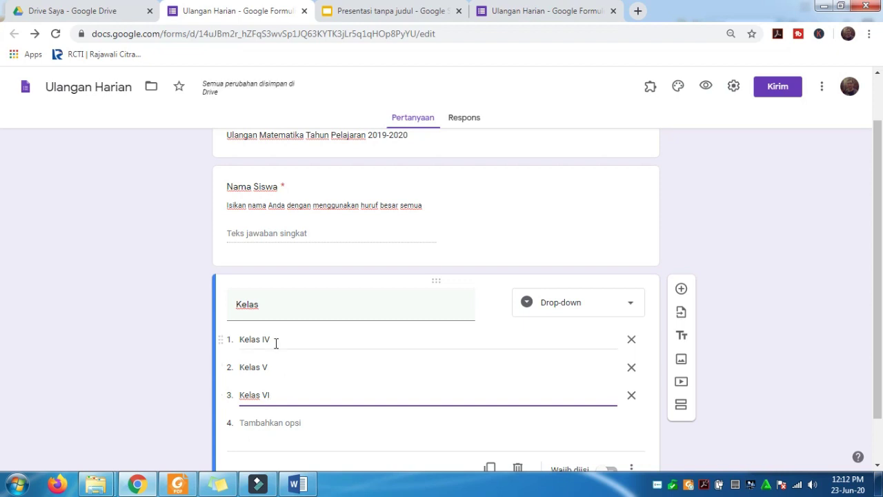
Make the Kelas question required and check its additional display options without changing them
scroll(445, 366, down, 1)
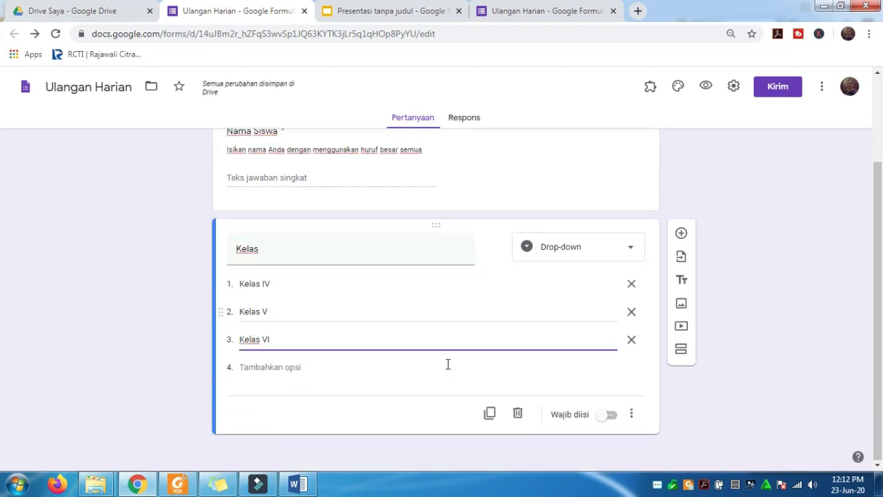
click(616, 418)
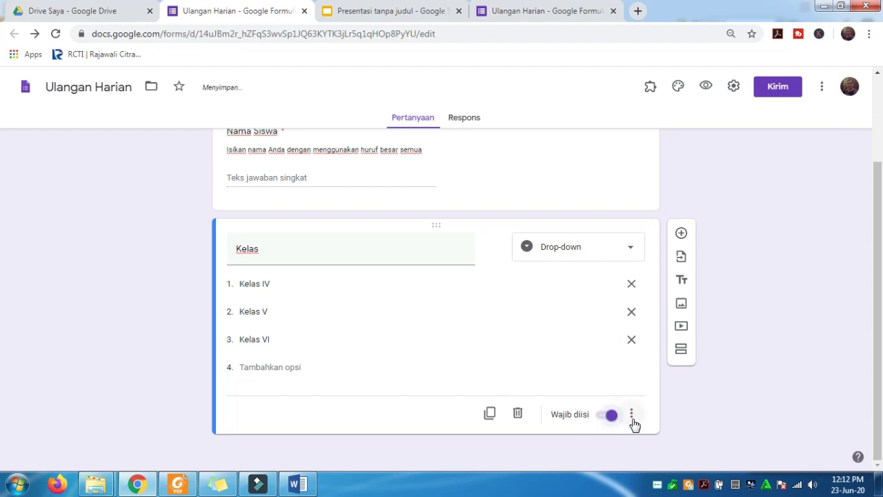
click(632, 417)
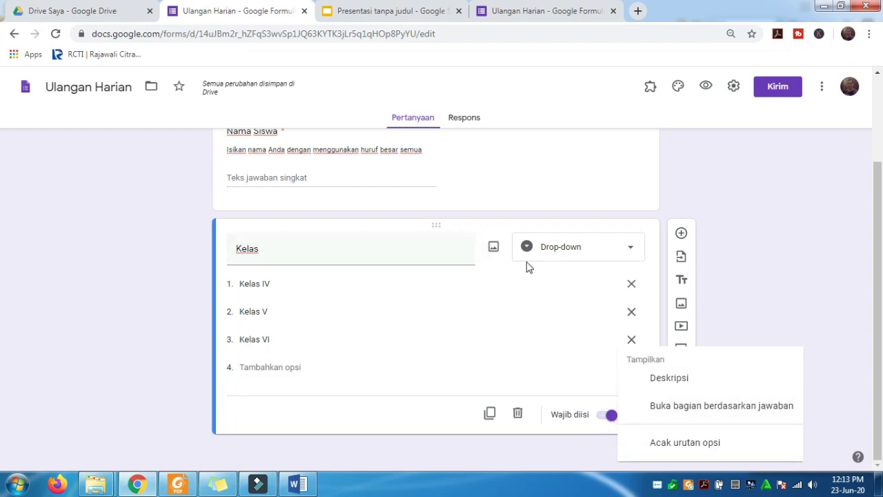
click(408, 242)
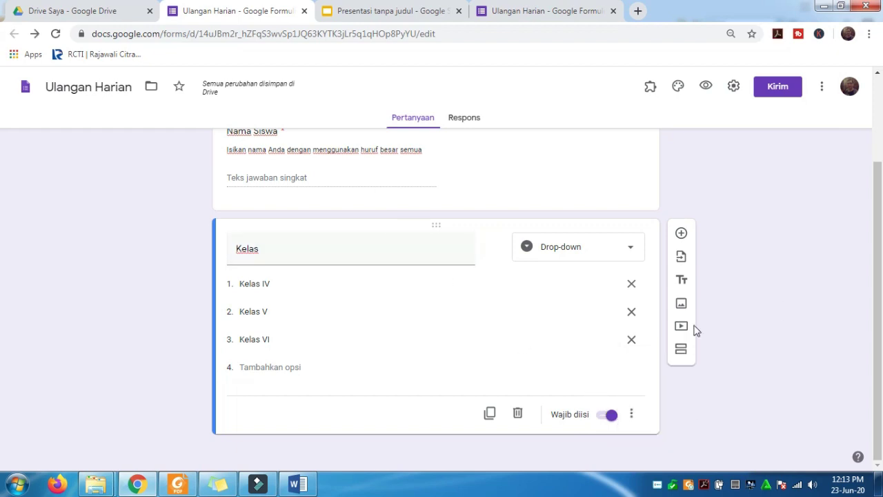
scroll(492, 341, up, 3)
scroll(493, 341, down, 2)
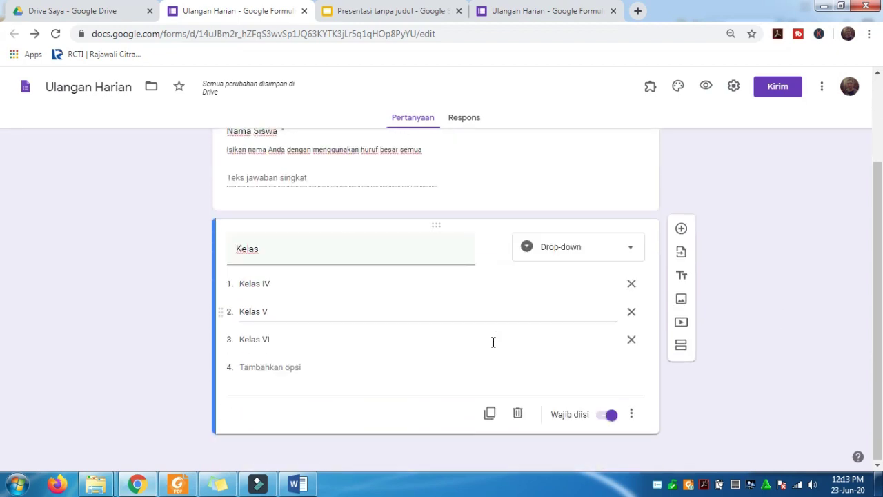
Add a second section after the Kelas question, title it "Soal Matematika", and add a blank multiple-choice question to it
scroll(493, 341, up, 2)
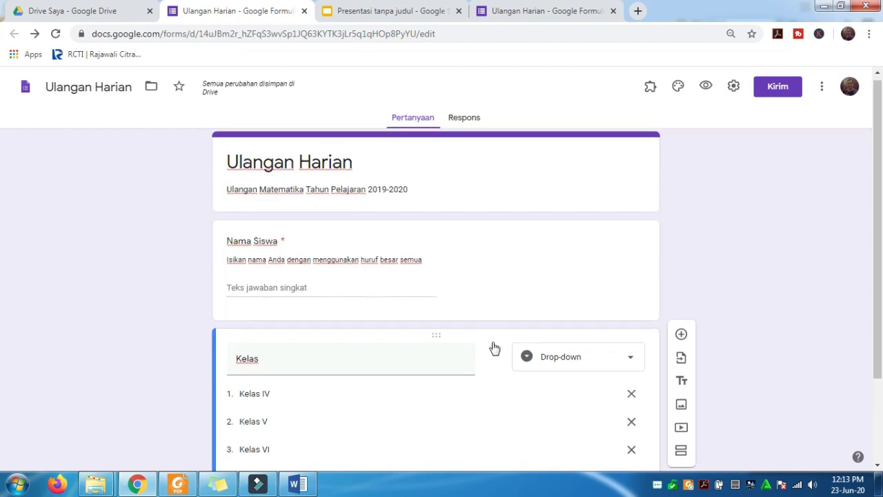
scroll(493, 341, down, 1)
scroll(492, 341, up, 1)
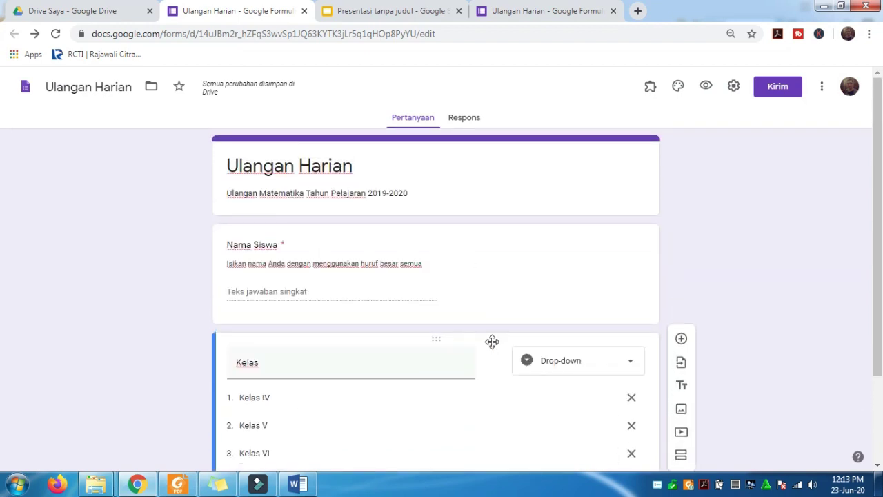
scroll(492, 341, down, 2)
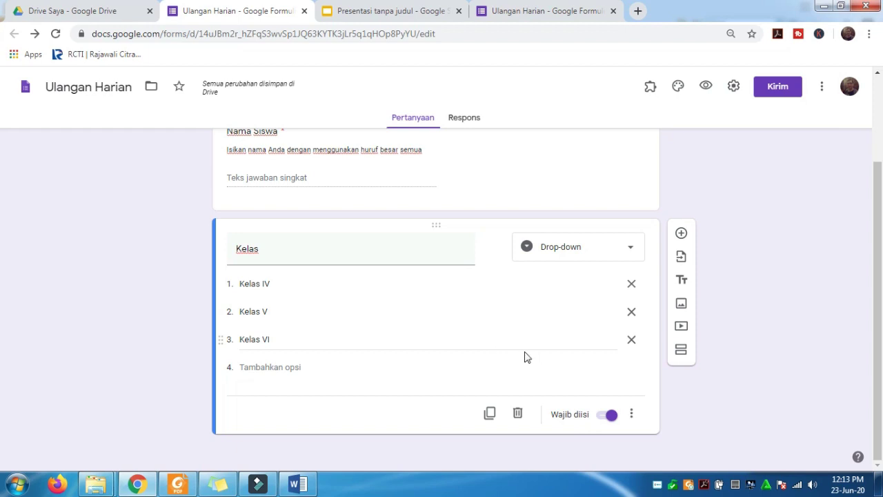
click(681, 354)
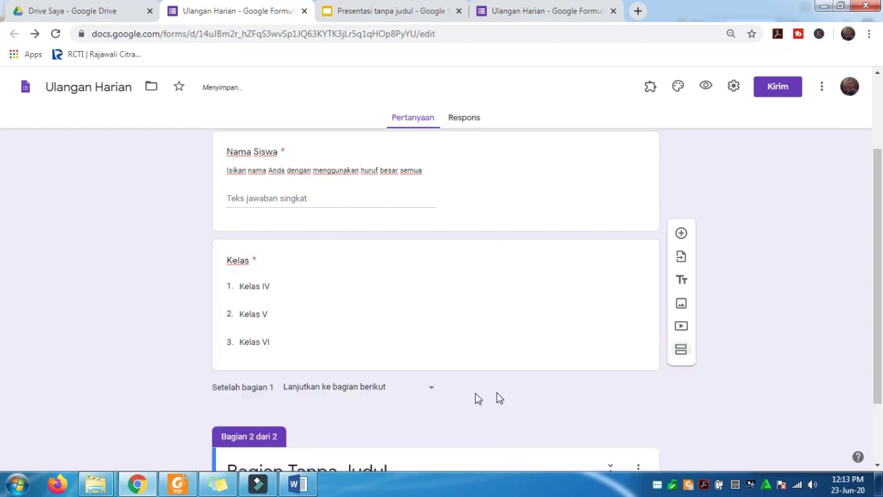
click(345, 383)
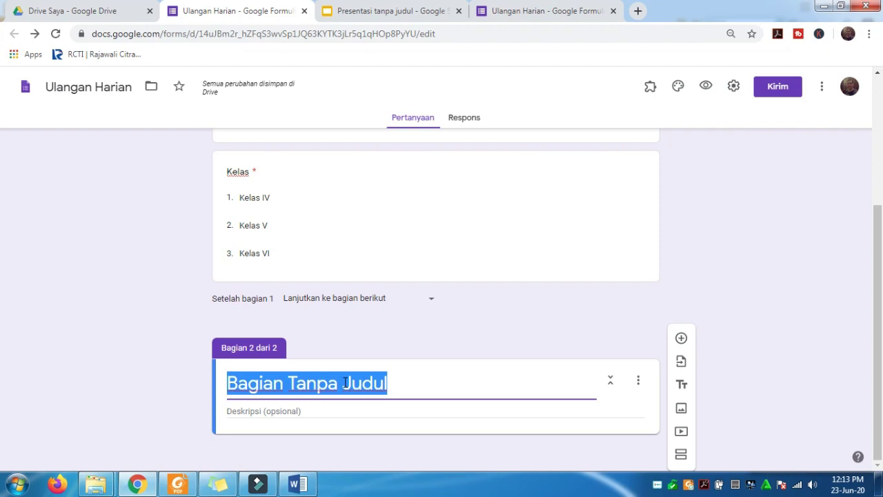
text(Soal)
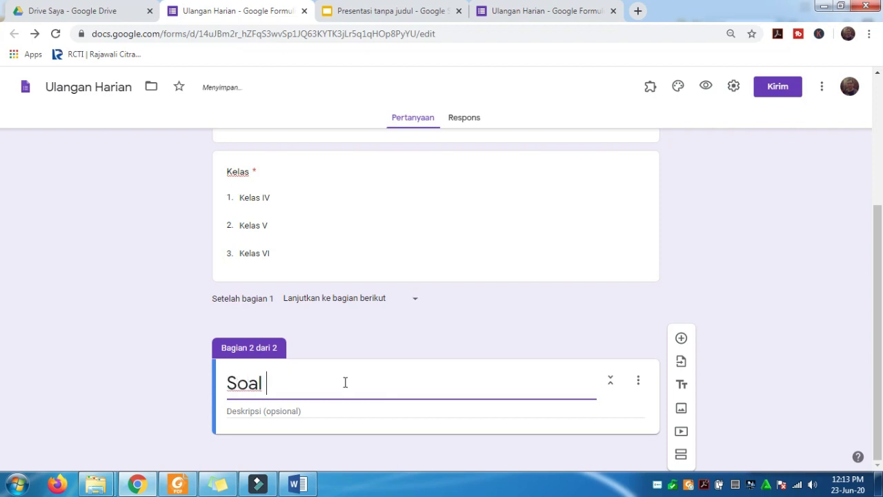
text( U)
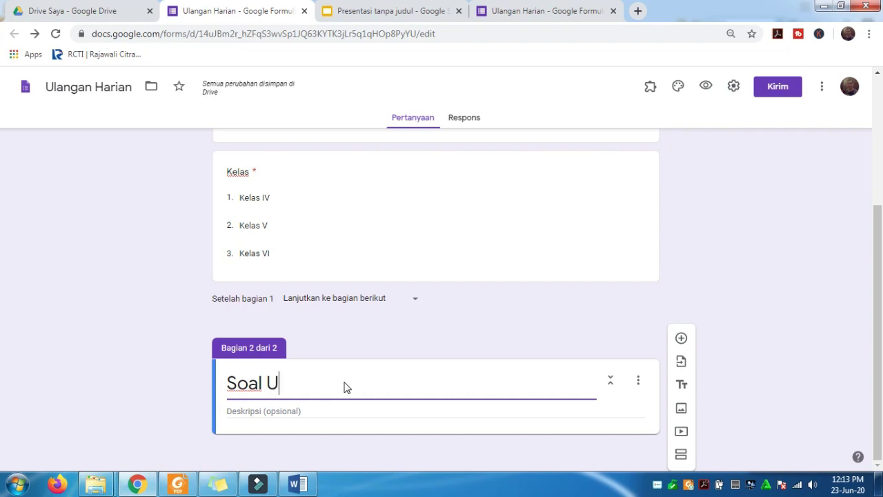
key(BackSpace)
text(M)
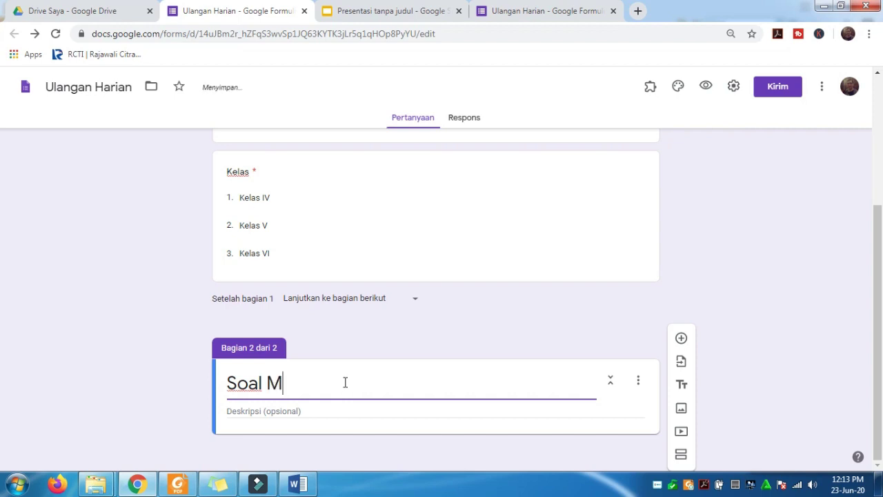
text(atemat)
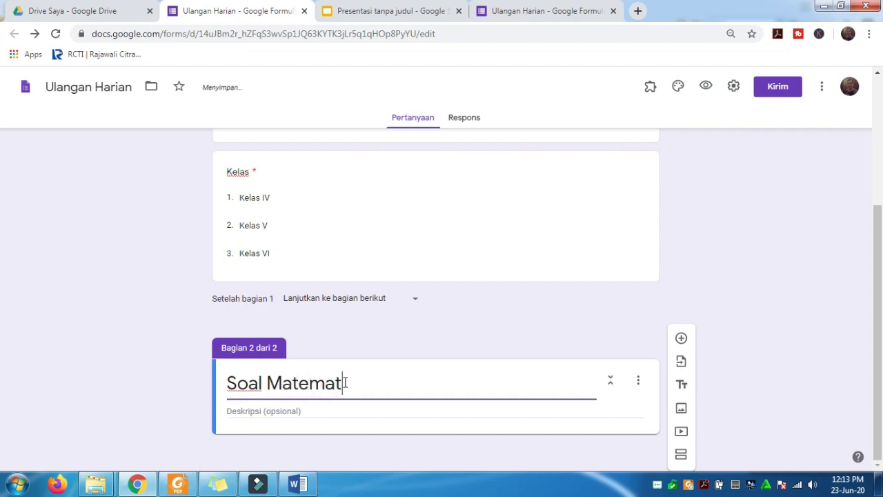
text(ika)
click(681, 338)
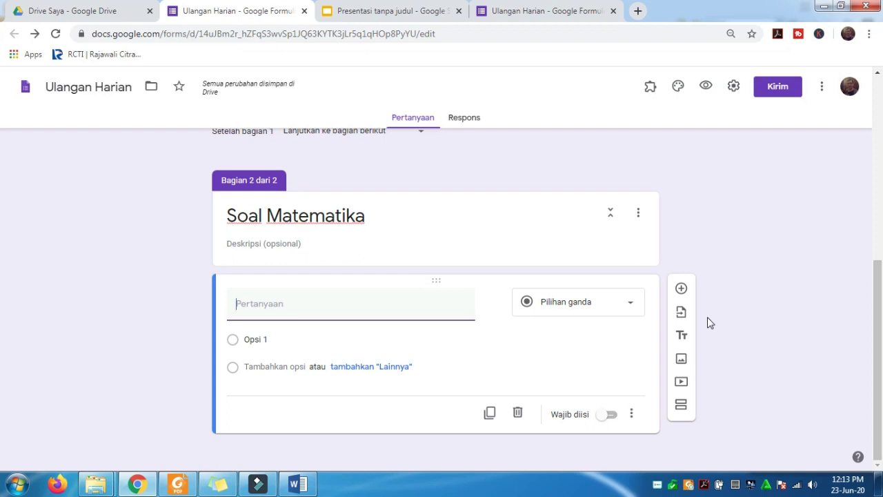
In the Word document "soal matematika sd", remove the numbering from the first question and the lettering from its four answer choices
click(304, 486)
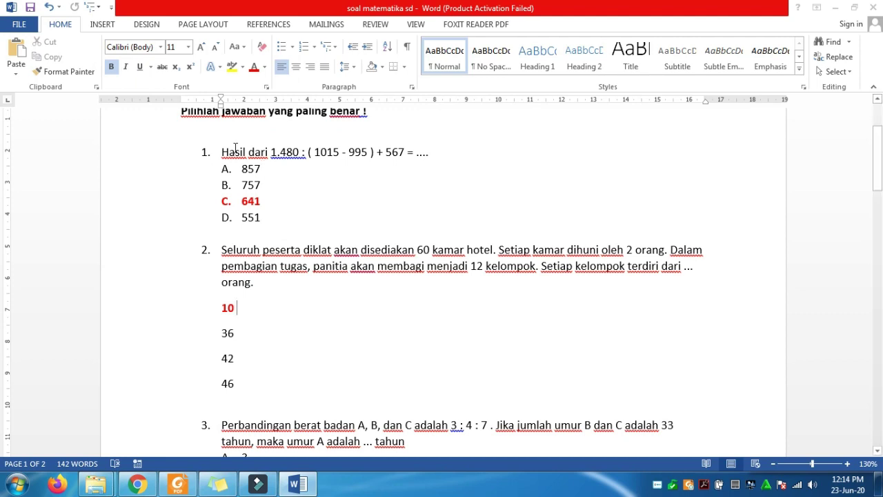
click(236, 151)
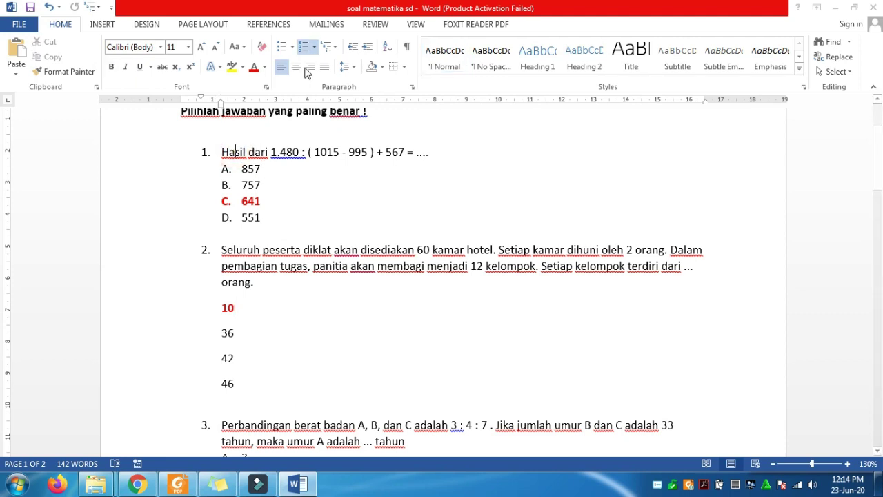
click(315, 47)
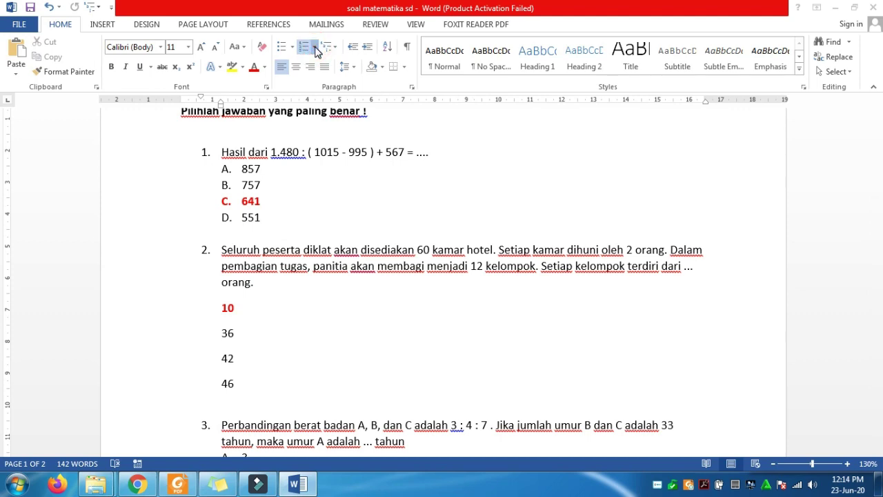
click(319, 148)
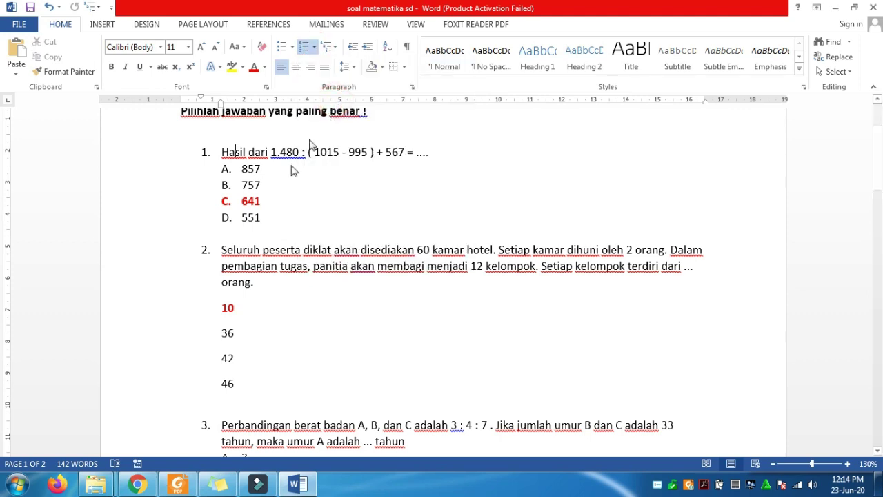
drag(263, 226, 229, 177)
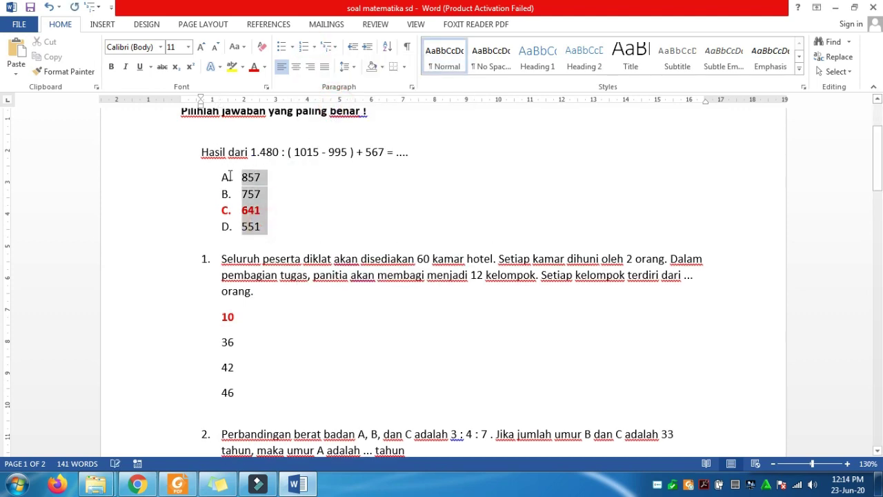
click(314, 47)
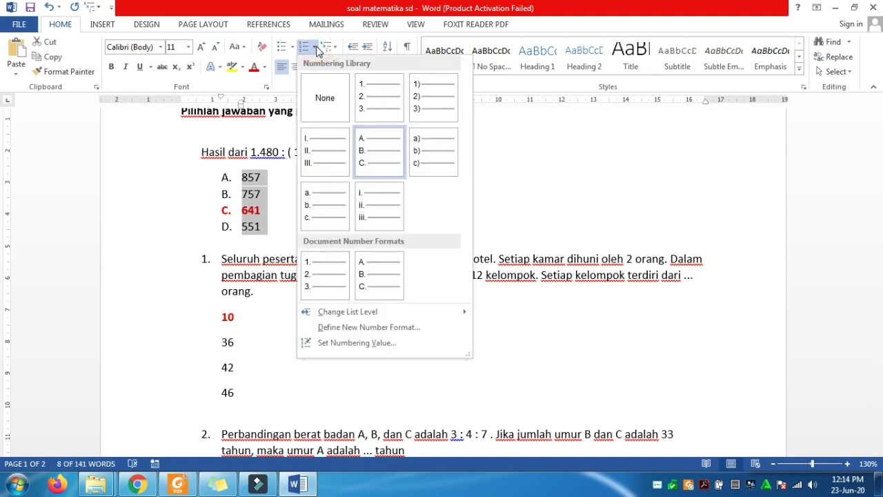
click(325, 103)
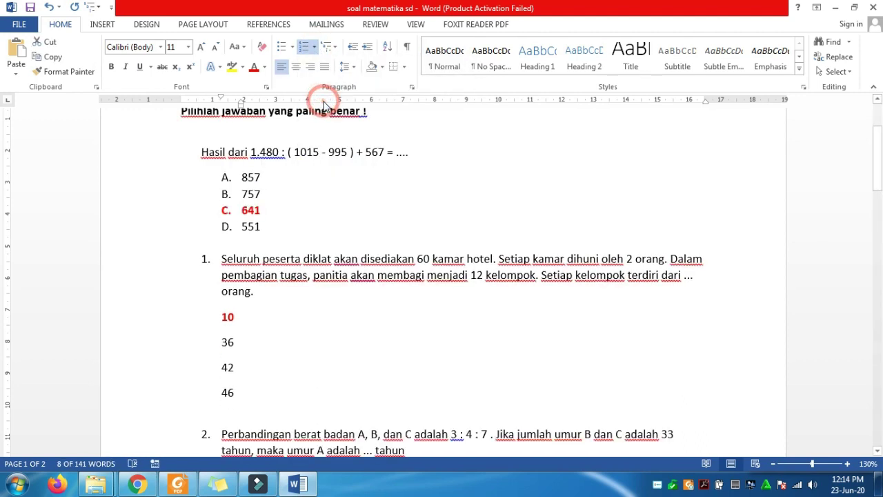
click(290, 192)
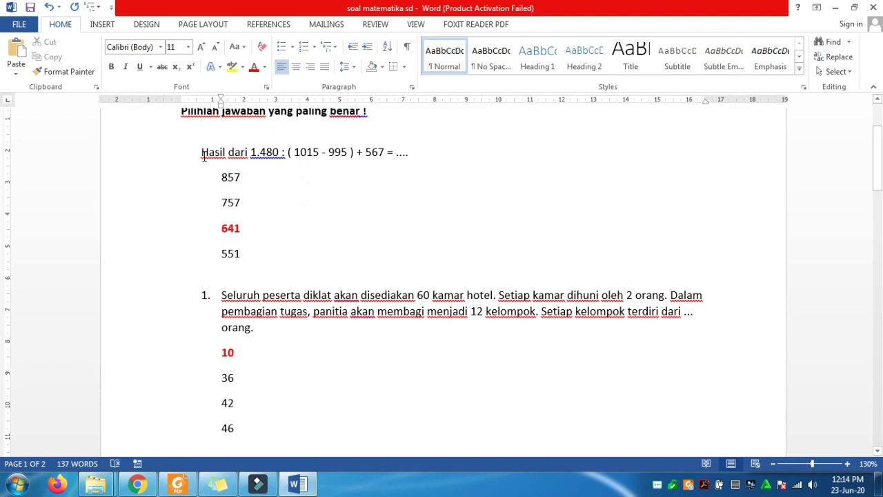
Copy the question "Hasil dari 1.480 : ( 1015 - 995 ) + 567 = ..." from Word and paste it as the new form question's text
drag(202, 152, 406, 156)
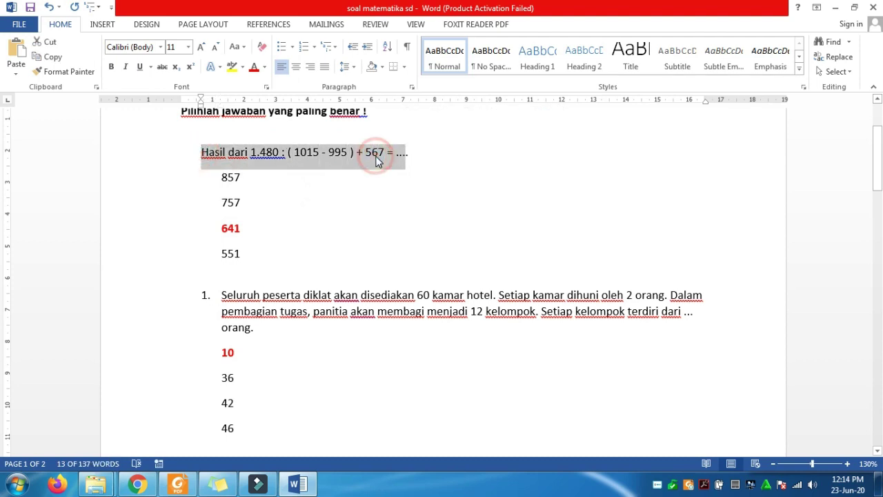
right_click(377, 158)
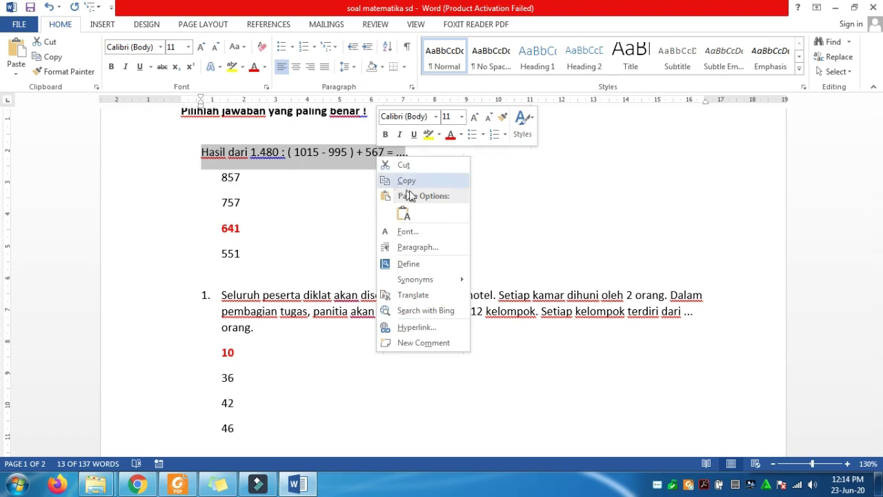
click(407, 180)
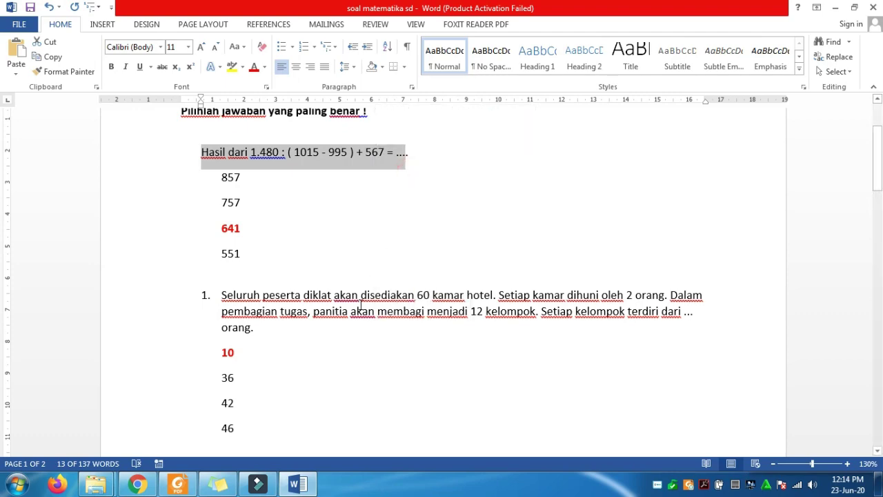
click(302, 485)
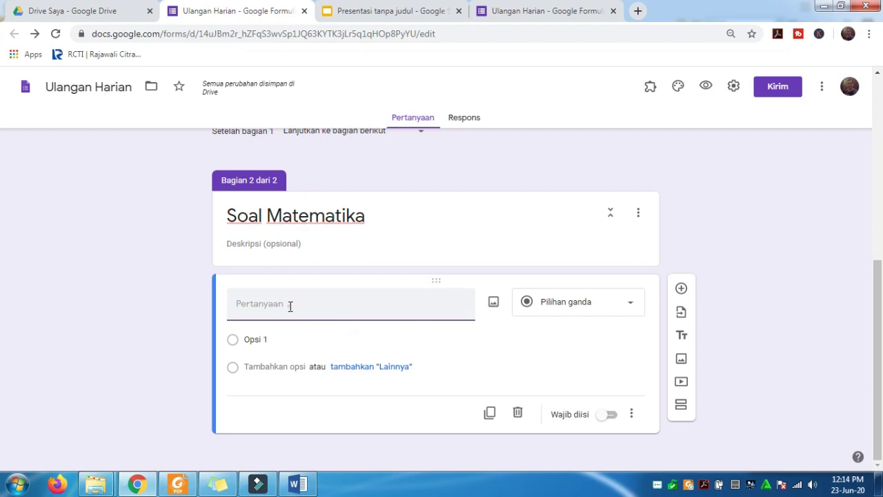
right_click(290, 307)
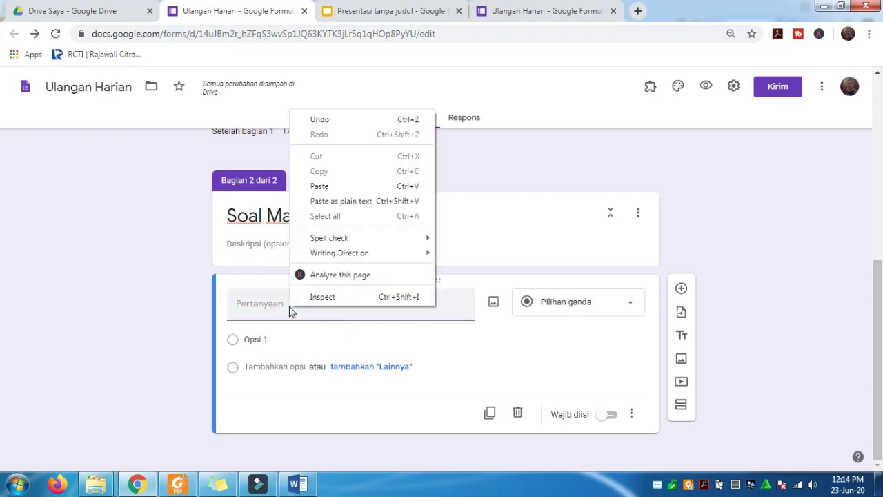
click(335, 186)
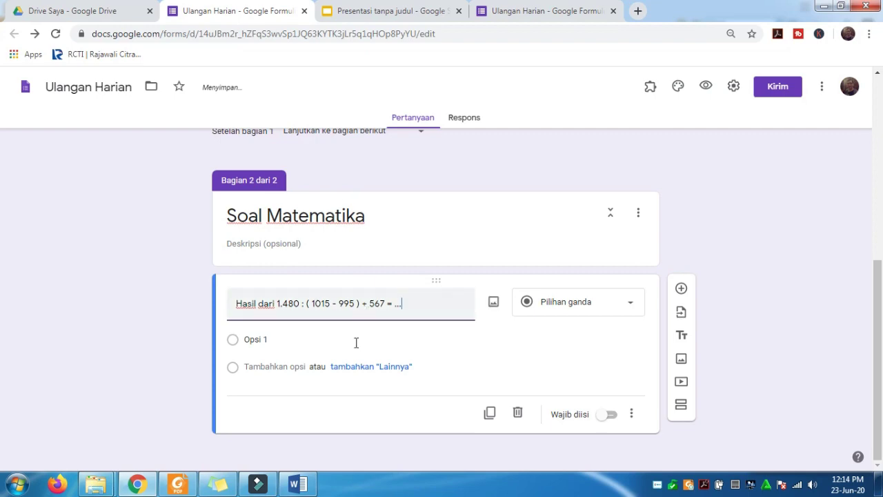
Copy the answer choices 857, 757, 641 and 551 from Word and paste them as the form question's options
click(331, 410)
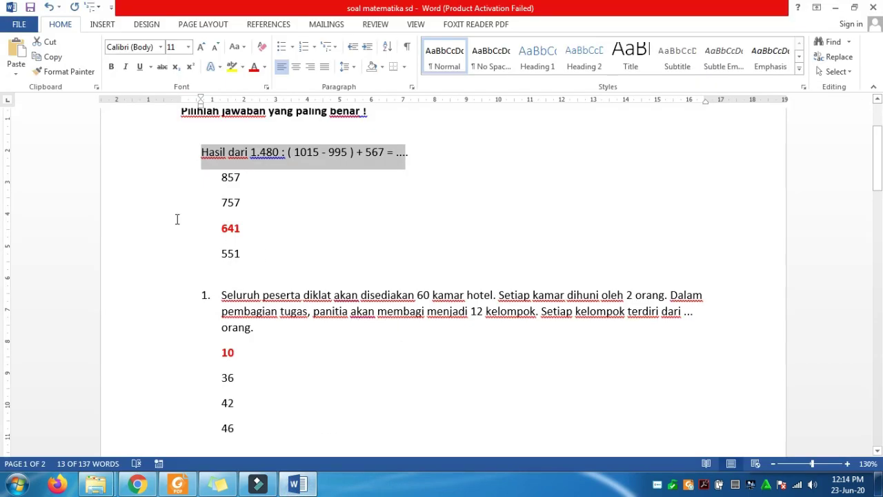
drag(244, 256, 224, 185)
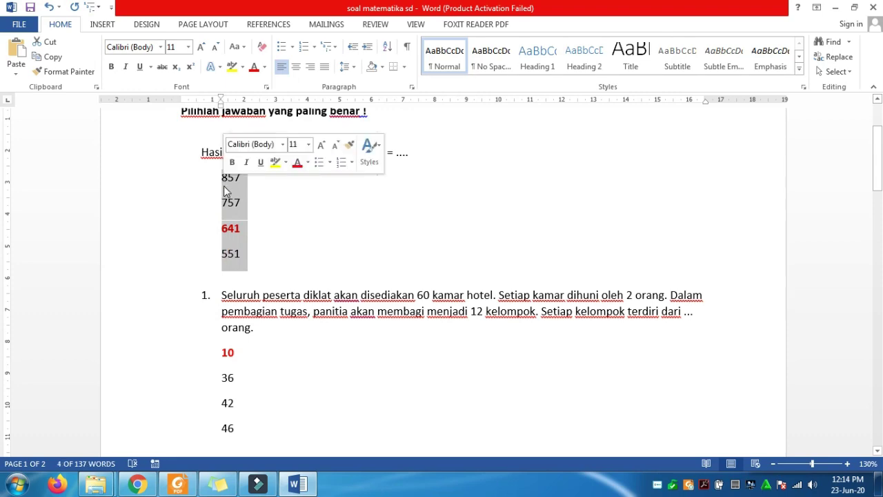
right_click(228, 204)
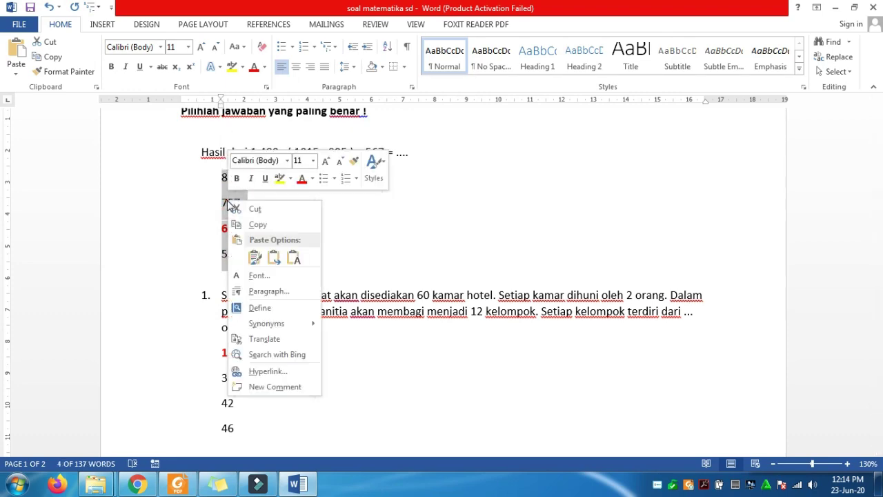
click(255, 224)
click(299, 485)
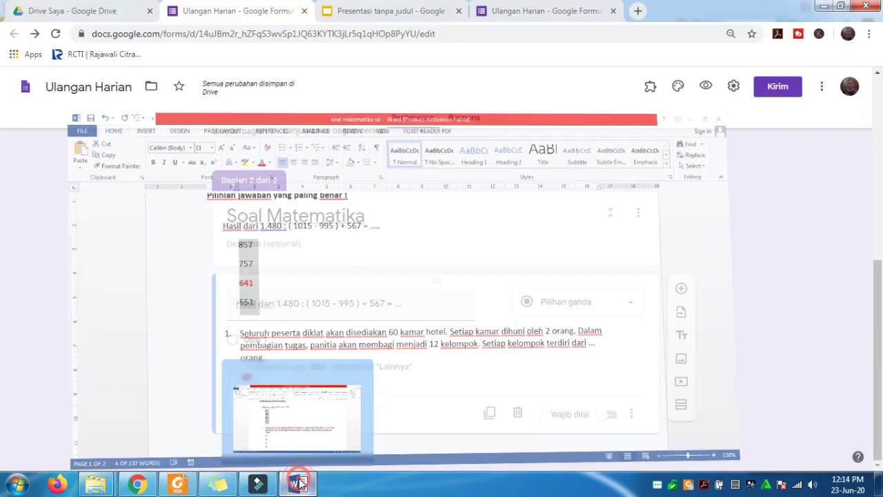
click(269, 337)
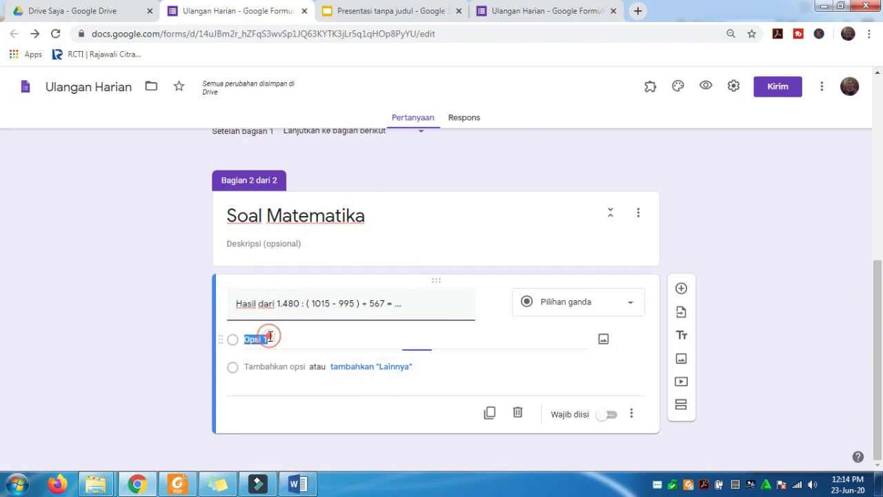
right_click(269, 337)
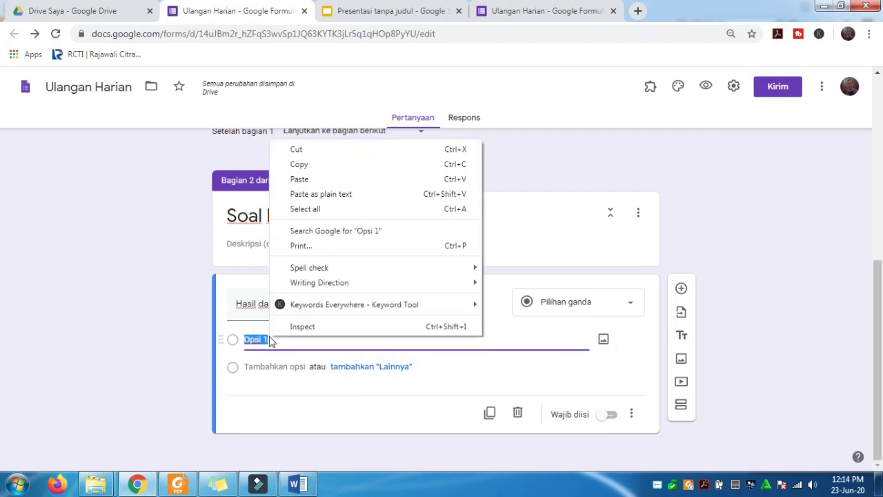
click(315, 179)
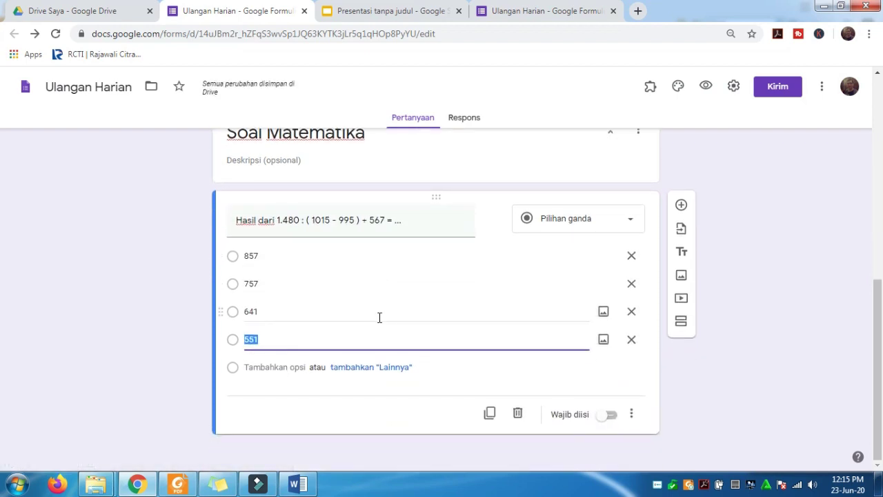
Check the first question's marked correct answer in the Word document and select the matching option text in the form
click(296, 485)
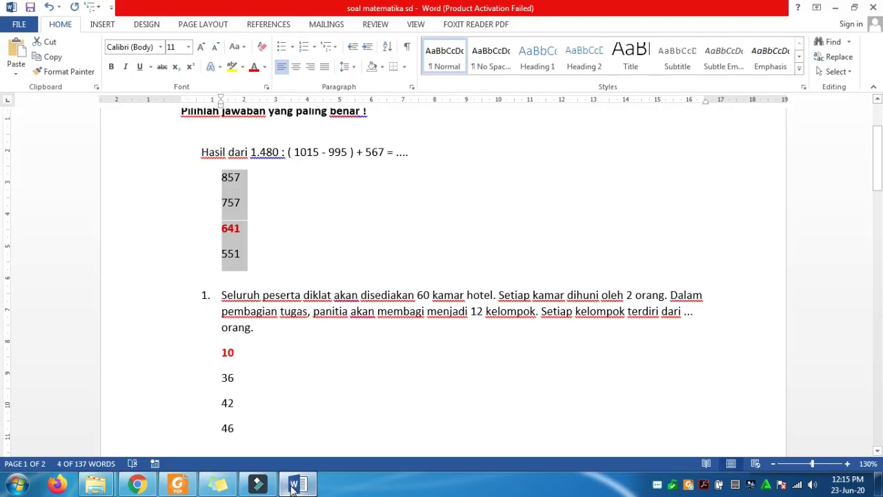
click(292, 487)
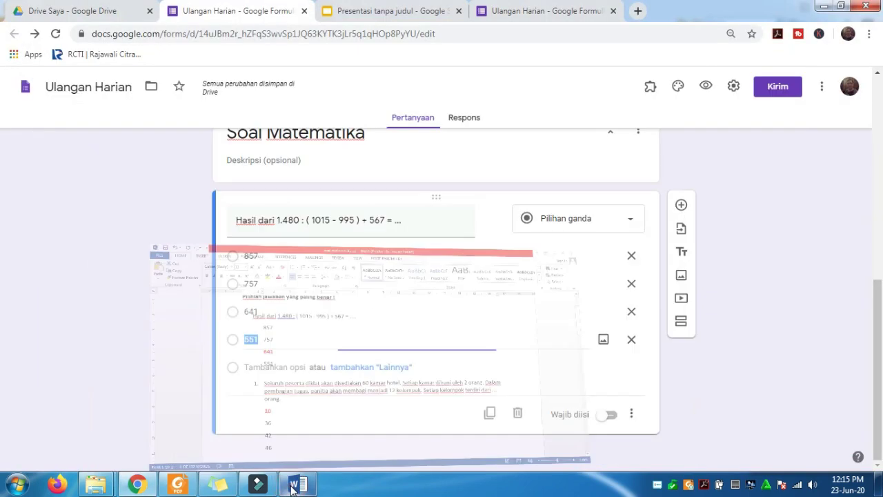
click(250, 315)
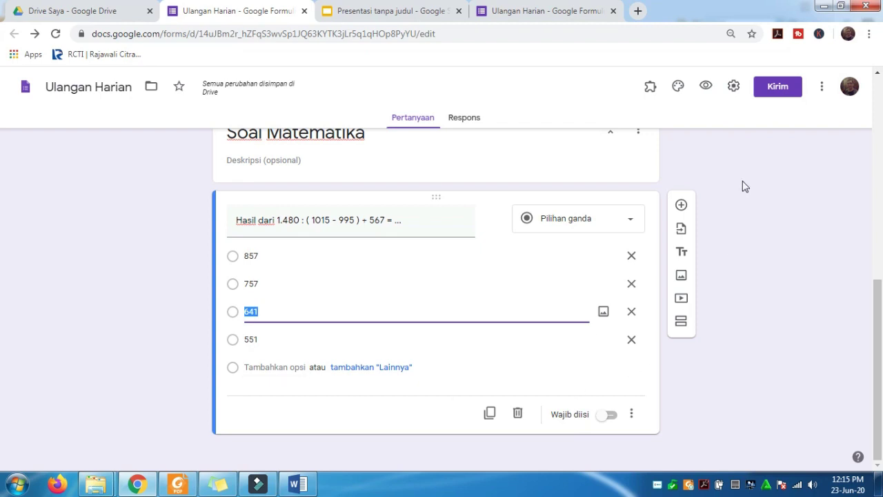
Make the form a quiz that releases grades immediately after each submission, hide missed questions and correct answers from respondents, and save the settings
click(735, 89)
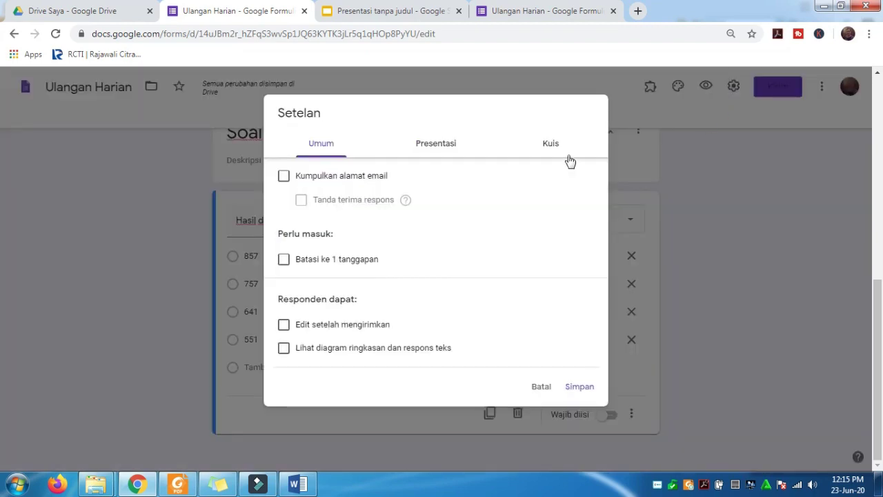
click(548, 144)
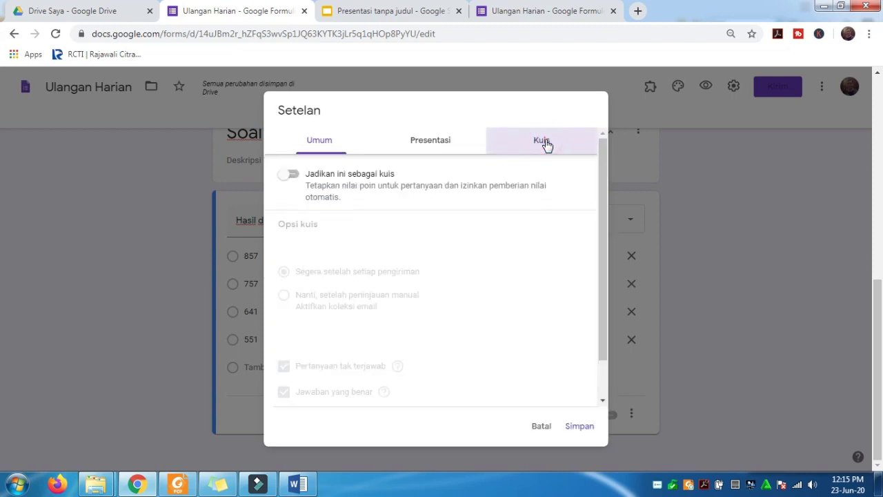
click(297, 175)
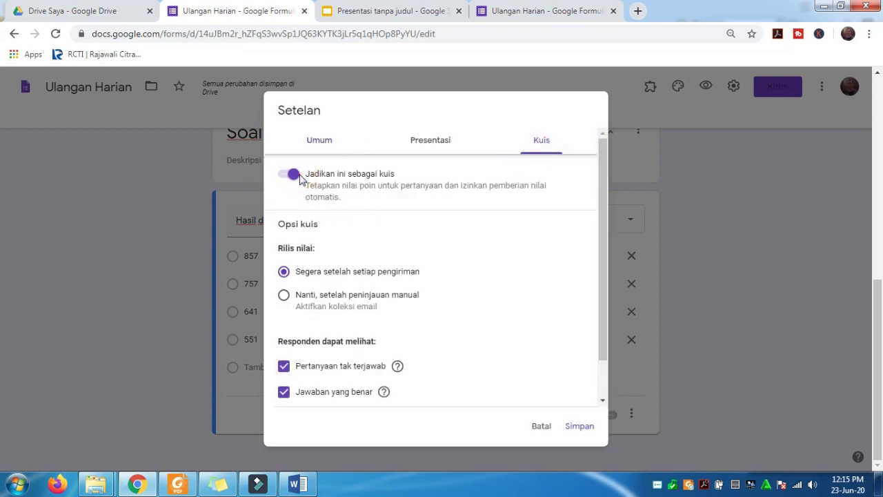
click(282, 395)
click(284, 367)
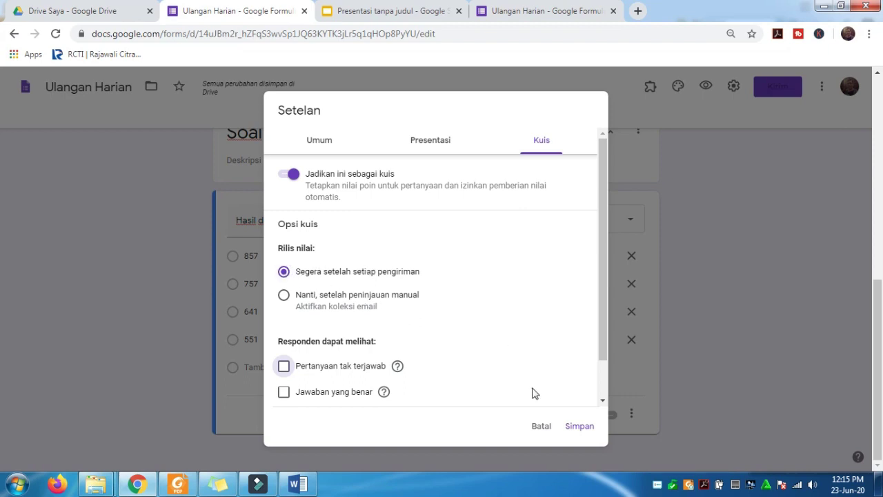
click(283, 272)
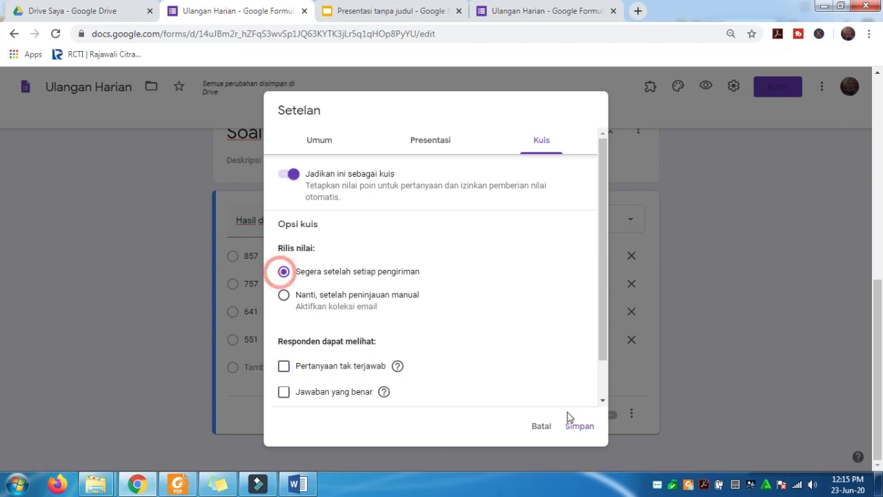
click(578, 427)
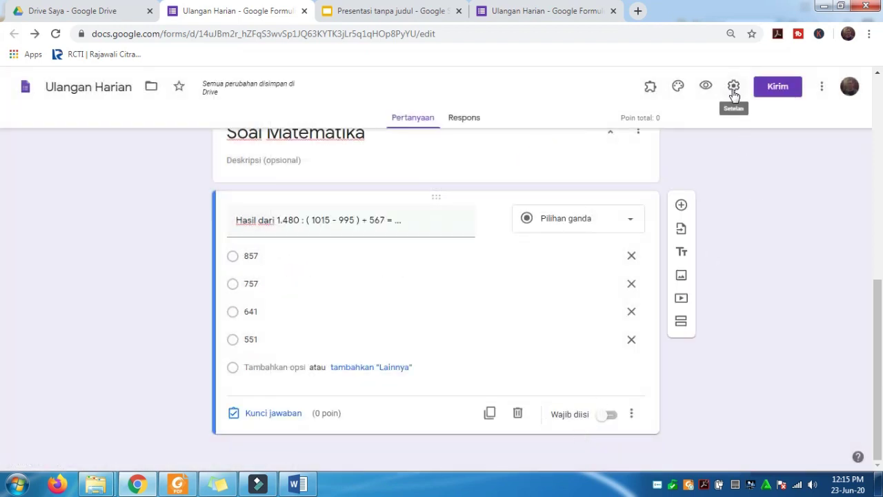
Set 641 as the correct answer to the first math question, worth 20 points, and make the question required
click(277, 420)
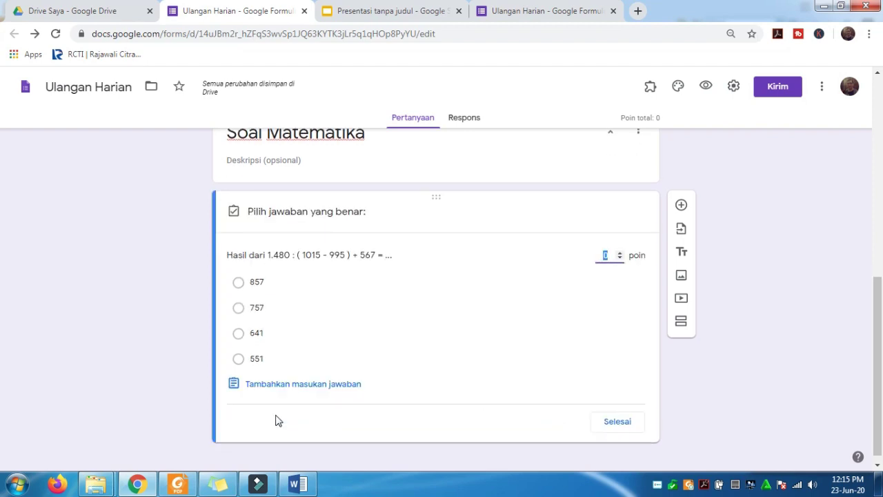
click(239, 334)
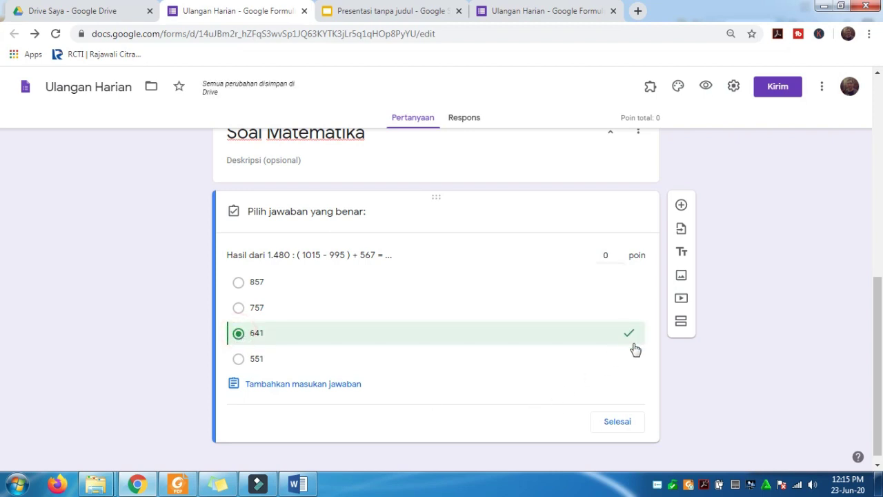
click(605, 255)
text(20)
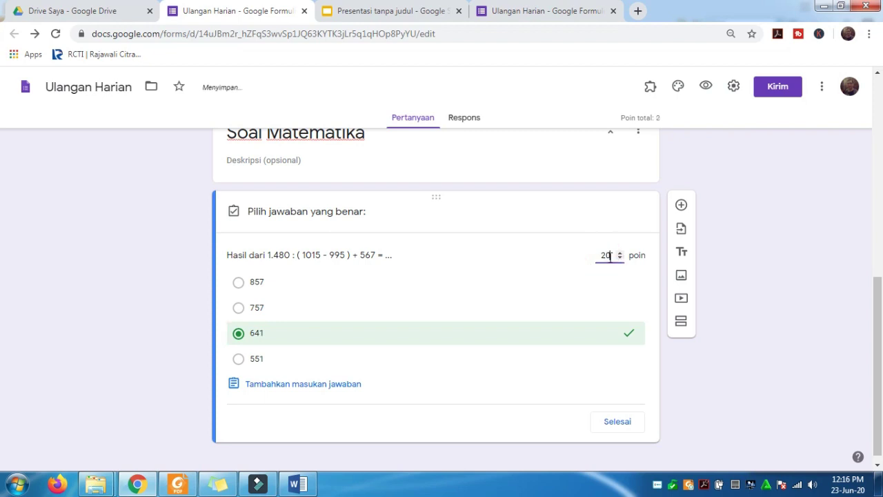
click(623, 424)
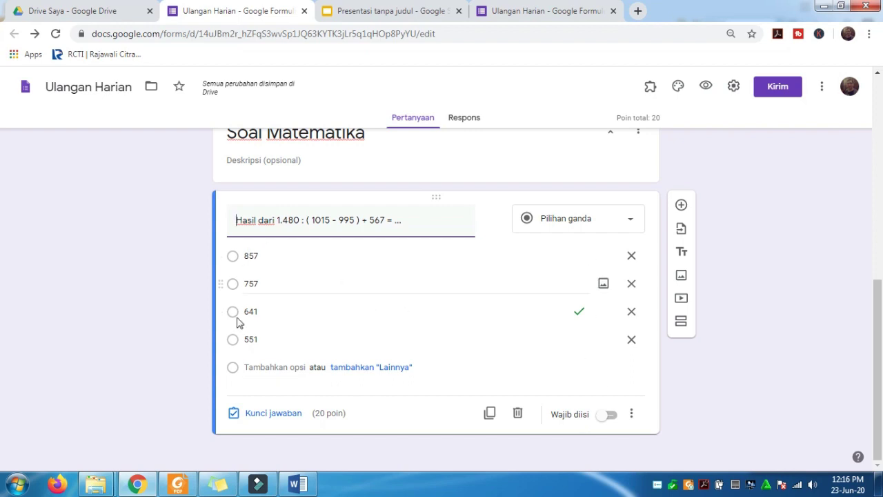
click(612, 417)
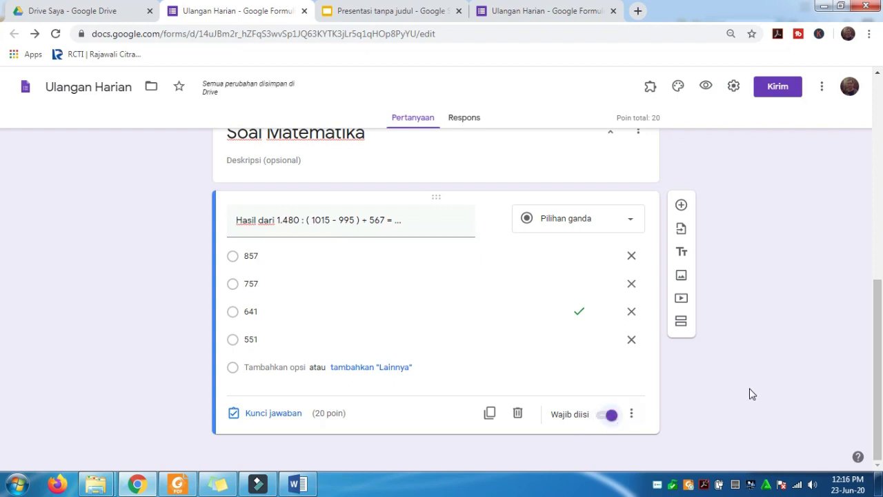
Add a new question to the form, and in the Word document remove the numbering from the "Seluruh peserta diklat" question
click(681, 207)
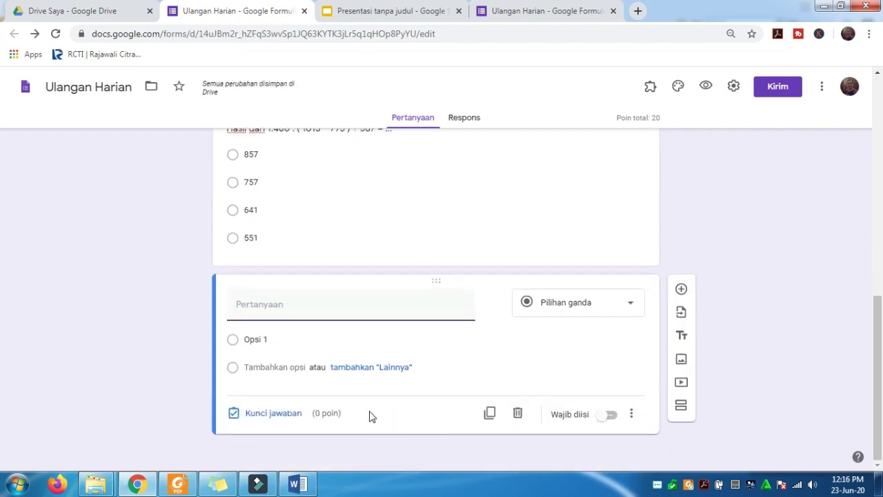
click(297, 486)
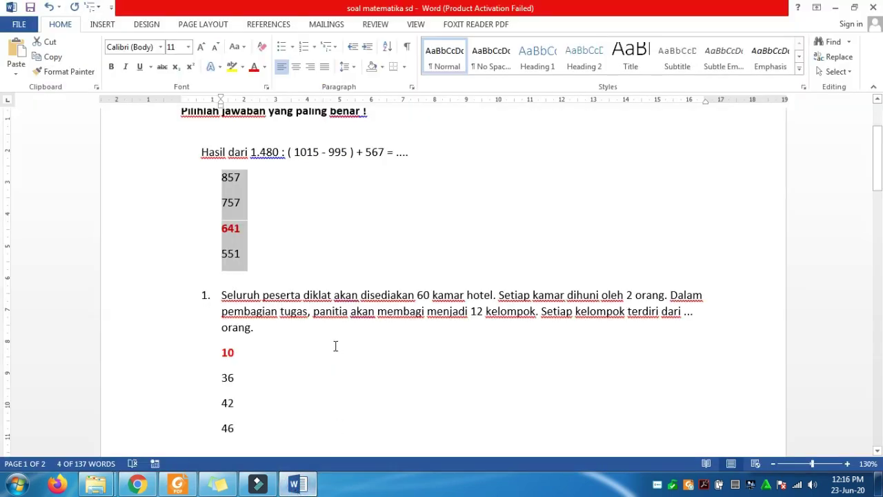
click(244, 296)
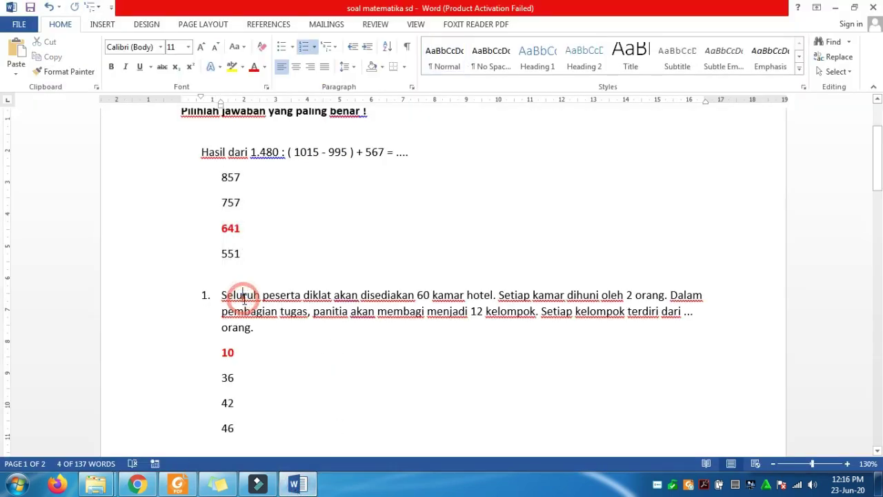
click(317, 48)
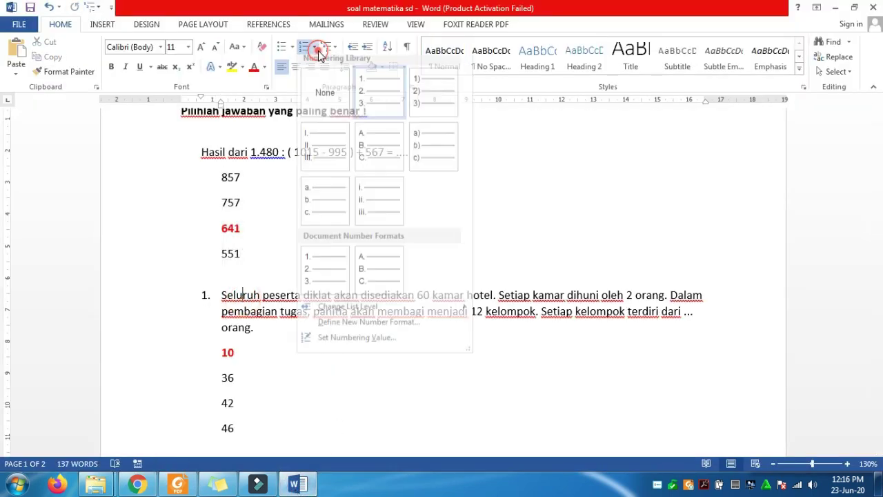
click(321, 91)
Copy the "Seluruh peserta diklat akan disediakan 60 kamar hotel" question from Word and paste it as the new form question's text
drag(199, 303, 234, 335)
key(ctrl+c)
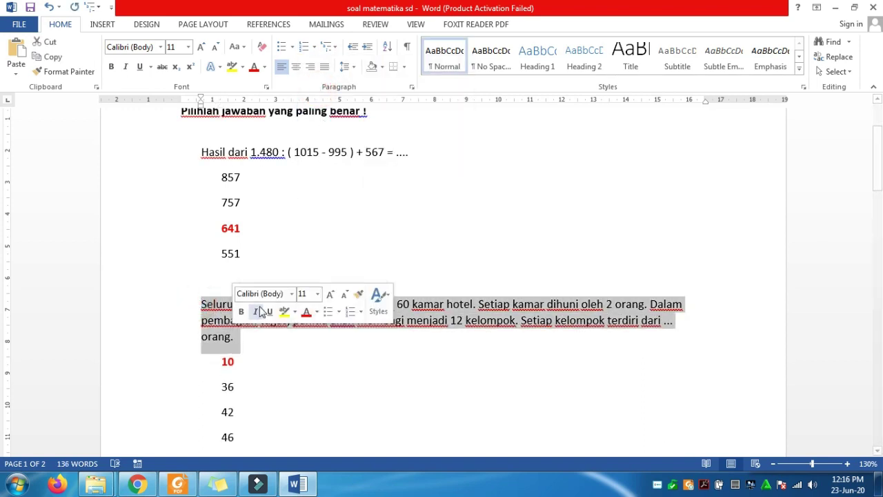
right_click(221, 306)
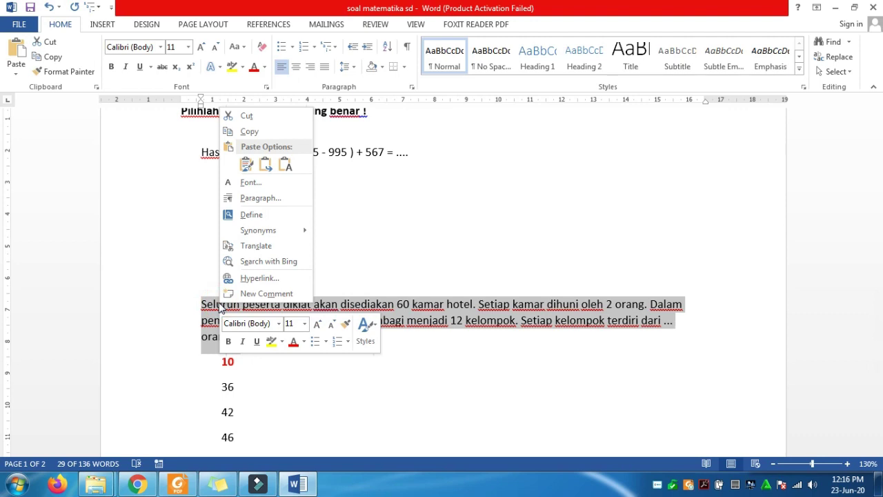
click(251, 130)
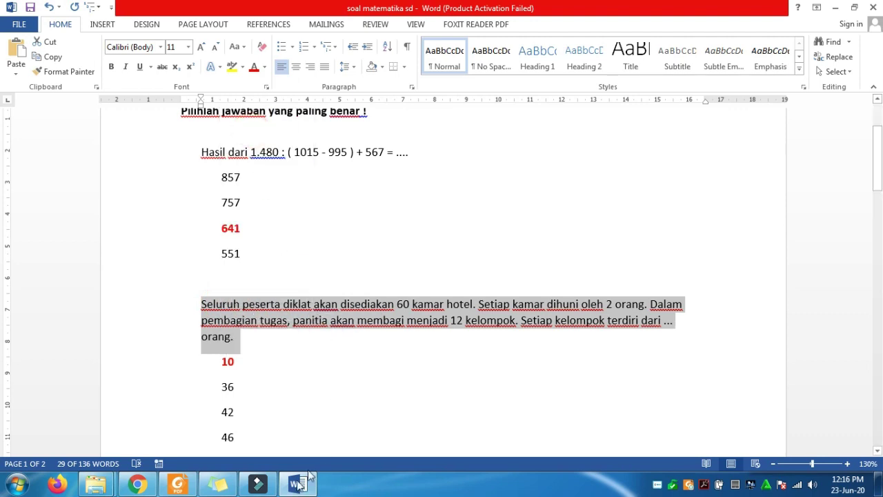
click(138, 484)
right_click(266, 302)
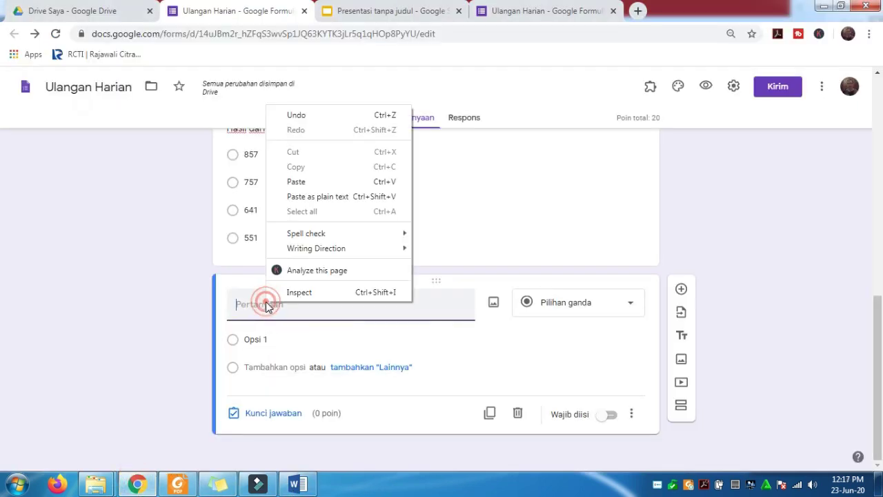
click(306, 181)
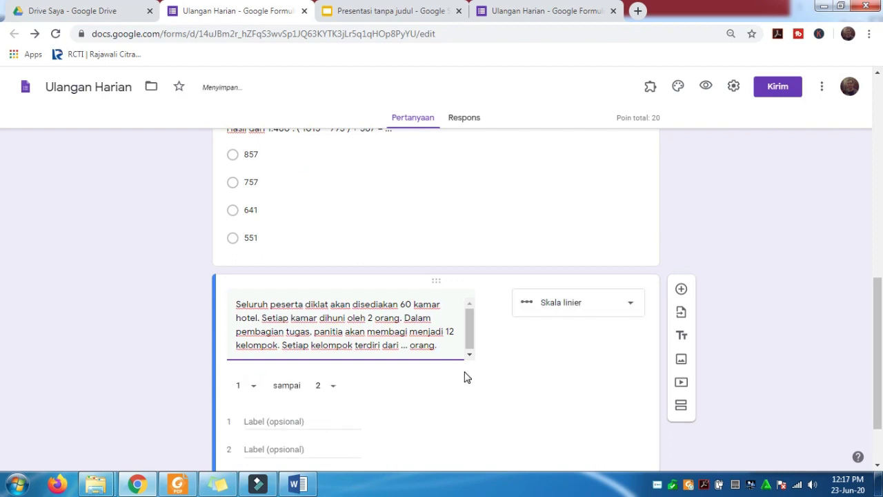
Change the pasted question's type to Pilihan ganda
scroll(464, 378, down, 1)
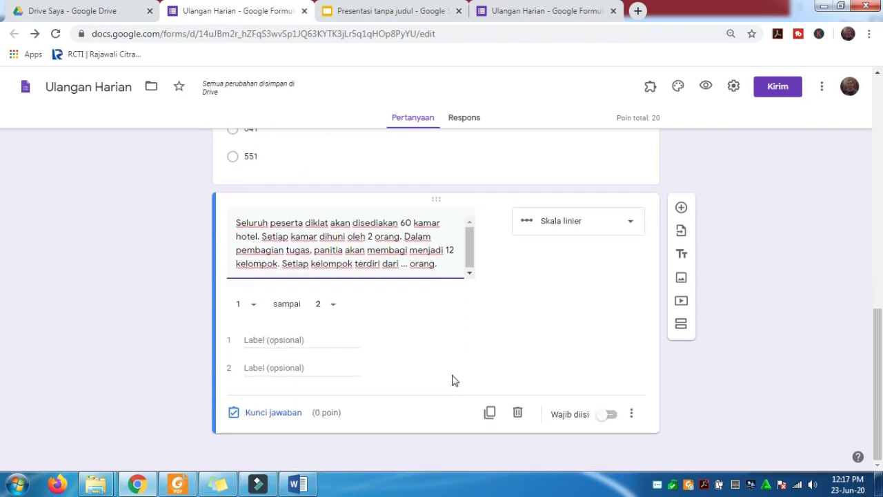
click(631, 223)
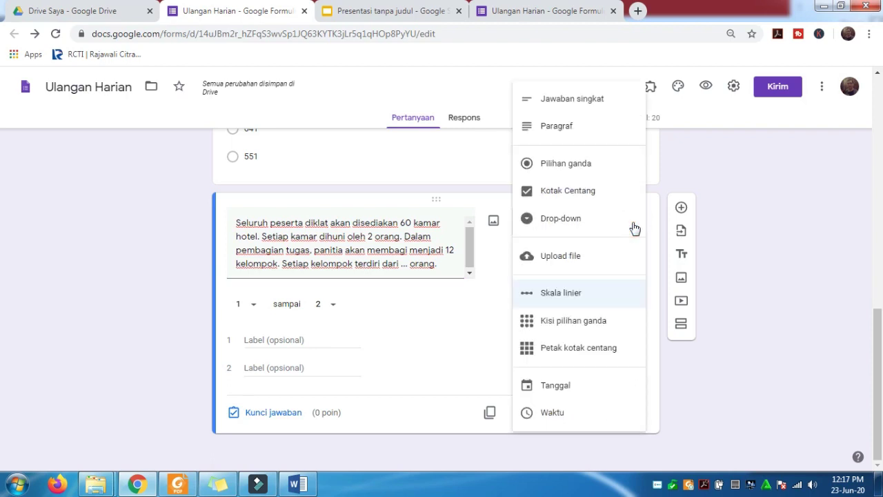
click(586, 165)
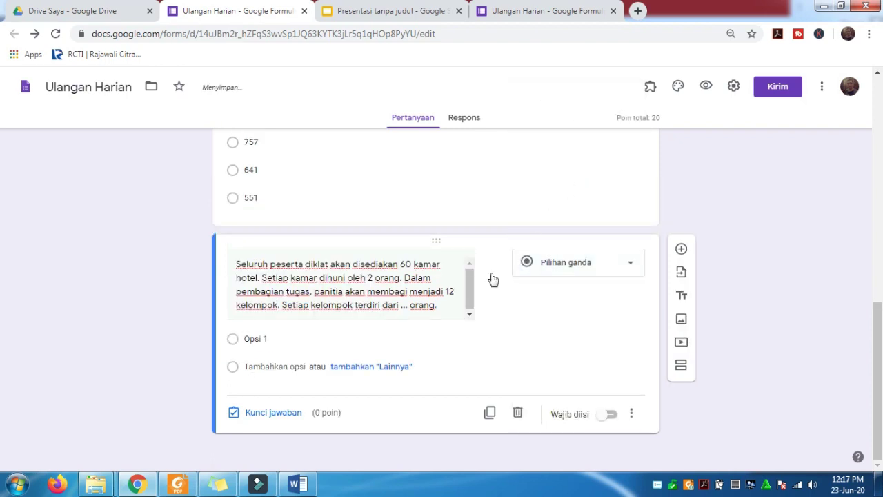
Copy the answer choices 10, 36, 42 and 46 from Word and paste them as the second math question's options
click(298, 485)
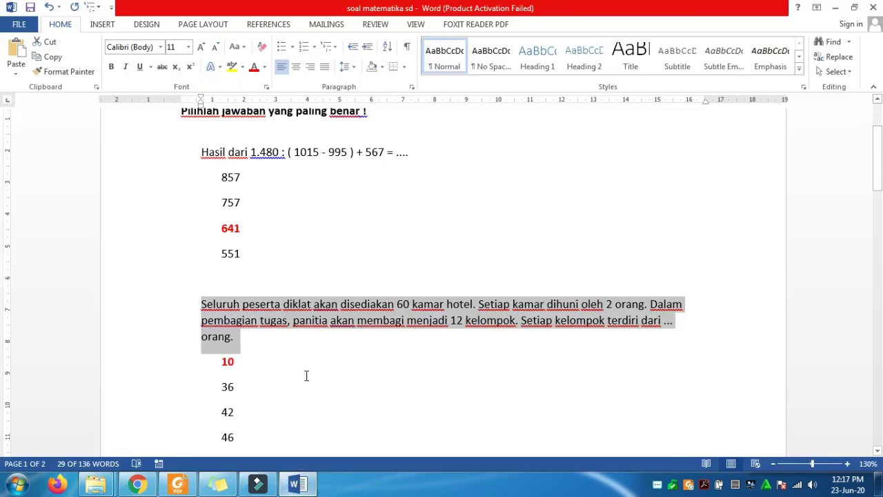
scroll(276, 358, down, 3)
drag(237, 327, 223, 246)
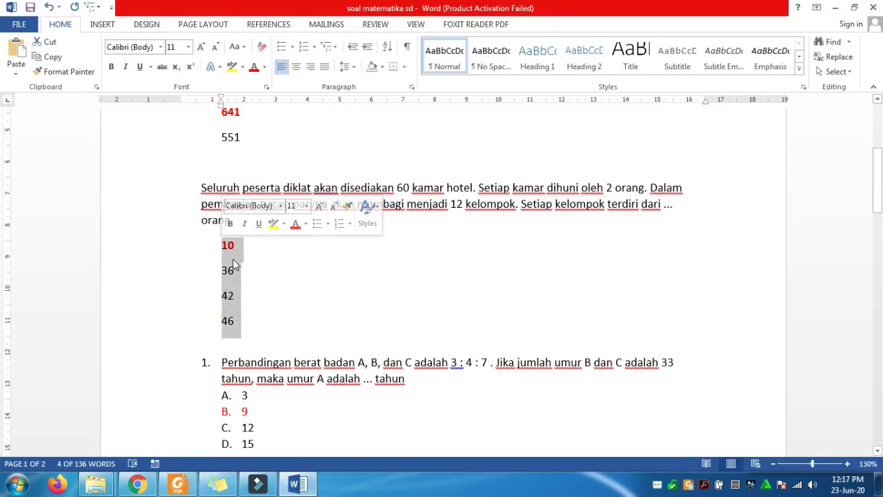
right_click(231, 263)
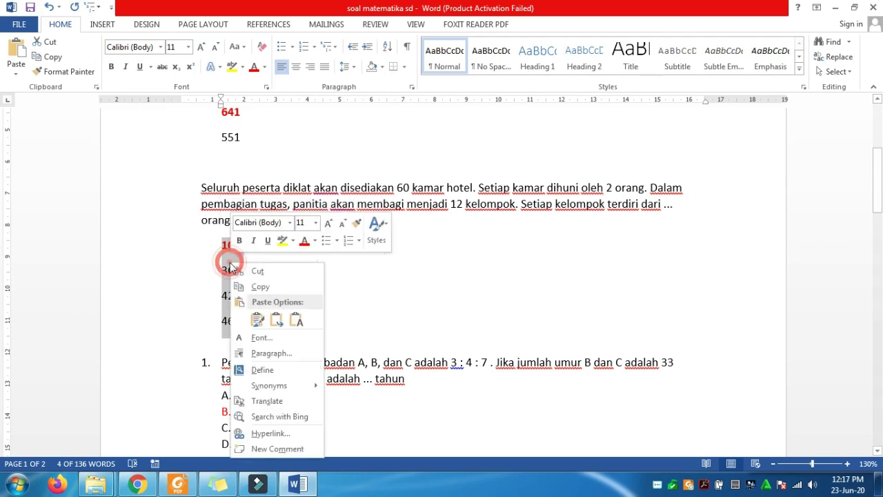
click(258, 287)
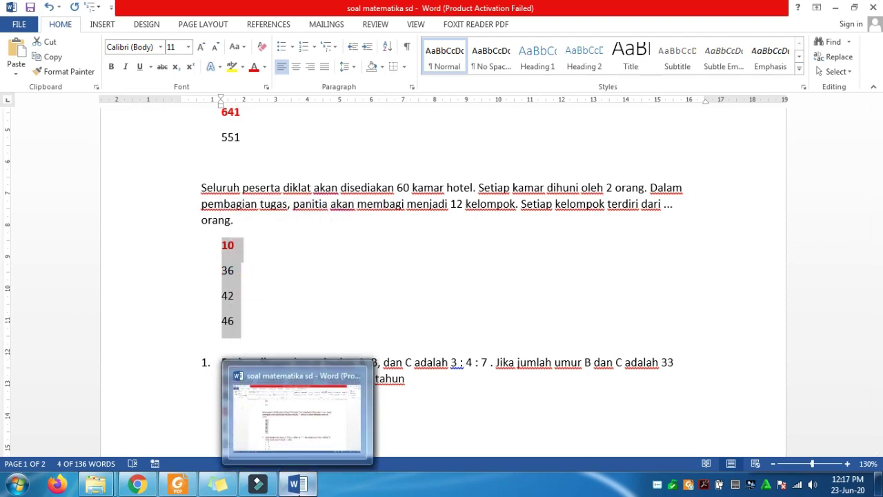
click(295, 486)
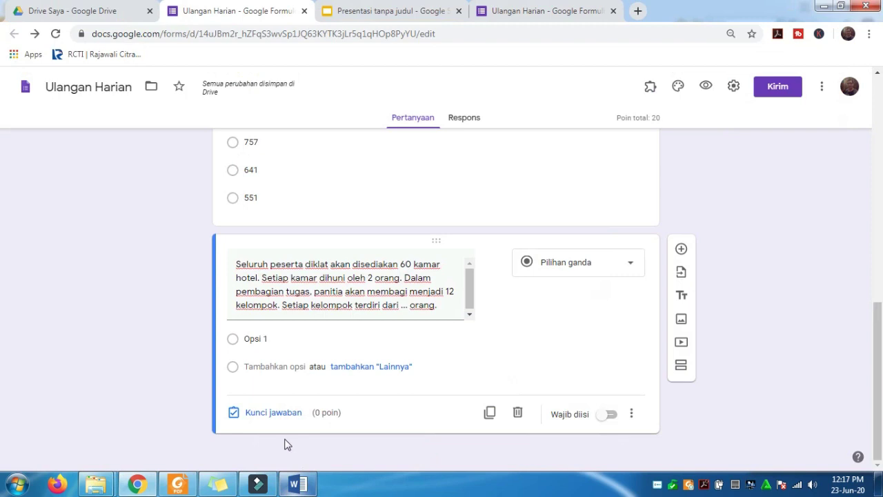
click(252, 338)
right_click(252, 338)
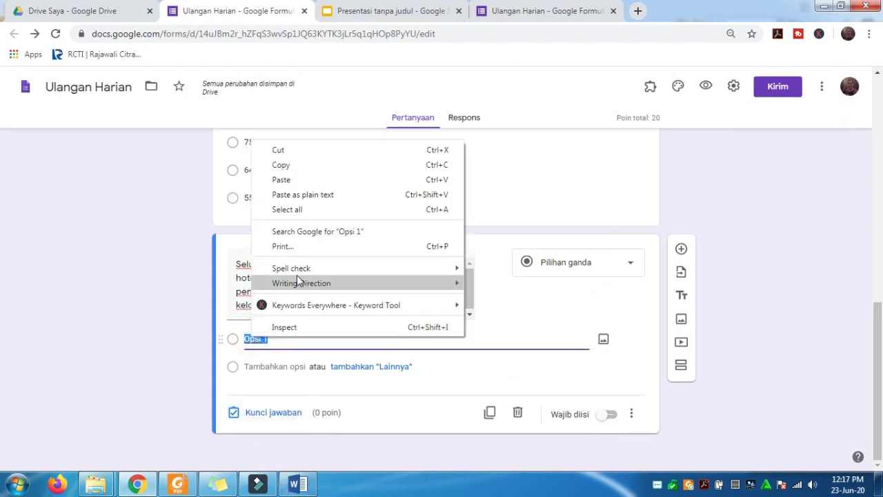
click(293, 179)
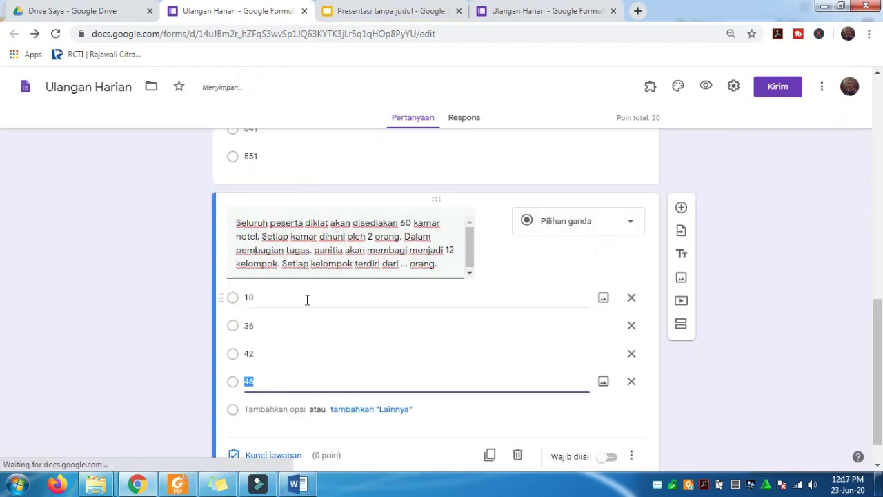
Set 10 as the correct answer to the hotel rooms question, worth 20 points, and close its answer key
click(256, 455)
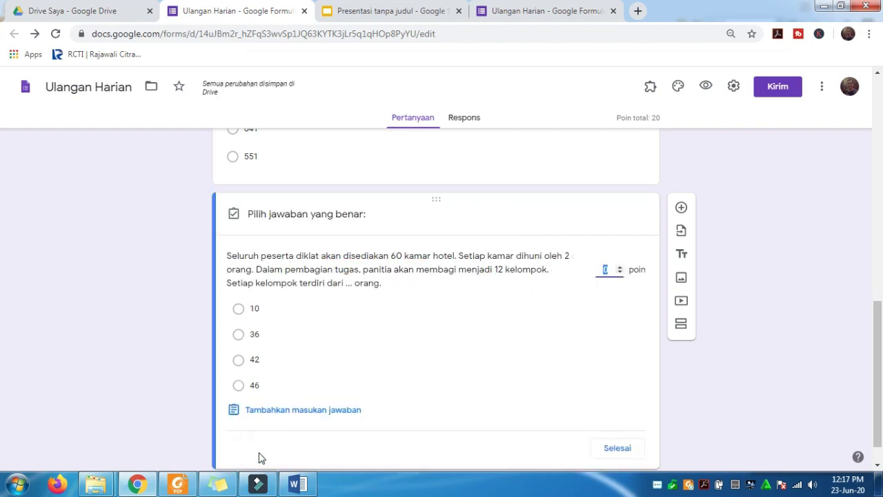
click(238, 311)
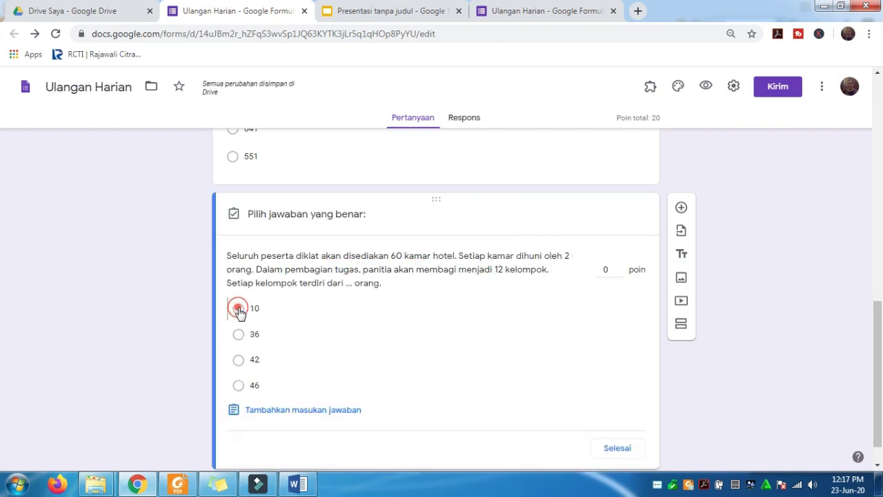
click(605, 269)
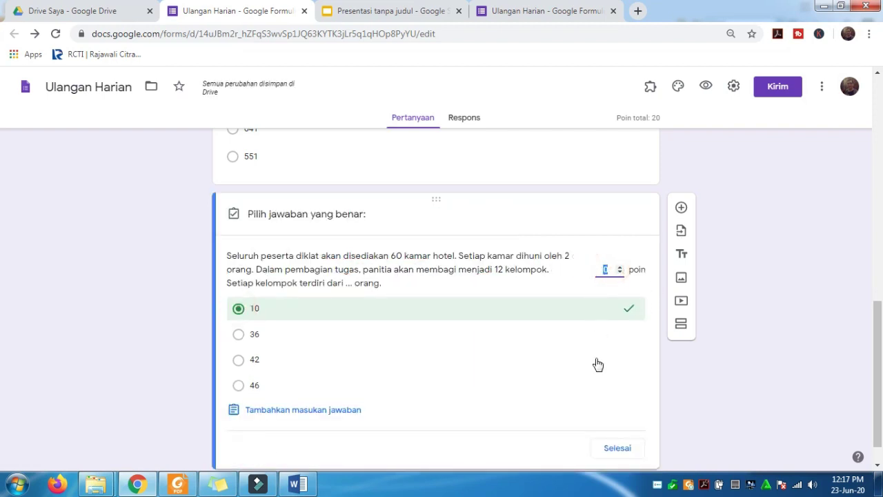
text(20)
scroll(529, 366, down, 1)
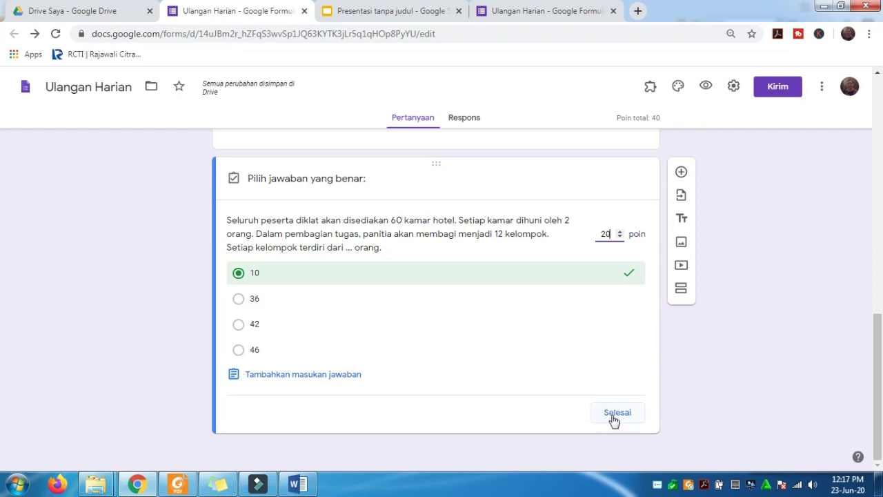
click(614, 420)
click(615, 419)
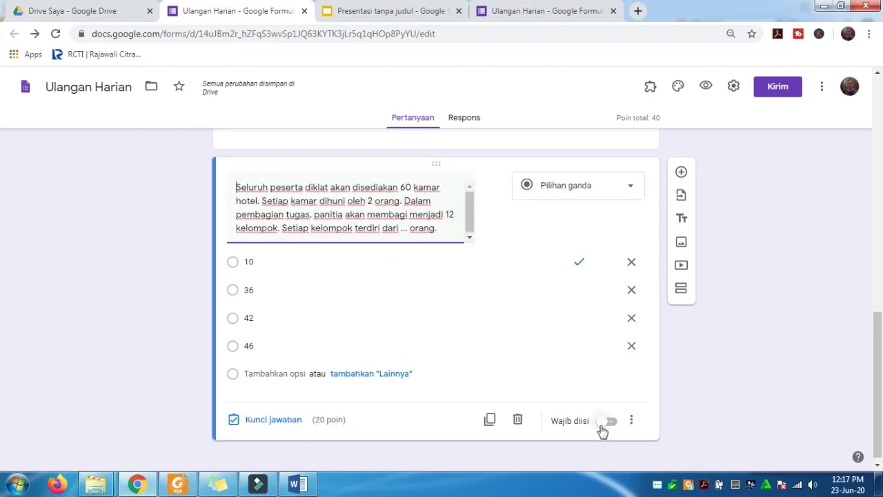
Make the hotel rooms question required and add a new question below it
click(615, 424)
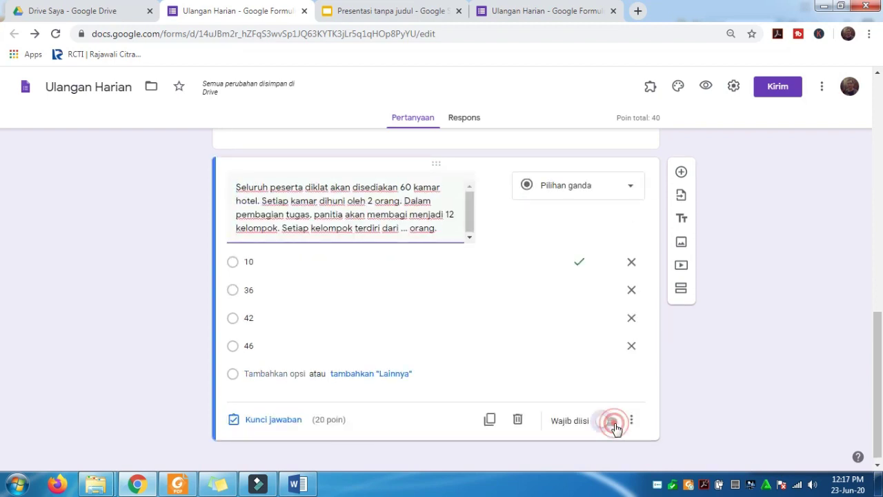
click(681, 172)
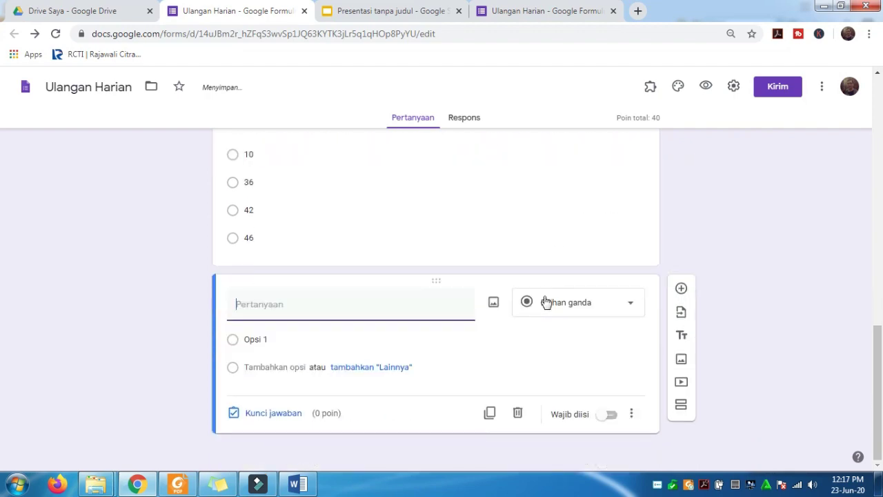
Switch to the Word document and remove the list numbering from the remaining questions, from "Perbandingan berat badan" through "Perhatikan gambar"
click(297, 483)
scroll(389, 299, down, 1)
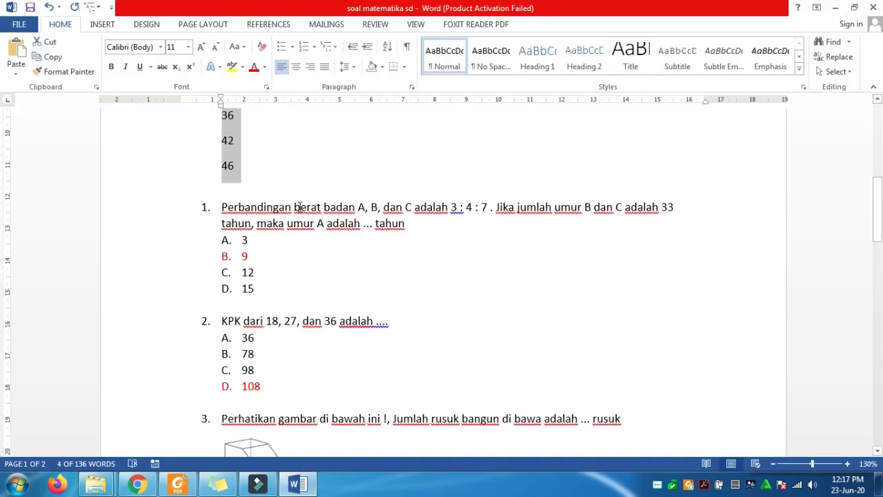
click(300, 207)
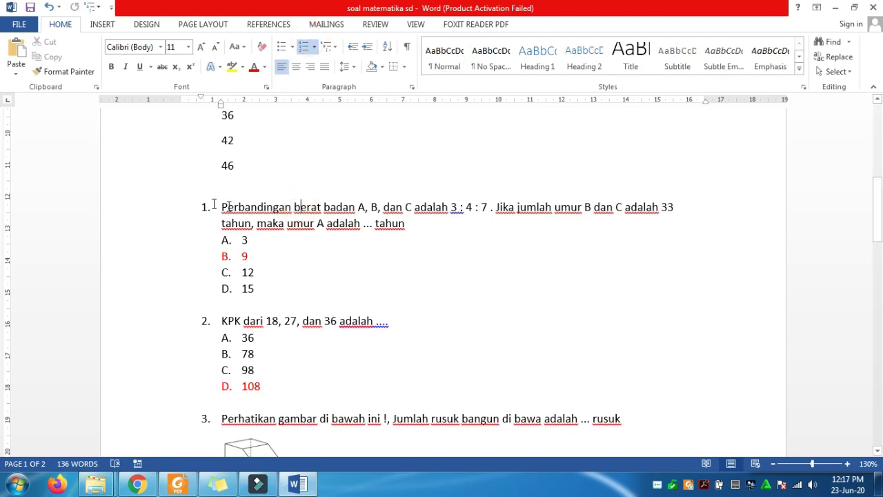
drag(228, 205, 655, 412)
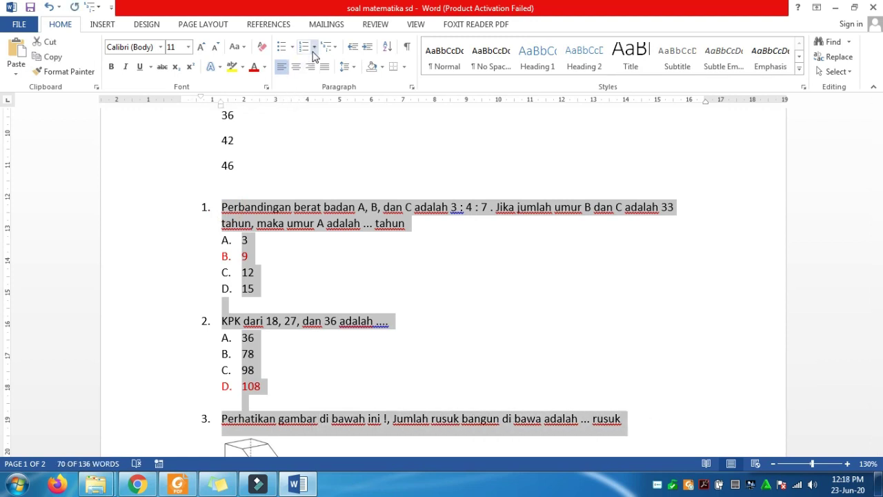
click(314, 46)
click(326, 110)
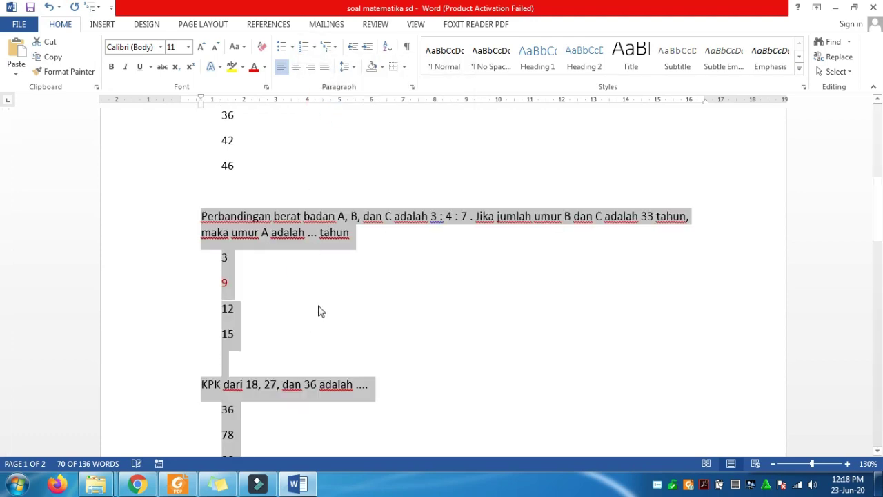
scroll(361, 220, down, 3)
click(361, 217)
scroll(375, 276, up, 7)
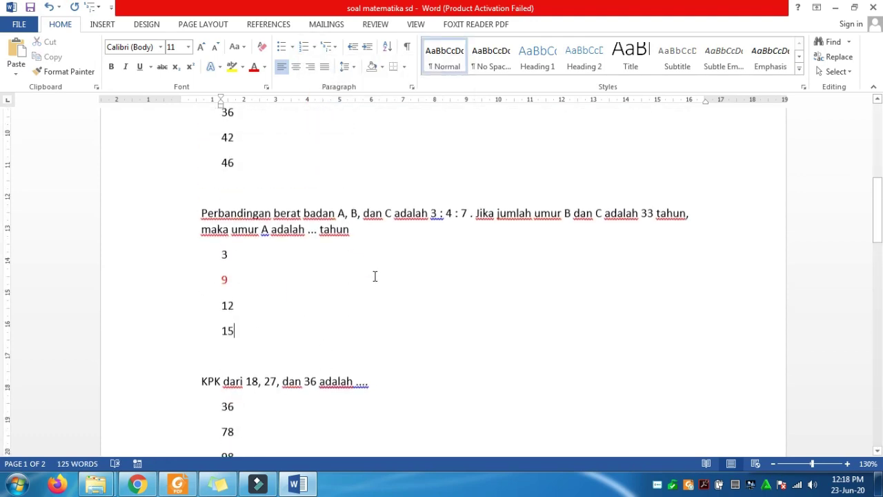
Copy the "Perbandingan berat badan A, B, dan C" question from Word and paste it as the new form question's text
scroll(375, 276, down, 3)
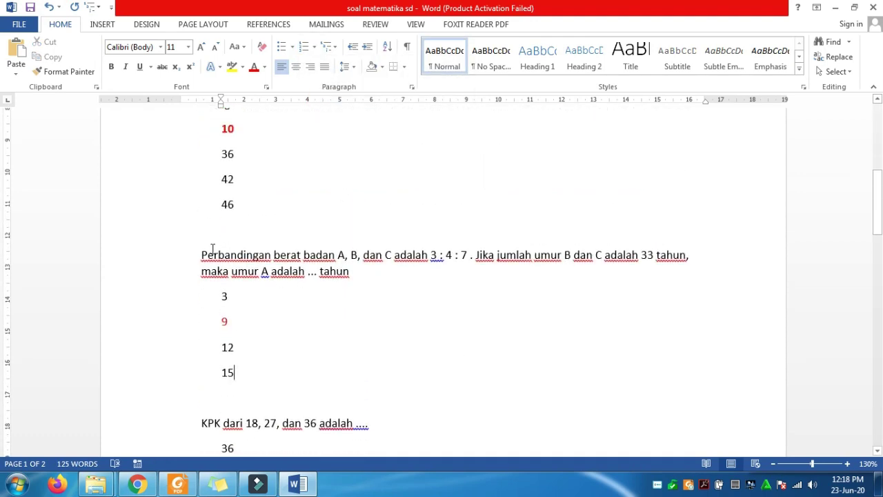
drag(200, 254, 376, 279)
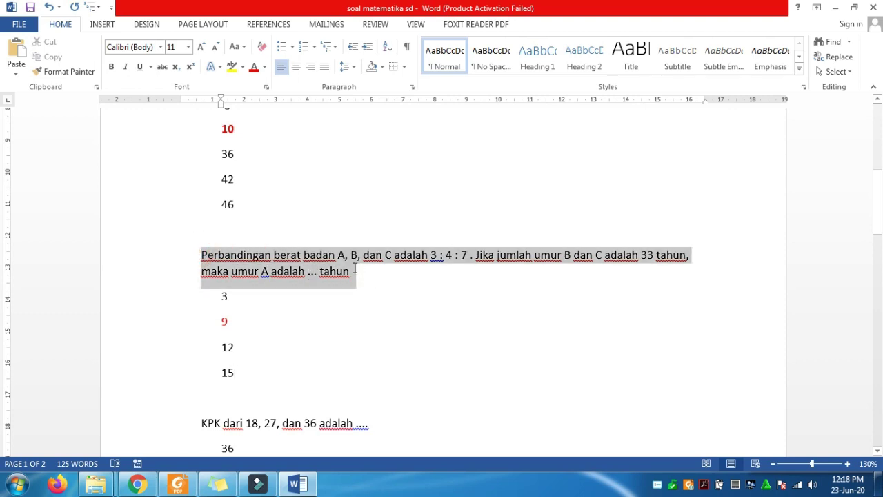
right_click(329, 256)
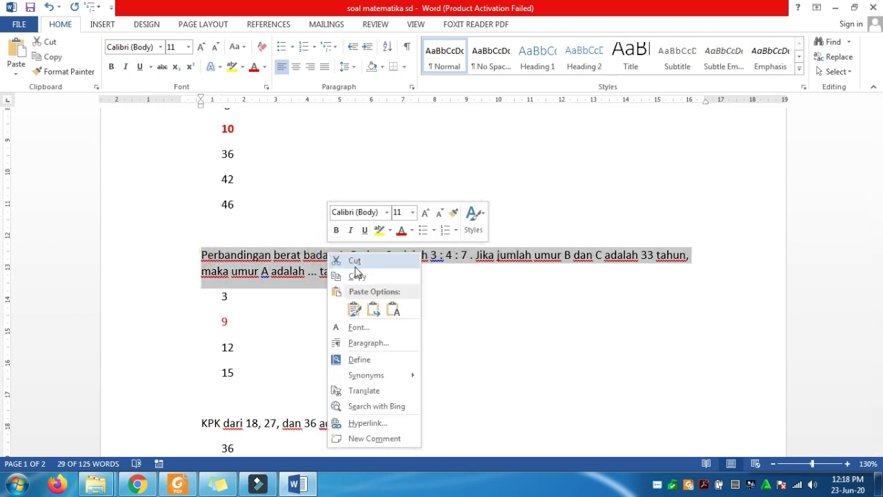
click(359, 275)
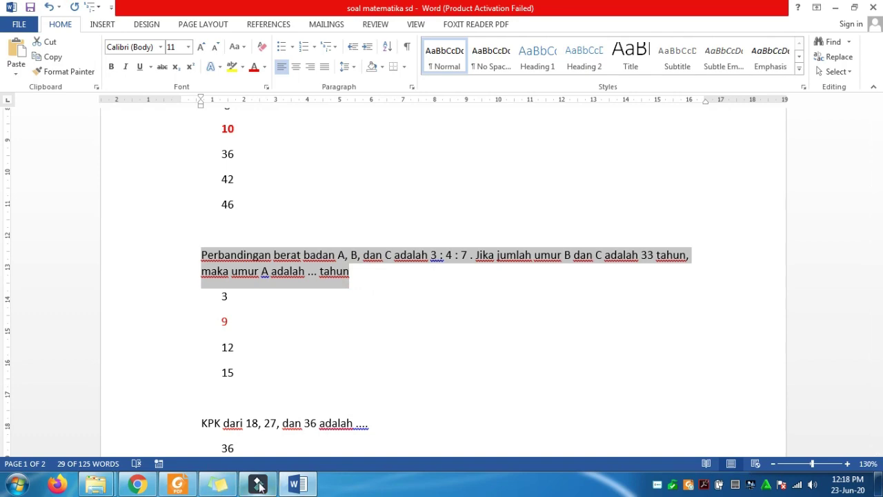
click(300, 486)
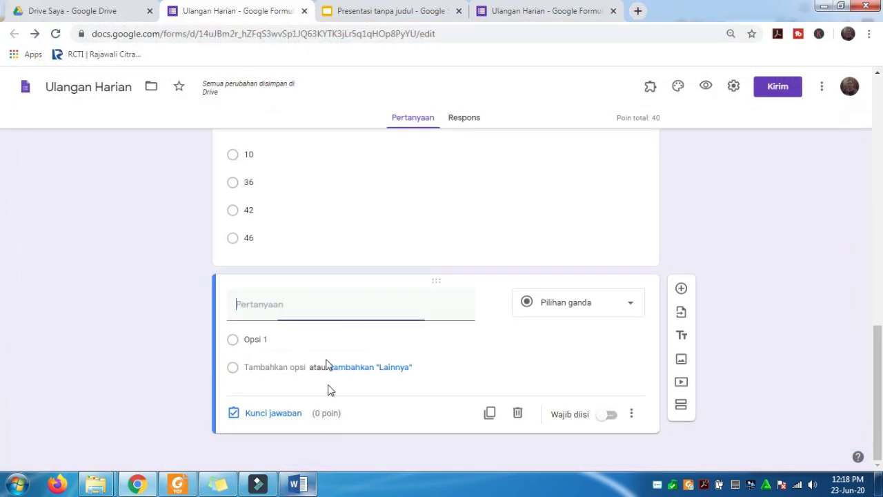
right_click(259, 306)
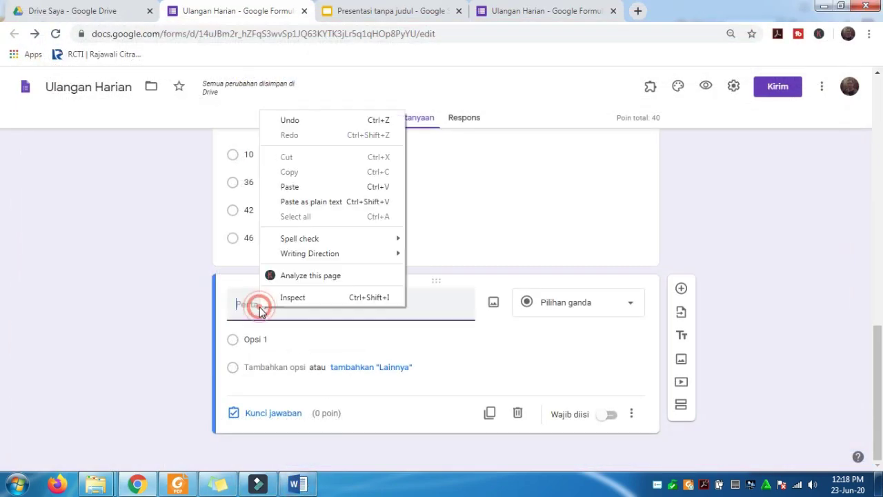
click(290, 187)
Copy the answer choices 3, 9, 12 and 15 from Word and paste them as the "Perbandingan berat badan" question's options
click(298, 486)
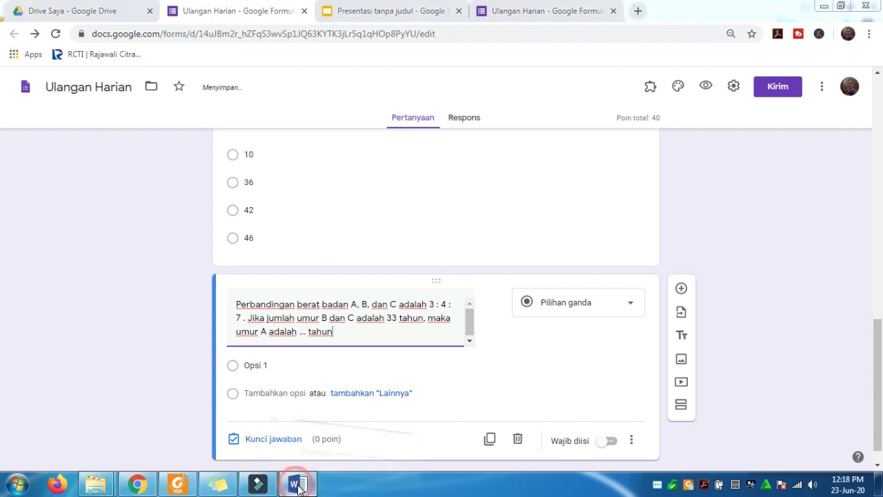
drag(240, 384, 221, 299)
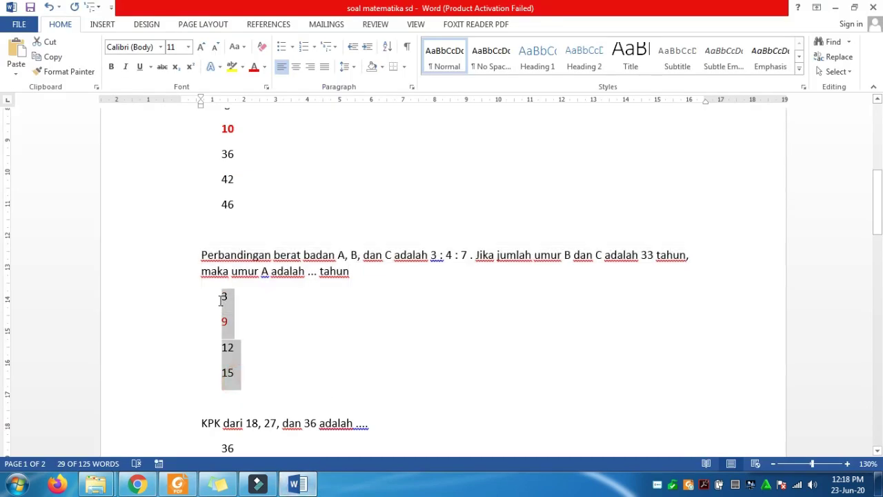
right_click(237, 310)
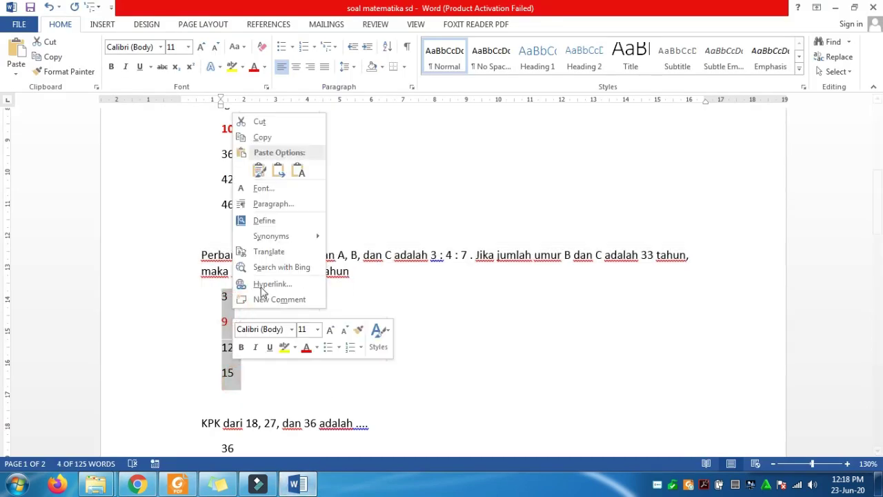
click(274, 141)
click(307, 486)
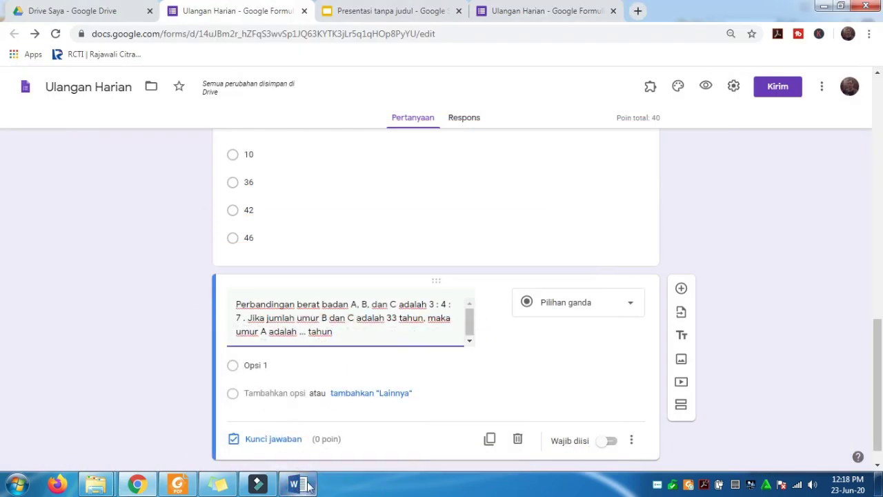
click(268, 365)
right_click(269, 367)
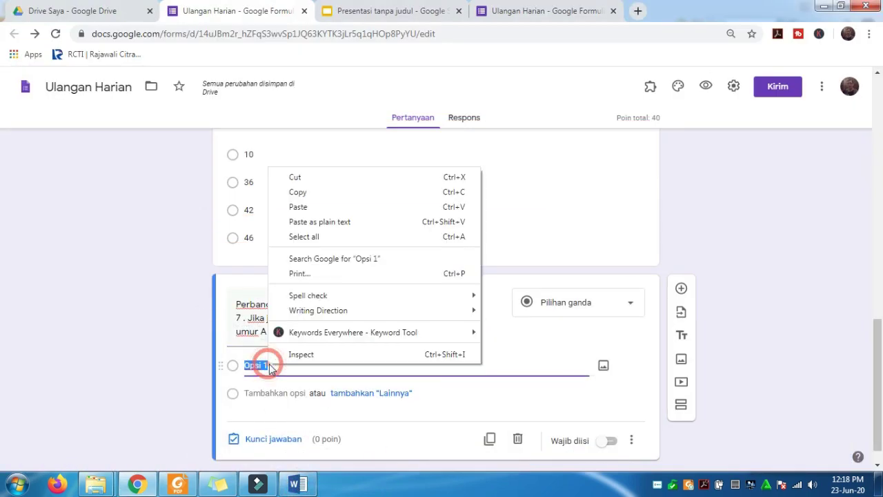
click(312, 209)
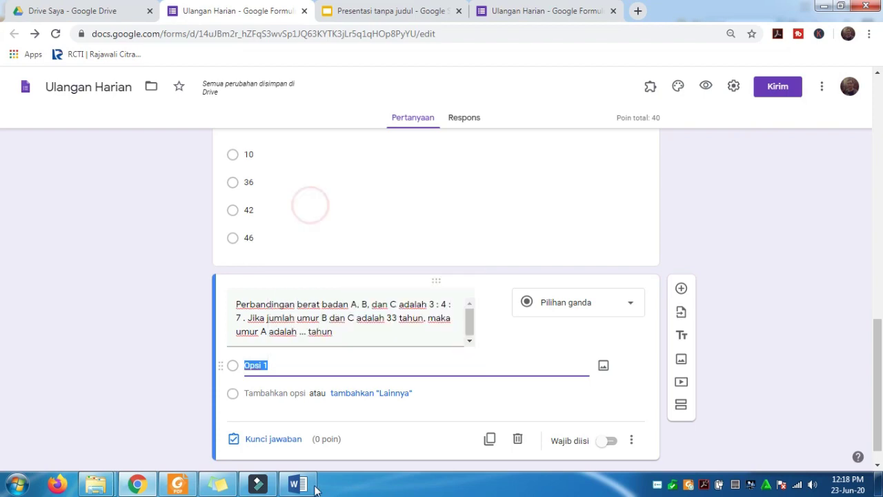
click(298, 484)
click(297, 485)
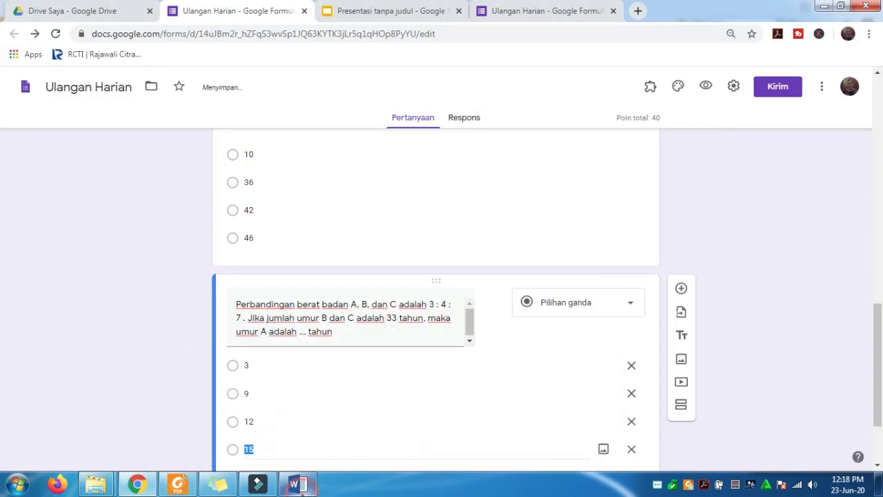
Set 9 as the correct answer to the "Perbandingan berat badan" question, worth 20 points, and close its answer key
scroll(414, 446, down, 1)
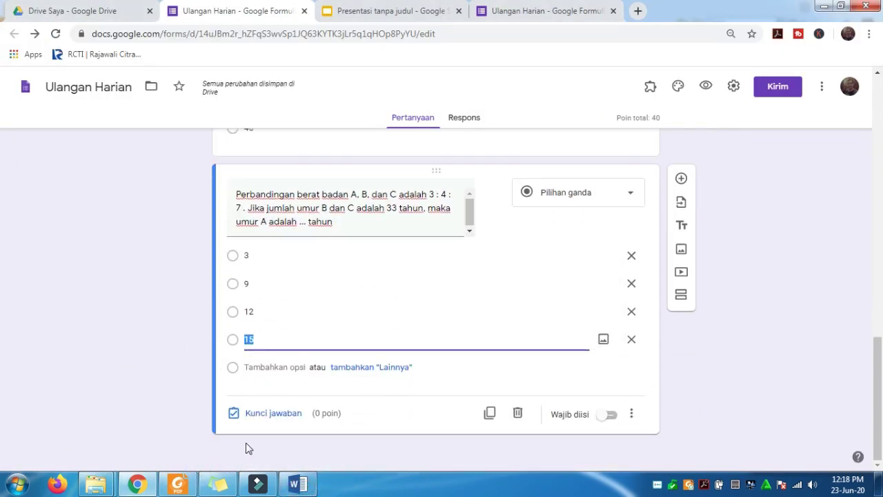
click(250, 413)
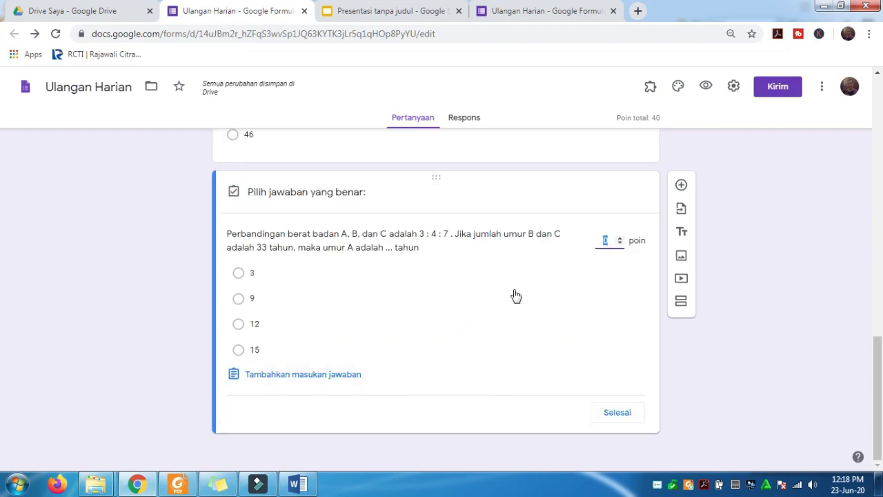
click(238, 299)
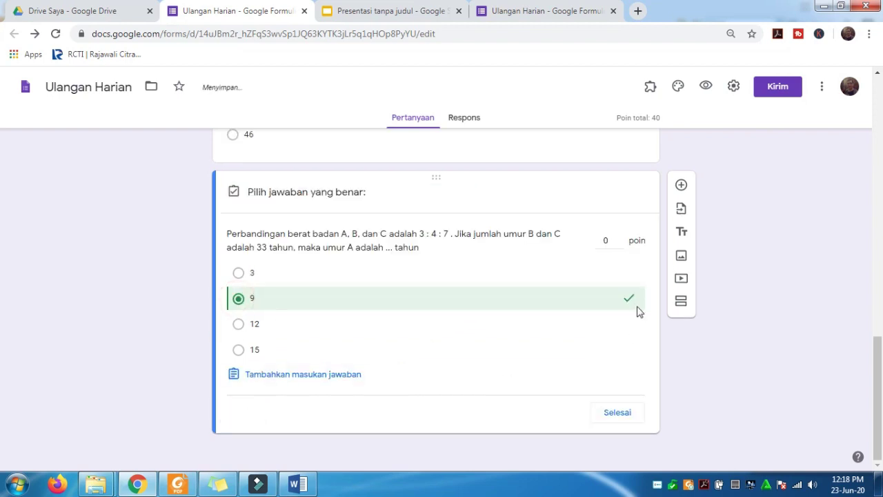
click(611, 240)
text(20)
click(616, 415)
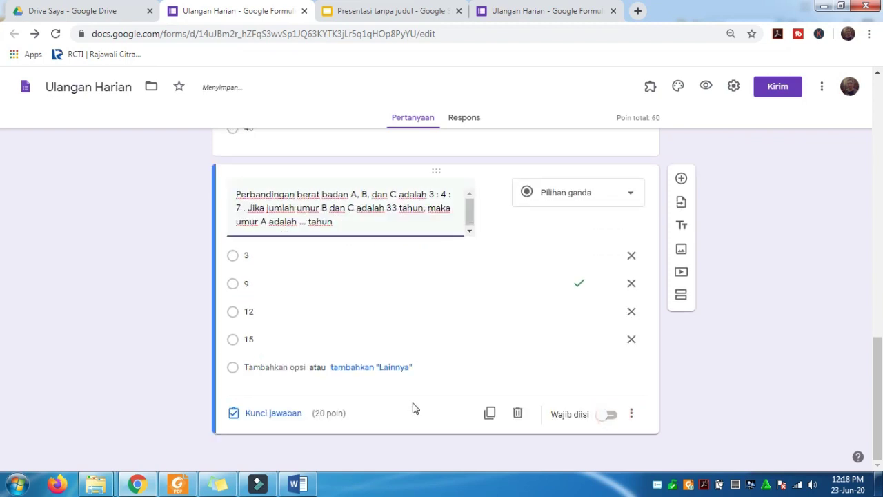
Add a new form question and paste in "KPK dari 18, 27, dan 36 adalah ...." copied from Word as its text
click(682, 180)
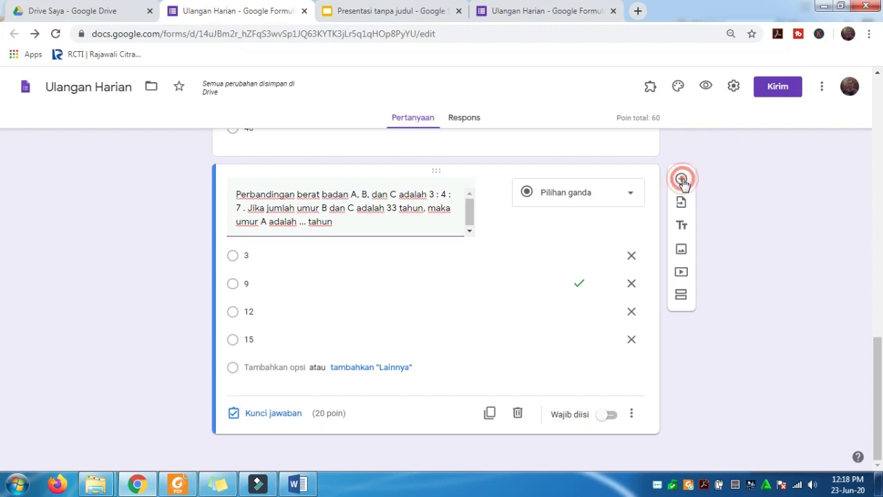
click(291, 487)
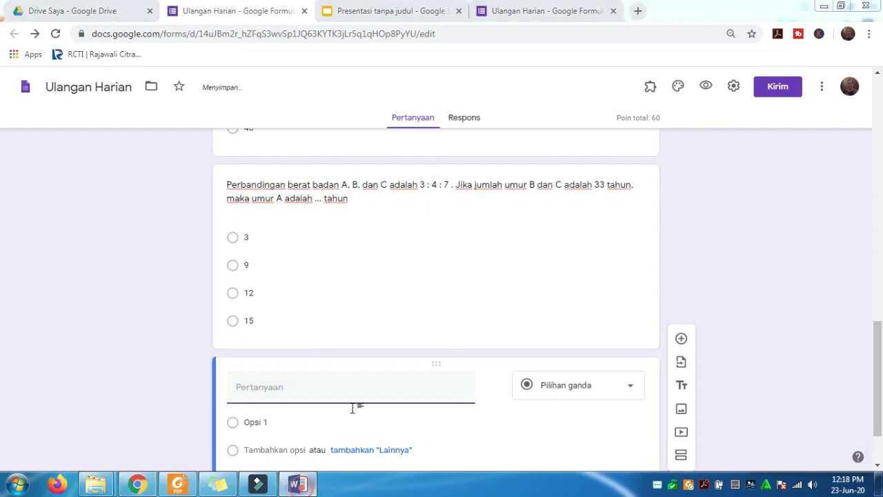
scroll(389, 358, down, 3)
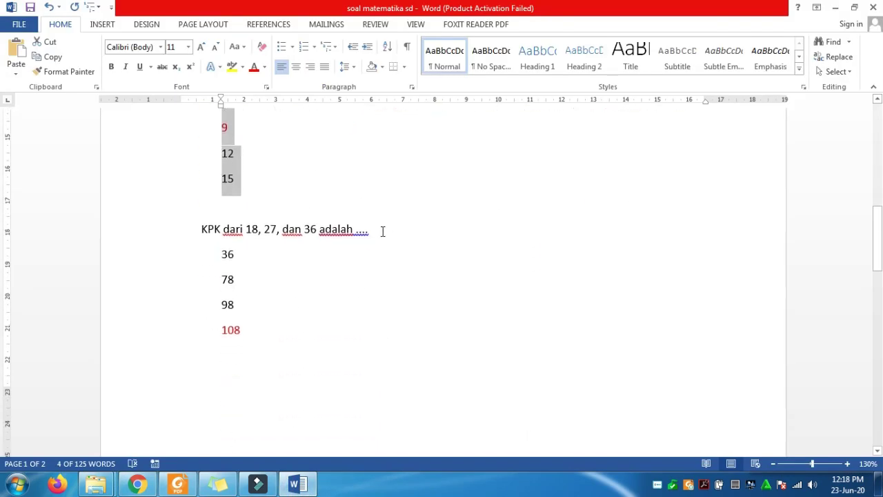
drag(381, 229, 181, 228)
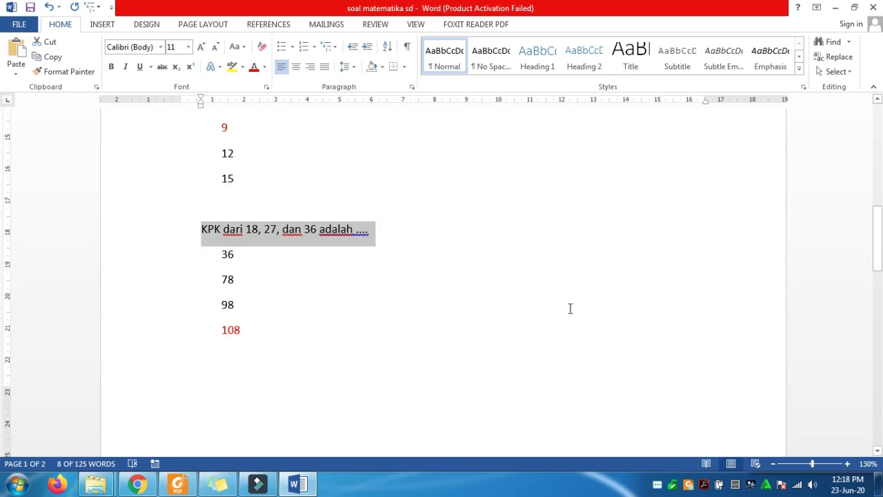
click(296, 485)
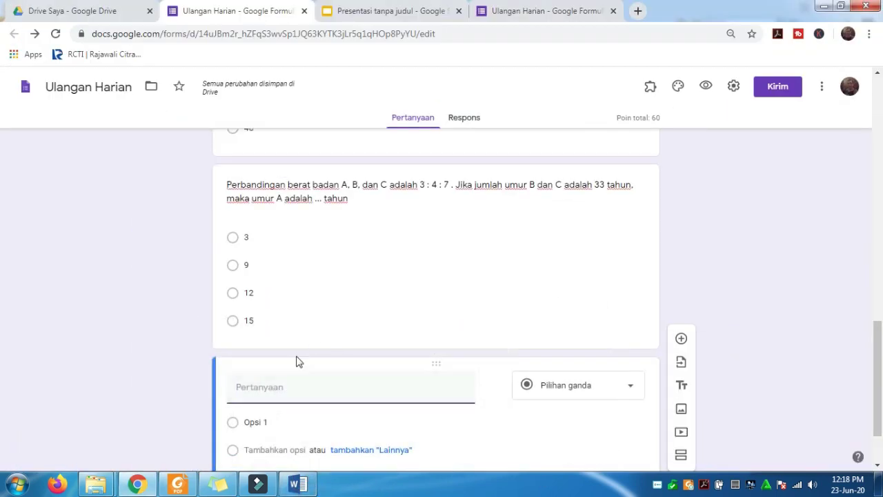
click(272, 391)
key(ctrl+v)
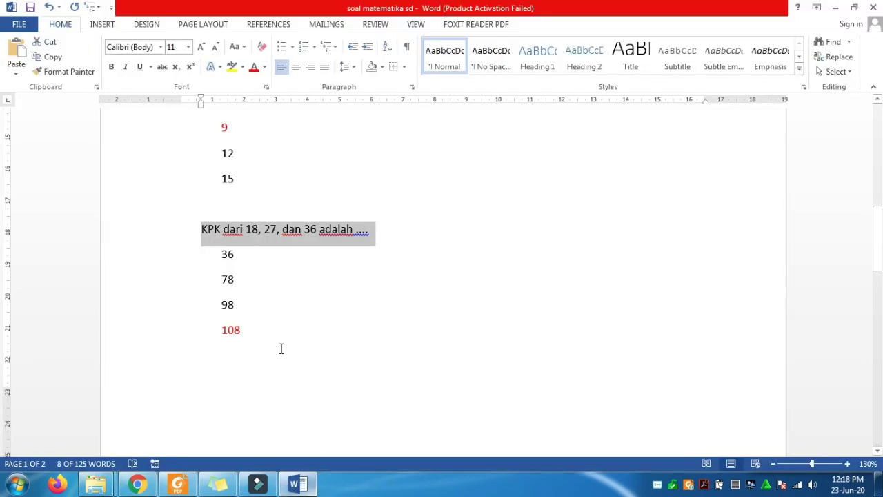
Copy the answer choices 36, 78, 98 and 108 from Word and paste them as the KPK question's options
click(297, 485)
drag(245, 329, 222, 255)
key(ctrl+c)
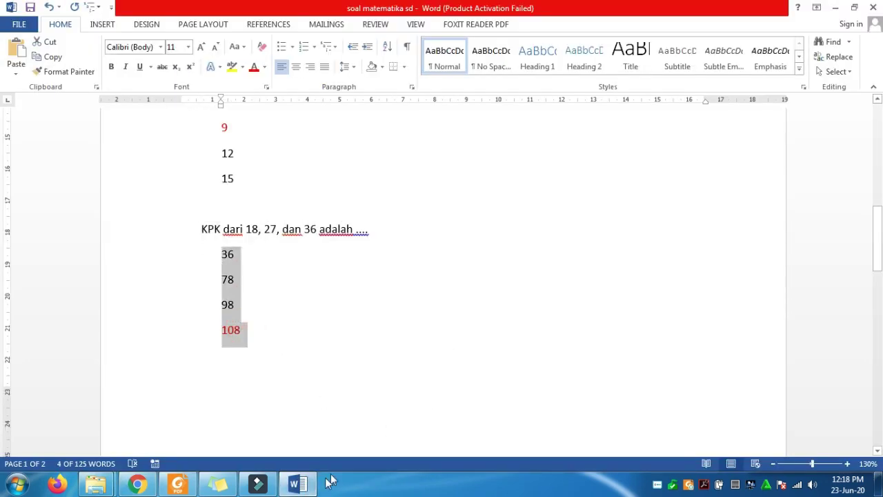
click(296, 485)
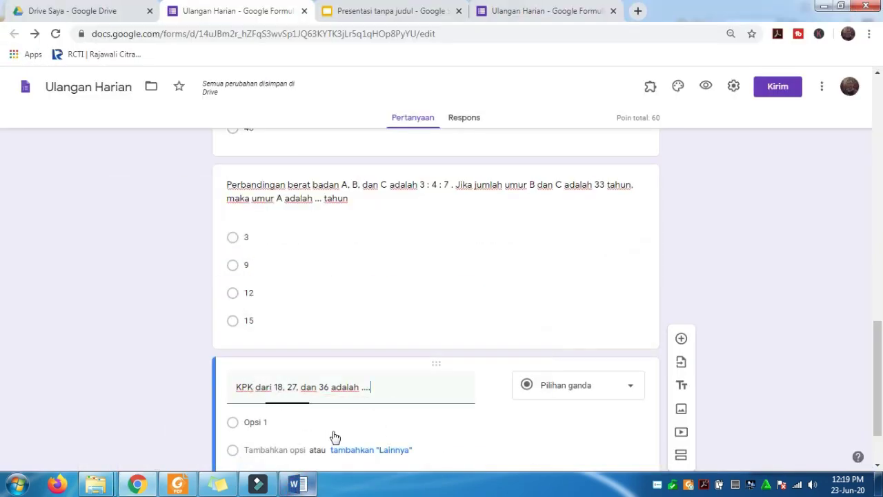
click(254, 423)
key(ctrl+v)
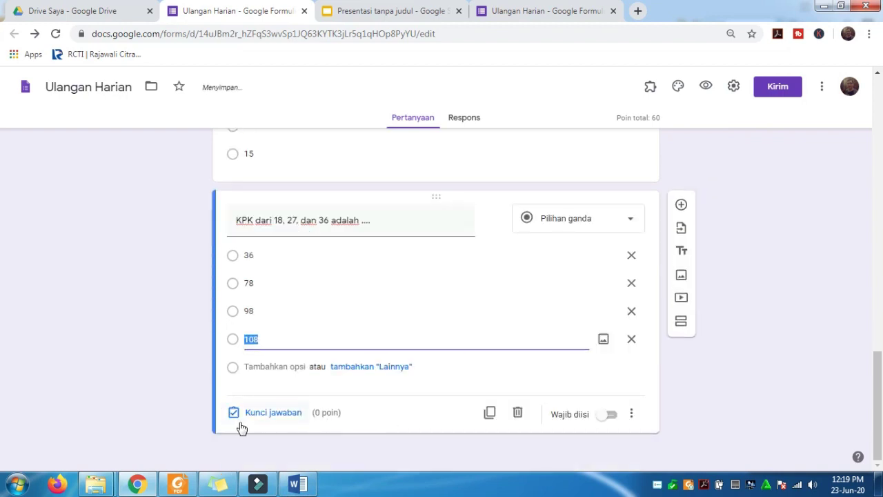
Set 108 as the correct answer to the KPK question, worth 20 points, and close its answer key
click(263, 416)
click(255, 358)
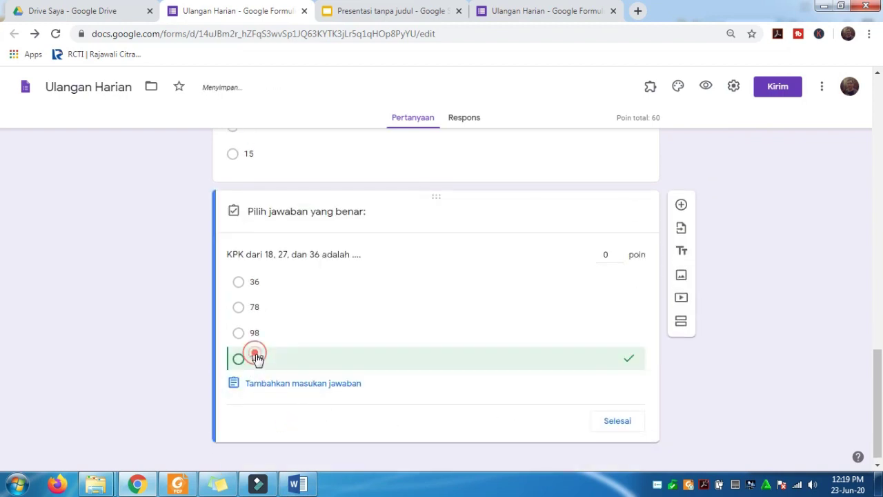
click(610, 255)
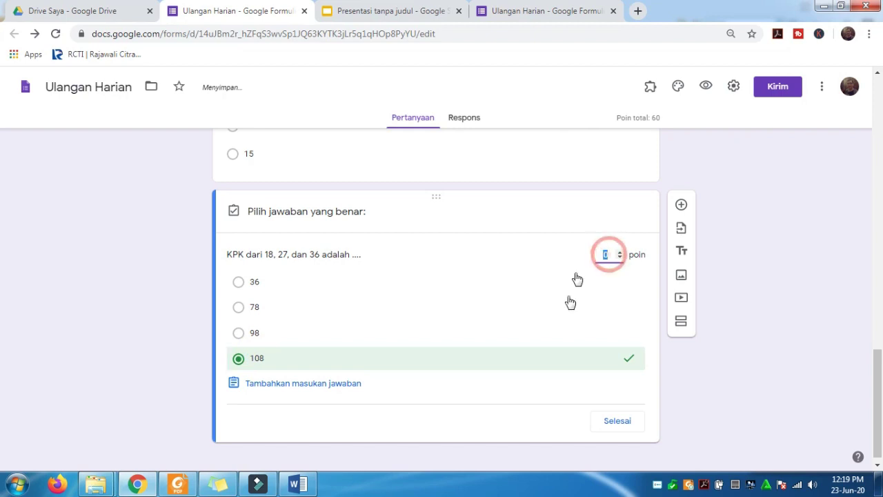
text(20)
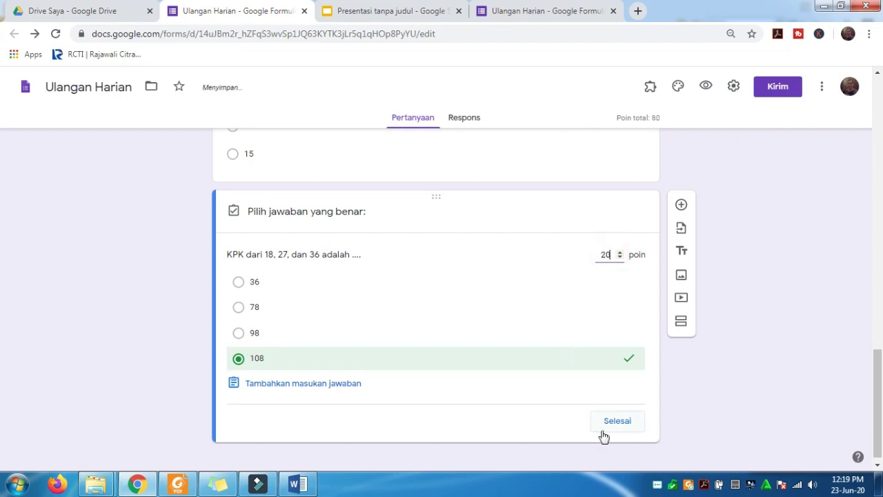
click(622, 421)
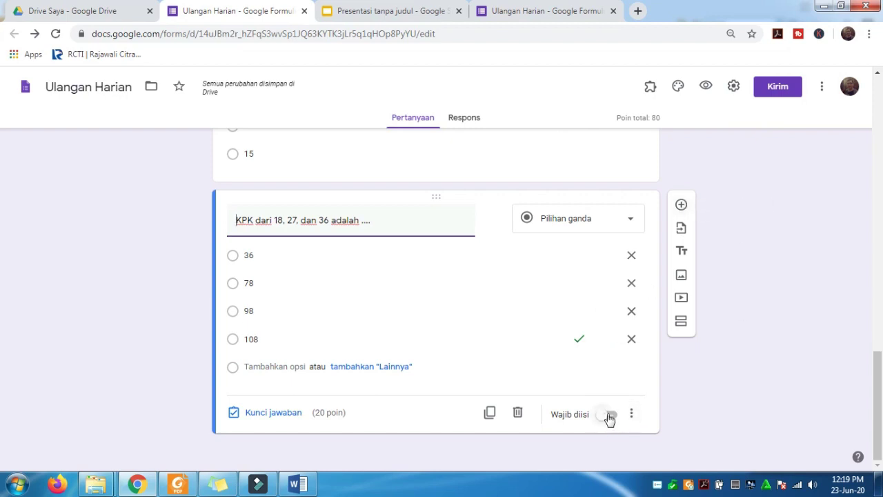
Make the KPK question and the "Perbandingan berat badan" question above it required, and add a new question after the KPK one
click(610, 417)
click(611, 418)
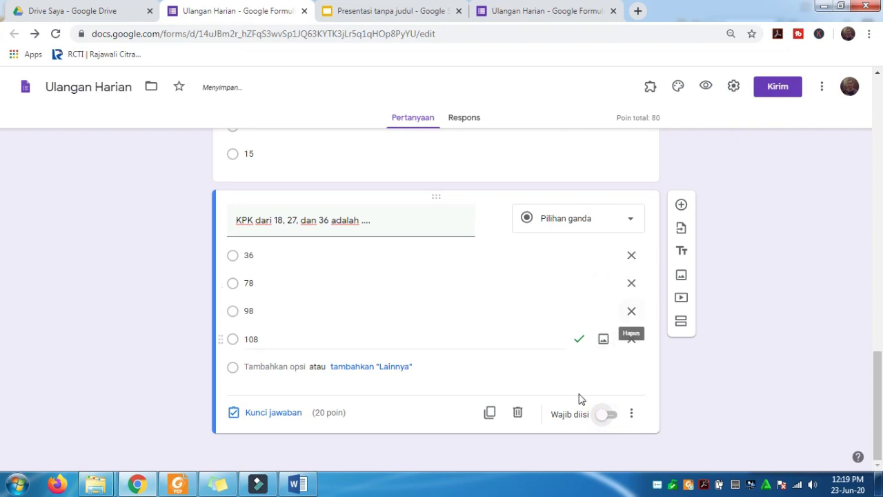
click(614, 417)
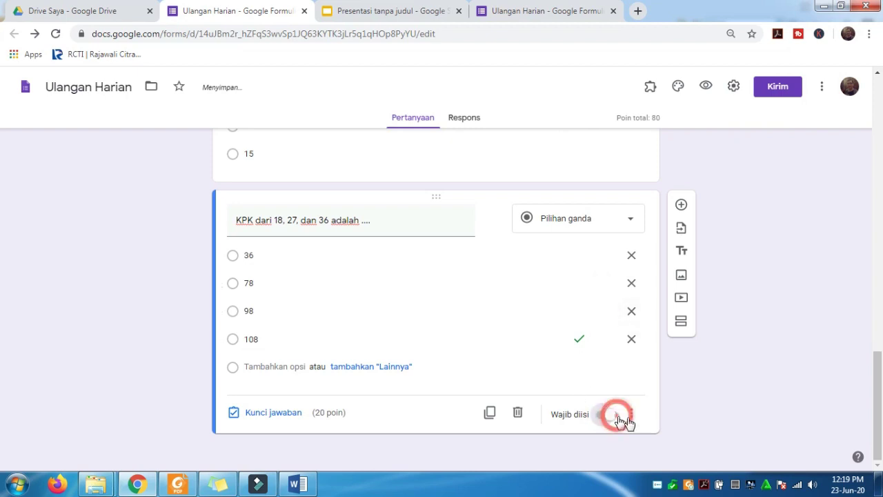
click(559, 172)
click(617, 254)
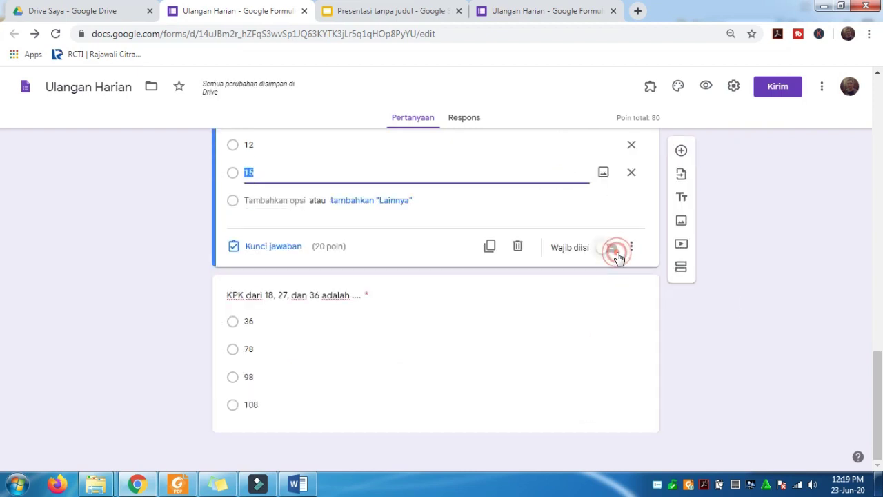
click(630, 355)
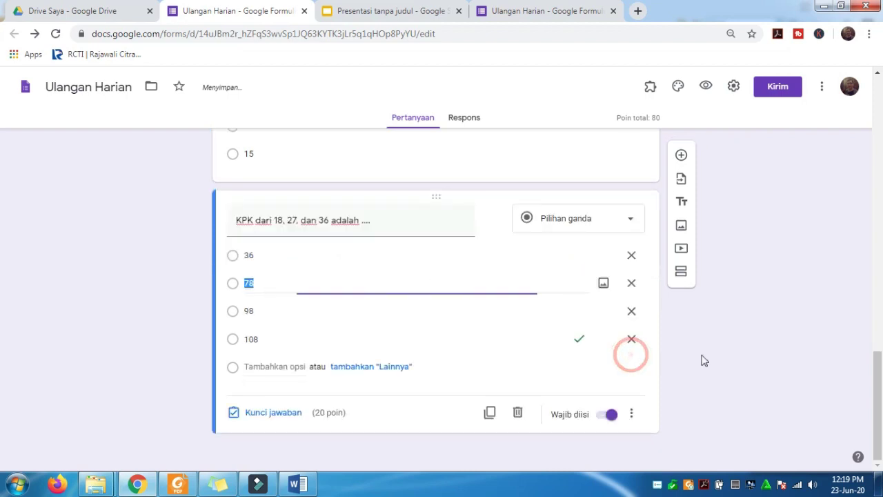
click(681, 205)
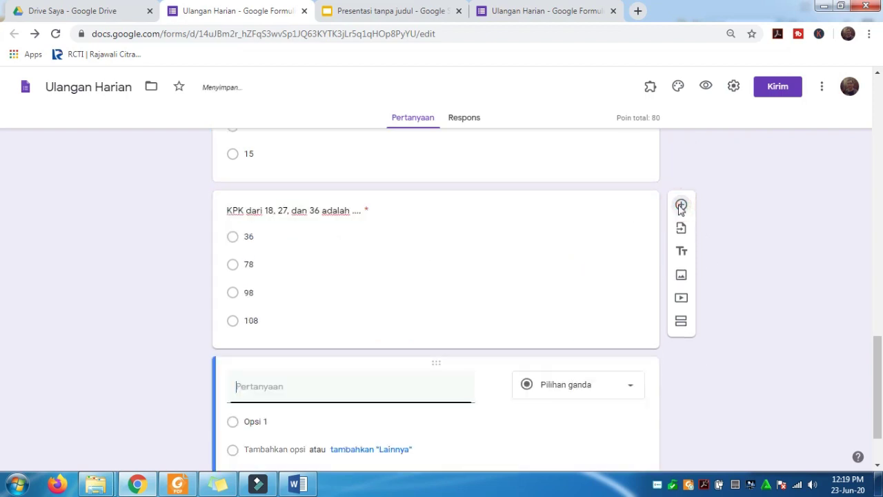
Switch to Word and correct "bawa" to "bawah" in the "Perhatikan gambar di bawah ini" question on page 2
click(297, 484)
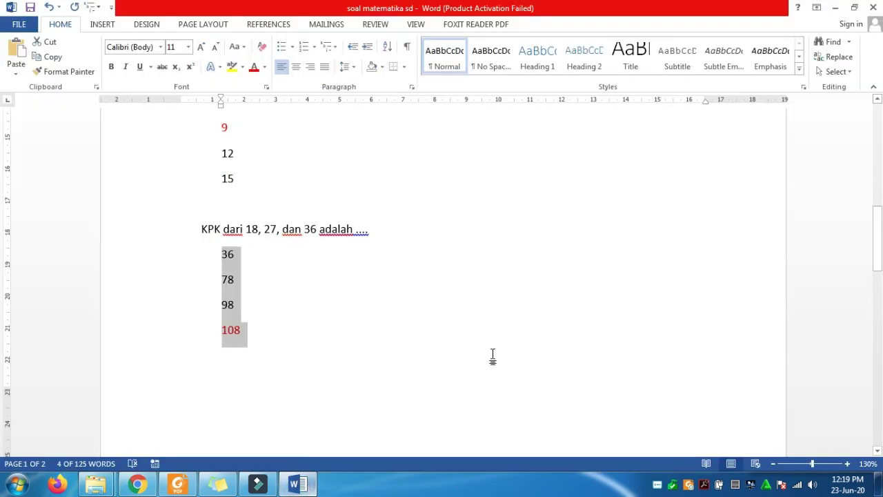
scroll(493, 356, down, 10)
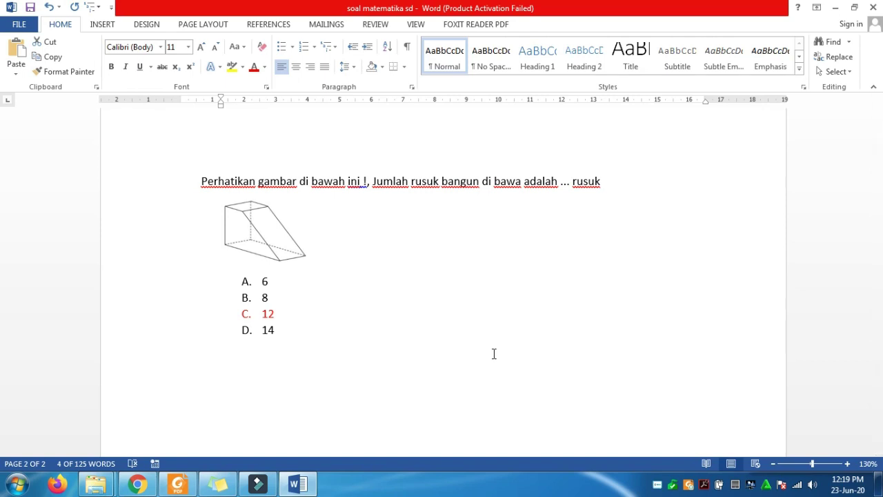
click(523, 187)
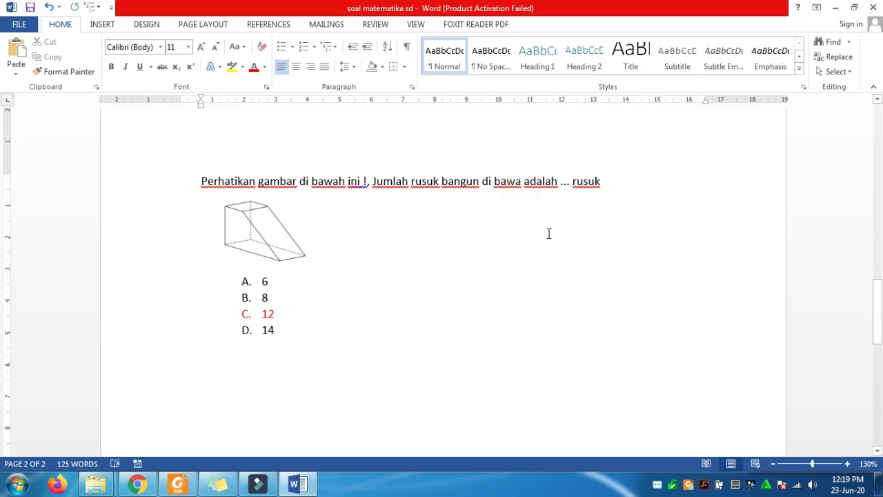
text(h)
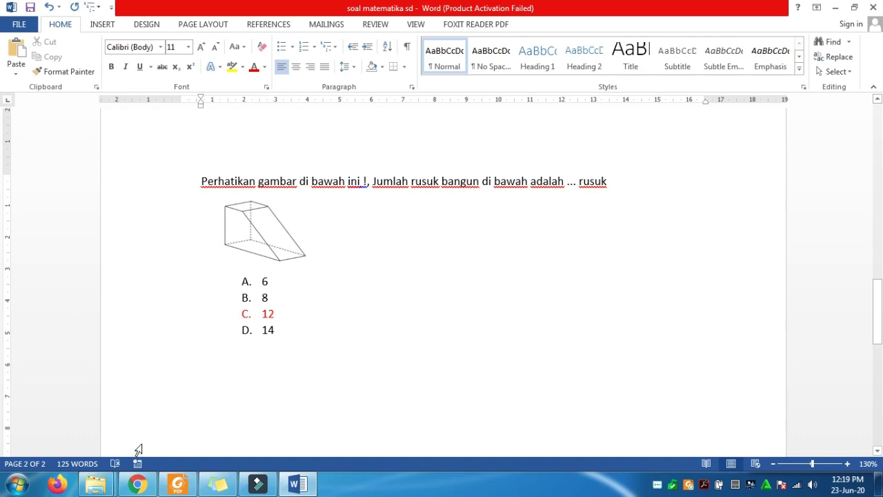
Find and launch the Snipping Tool, and capture the solid figure below the question text in Word
click(18, 484)
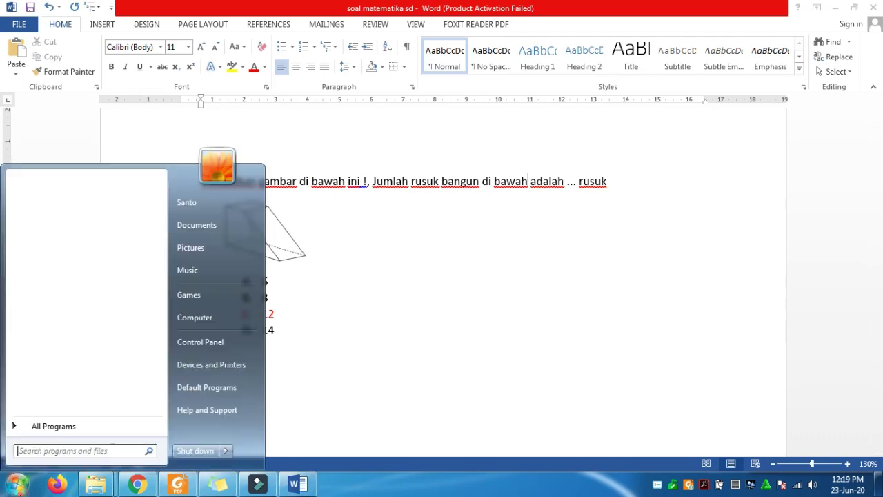
click(48, 450)
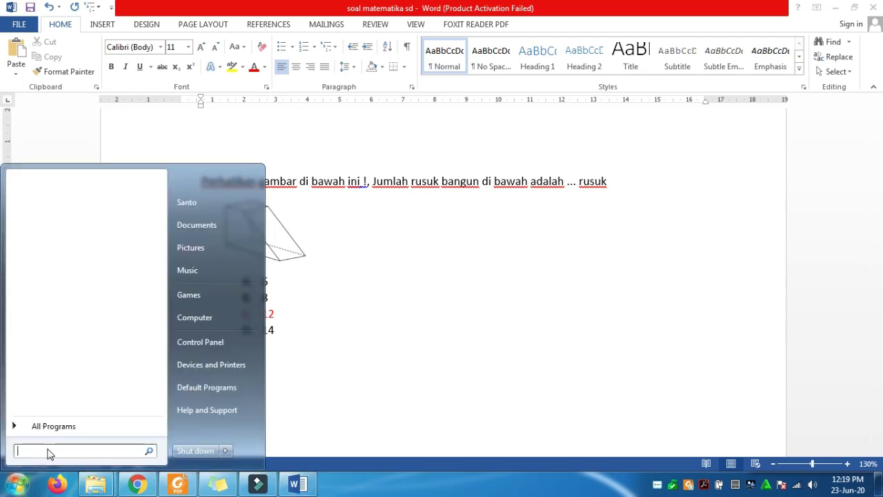
text(snipping tool)
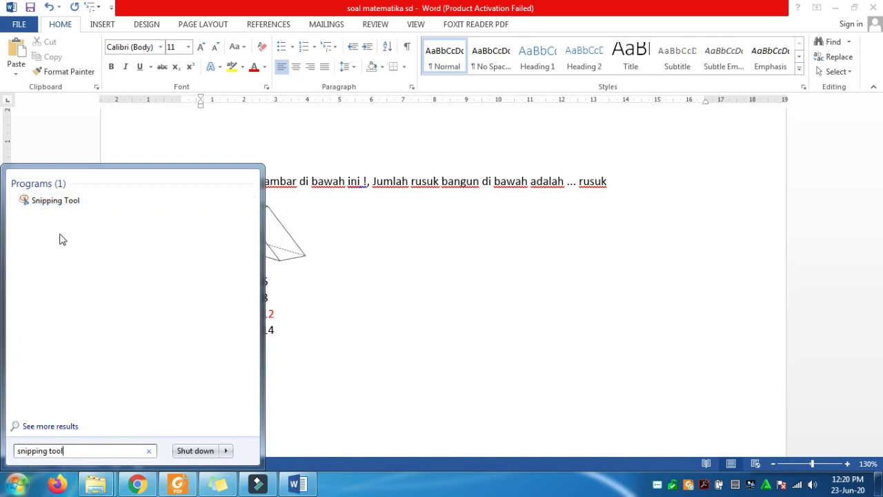
click(54, 201)
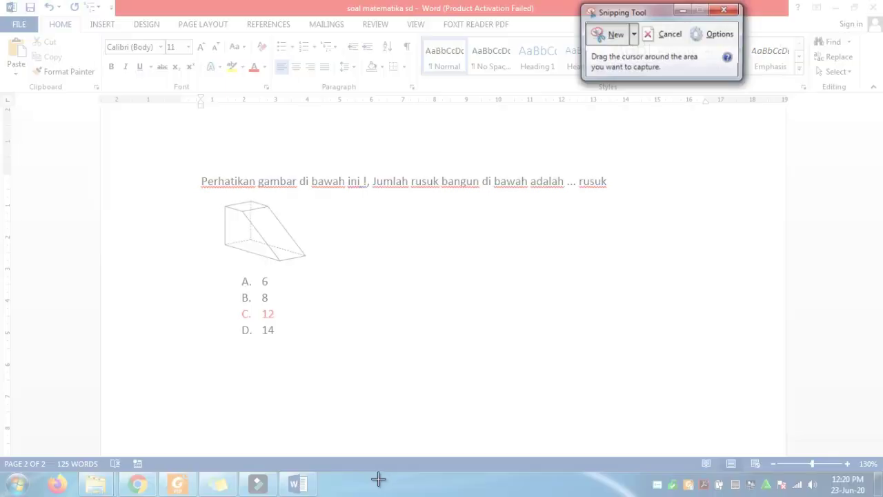
click(616, 37)
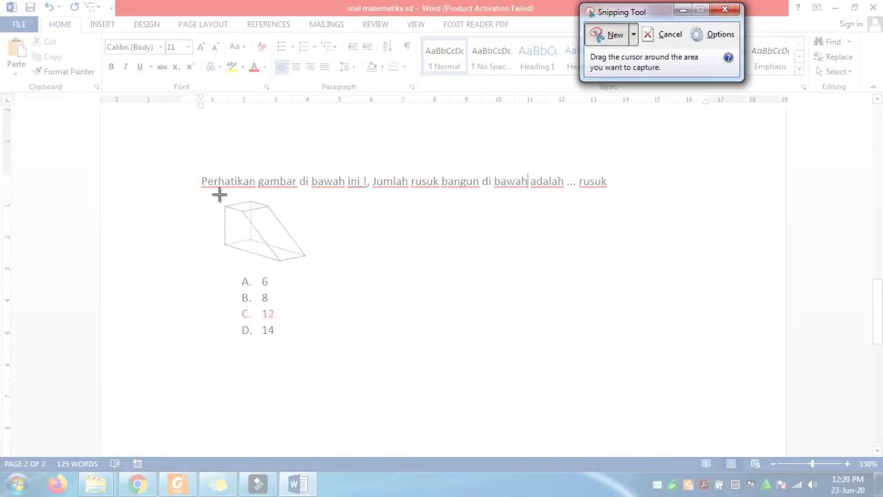
drag(219, 194, 313, 268)
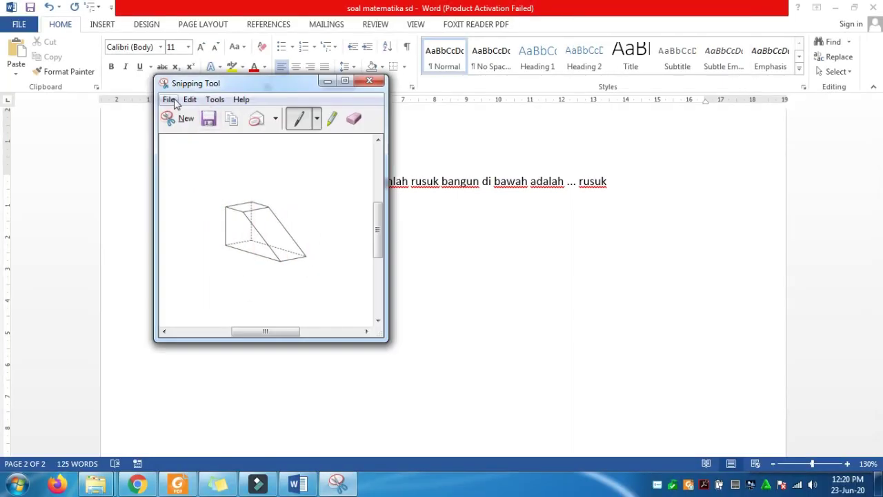
Save the captured figure as a JPEG file named gambar1 on Local Disk (E:), and return to the Word document
click(172, 103)
click(199, 135)
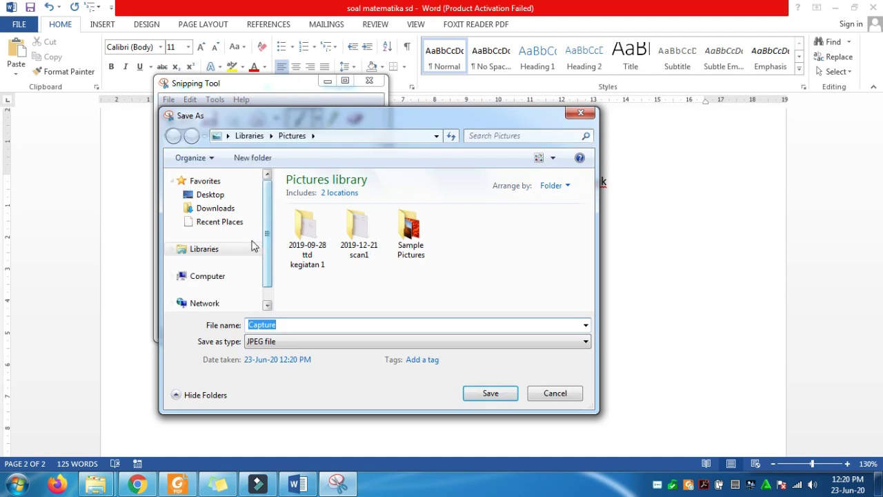
scroll(269, 263, down, 2)
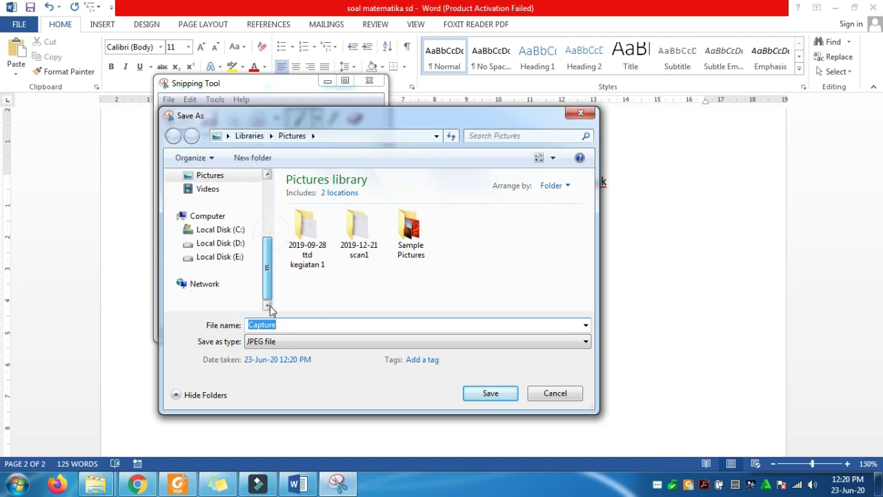
click(227, 257)
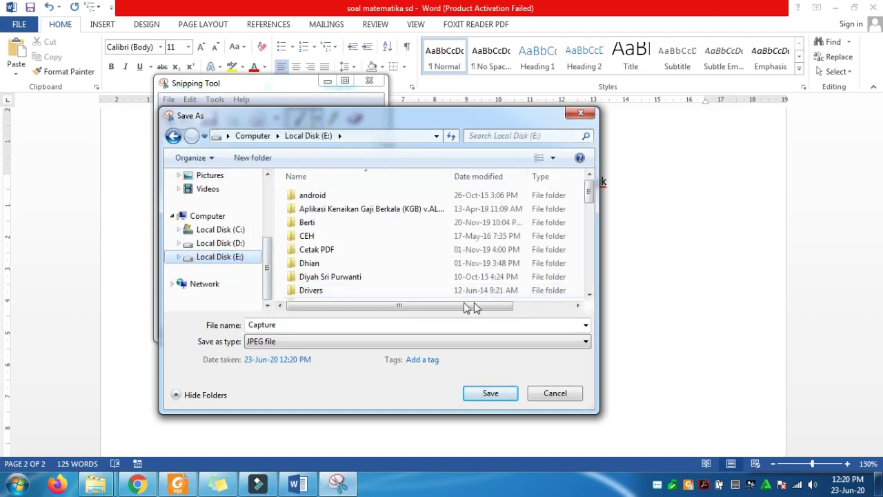
double_click(287, 324)
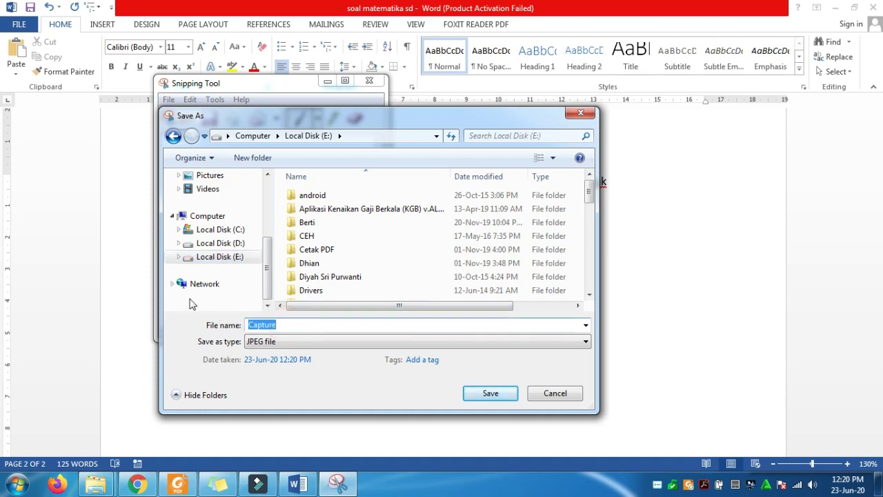
text(gambar1)
click(484, 393)
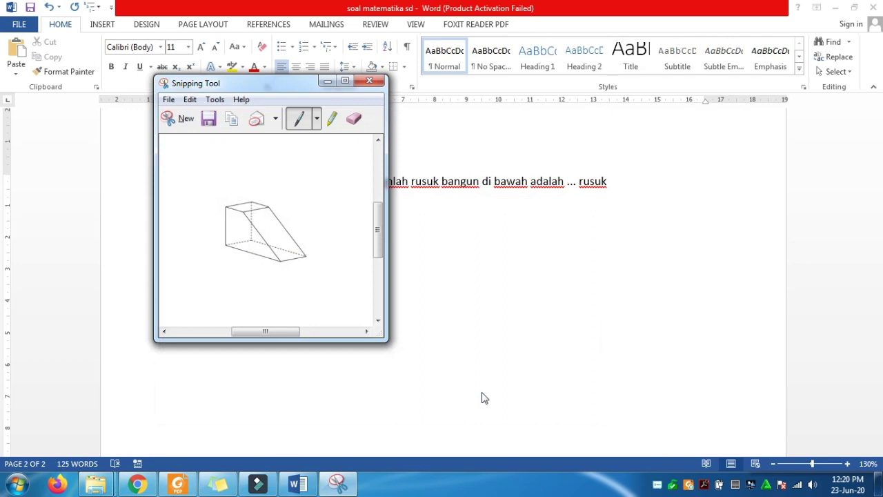
click(512, 321)
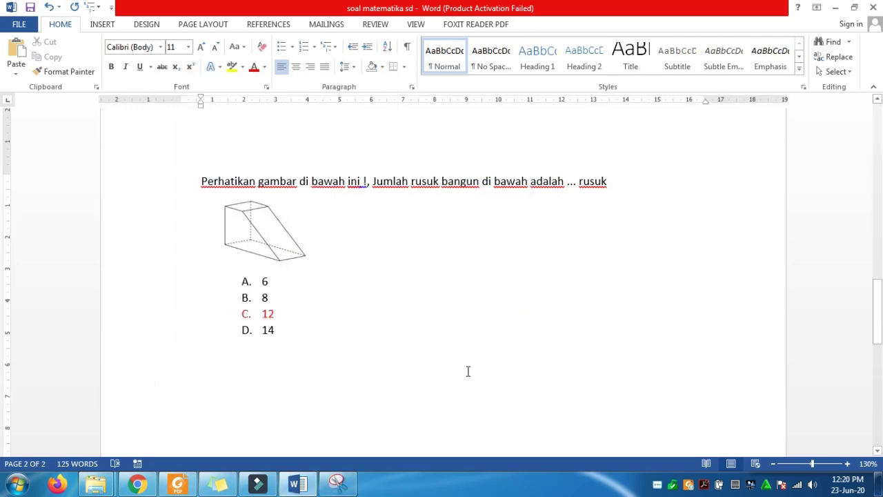
Copy "Perhatikan gambar di bawah ini !, Jumlah rusuk bangun di bawah adalah ... rusuk" from Word and paste it as the new form question's text
click(133, 486)
scroll(427, 347, down, 2)
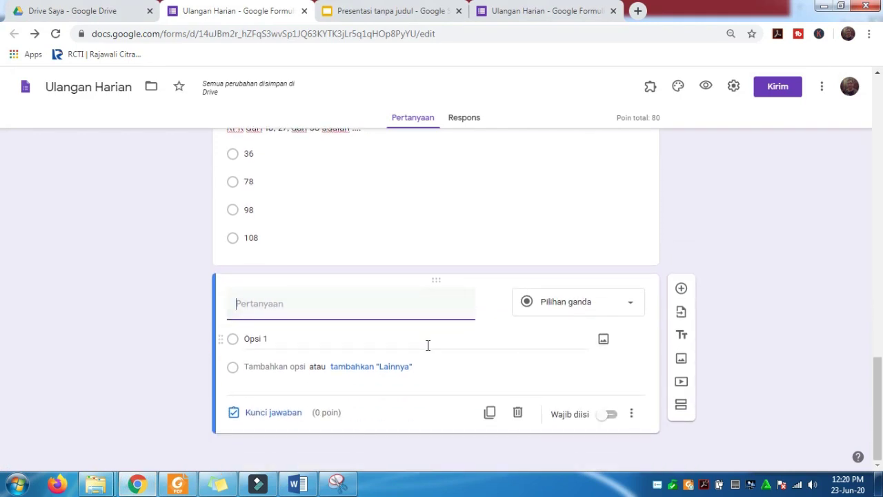
click(298, 484)
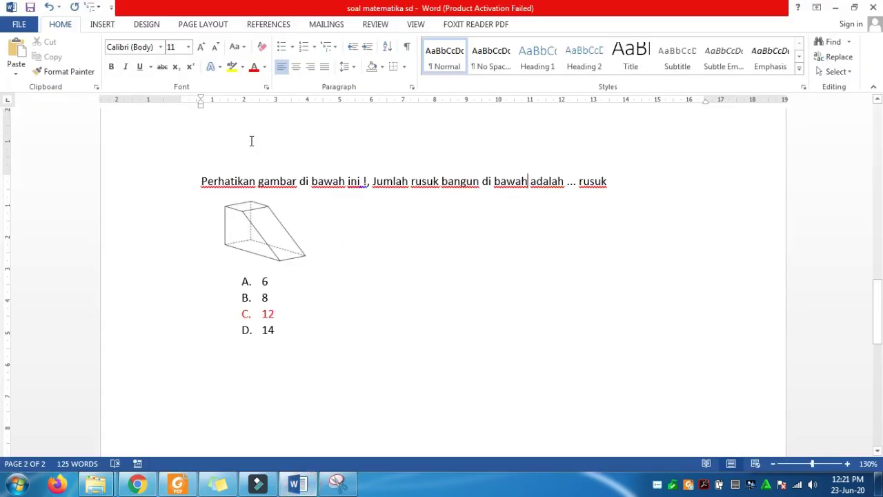
drag(201, 181, 669, 179)
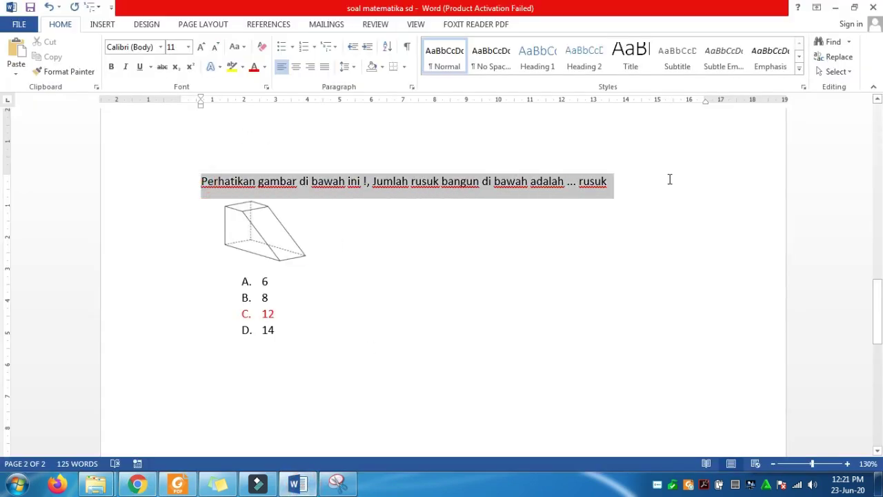
drag(610, 182, 606, 182)
right_click(598, 187)
click(629, 211)
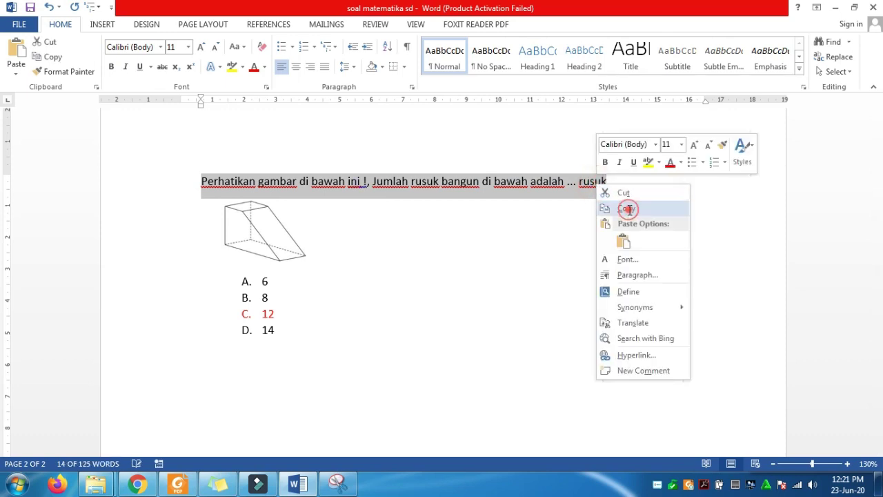
click(297, 483)
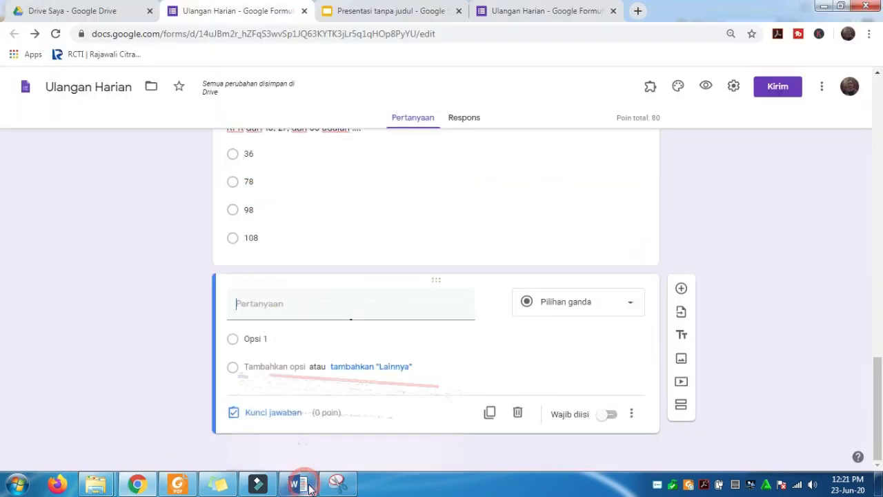
click(266, 305)
right_click(266, 306)
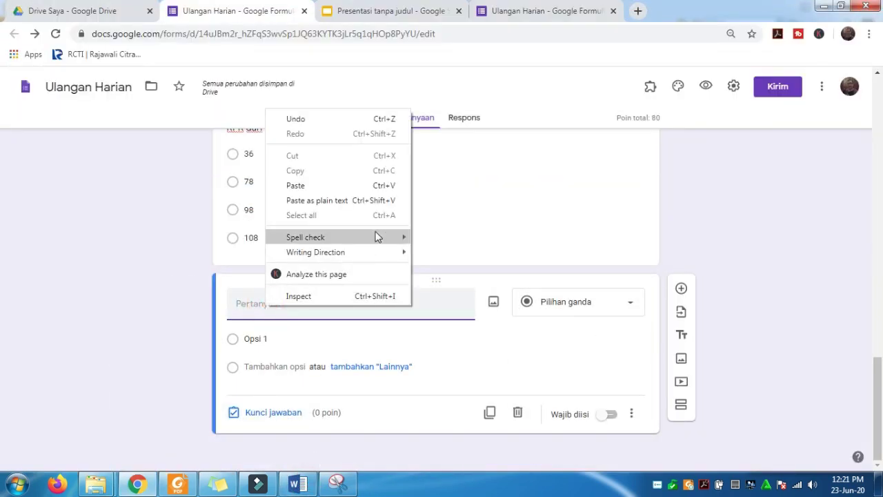
click(306, 187)
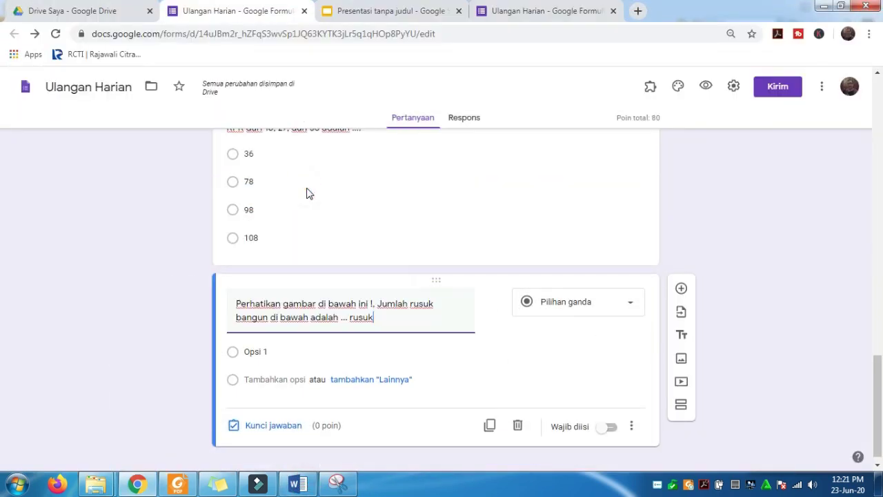
Insert the gambar1 JPEG from Local Disk (E:) as the picture of the "Perhatikan gambar di bawah ini" question
mouse_move(497, 339)
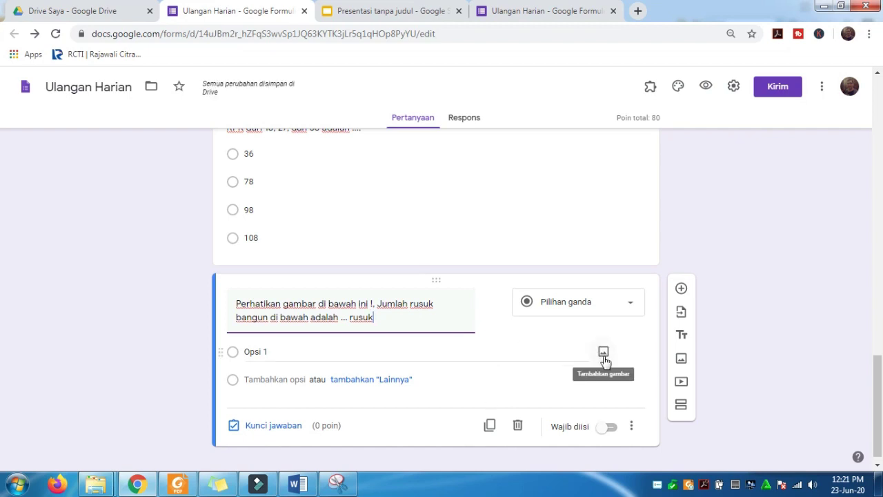
mouse_move(483, 307)
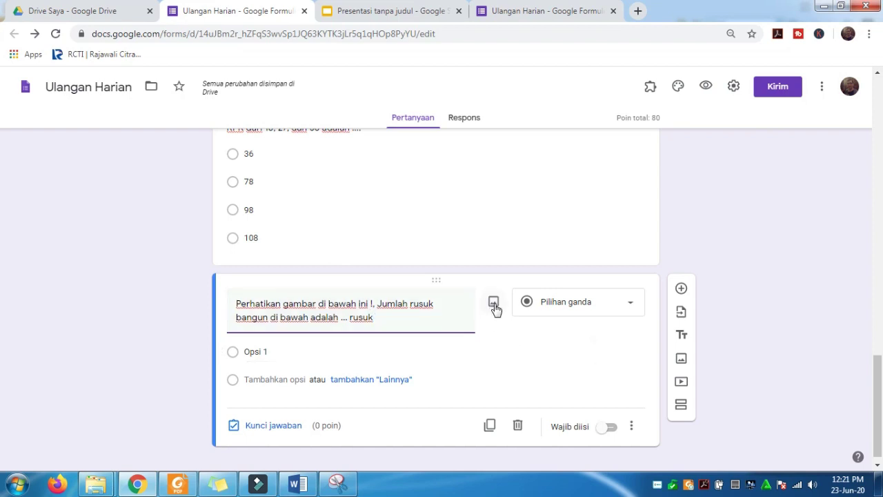
click(494, 305)
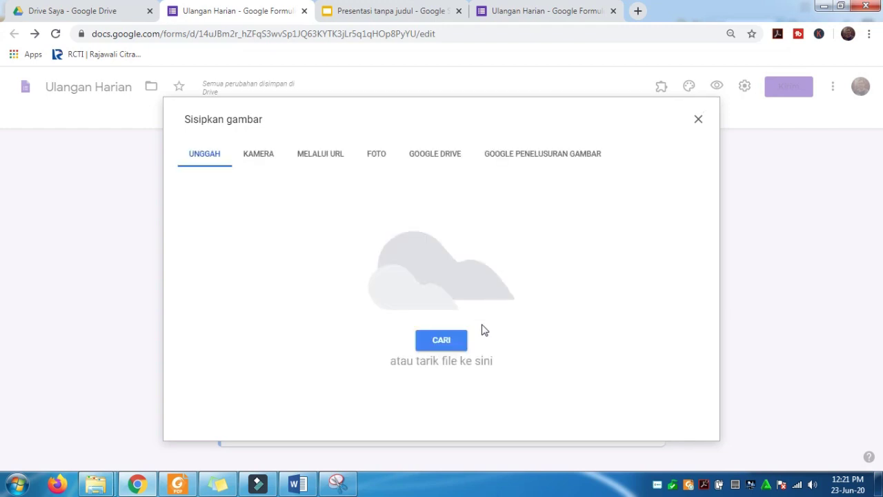
click(456, 348)
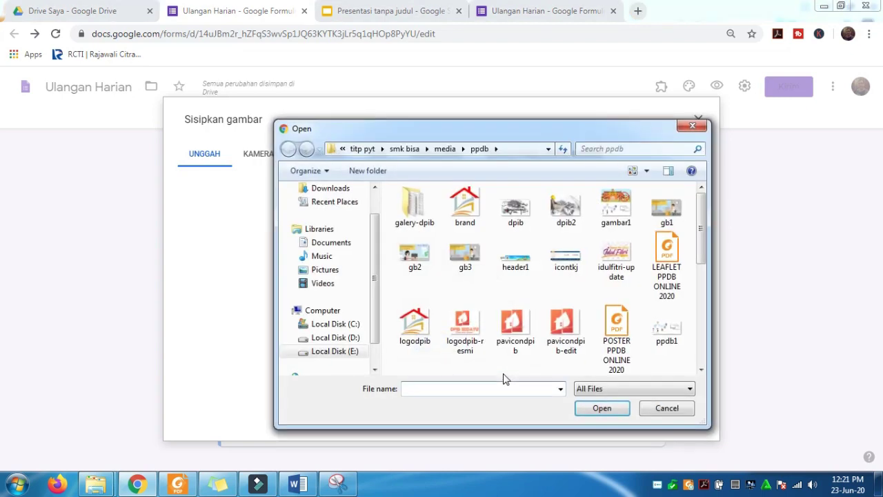
click(345, 353)
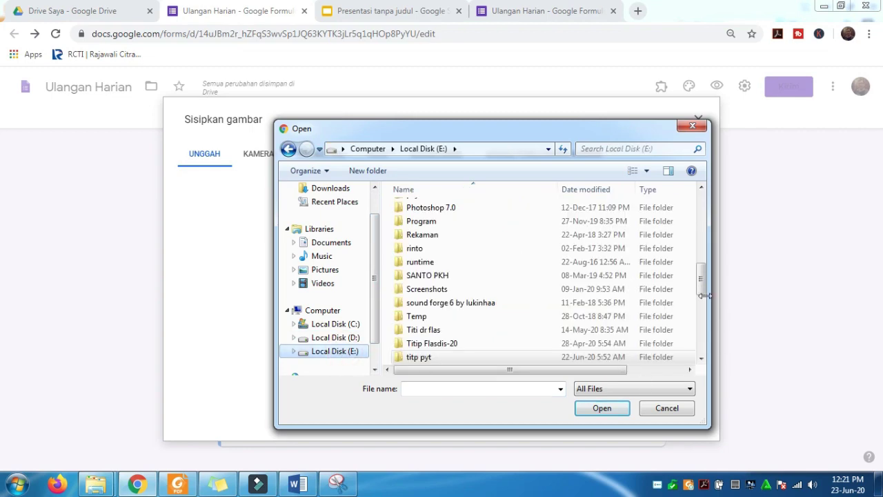
drag(698, 272, 702, 319)
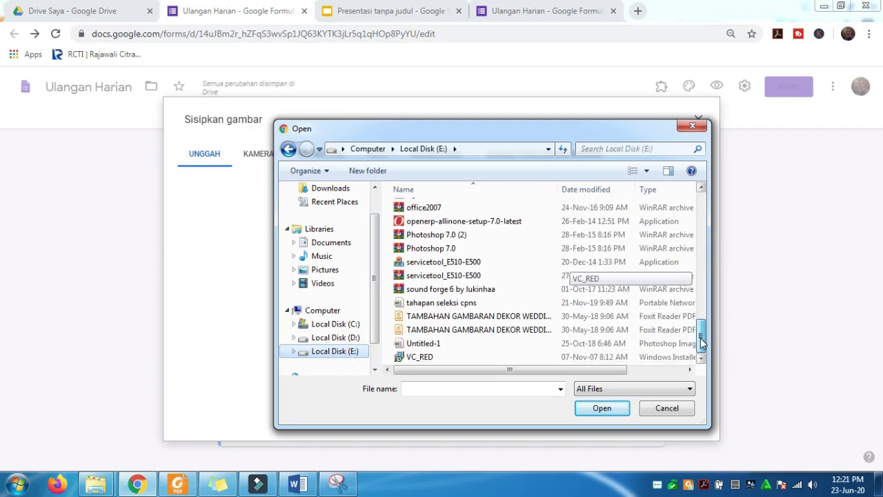
click(465, 263)
key(g)
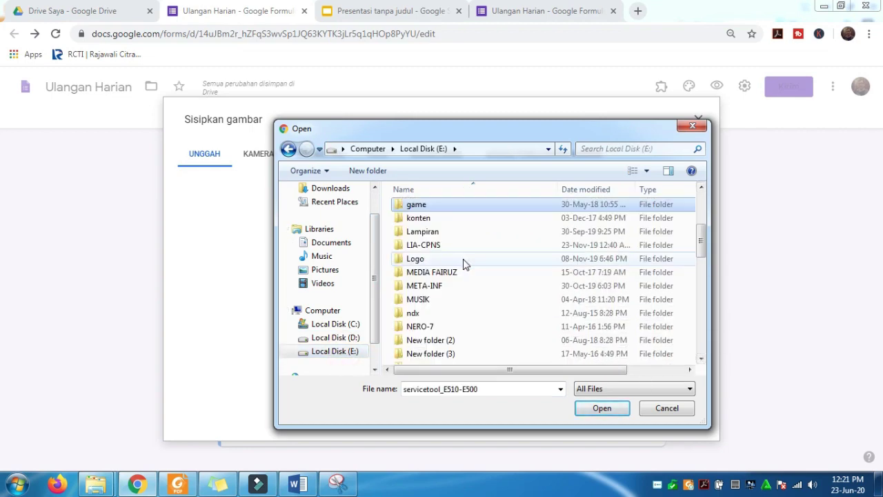
text(ambar1)
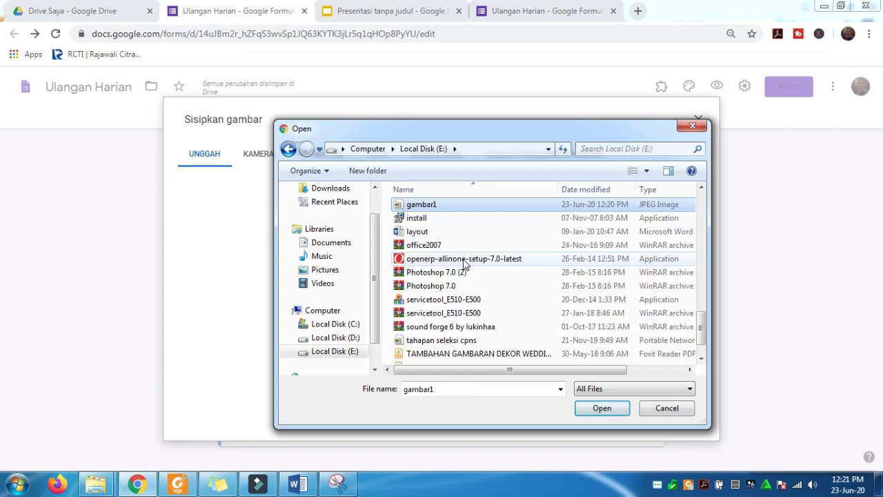
click(438, 200)
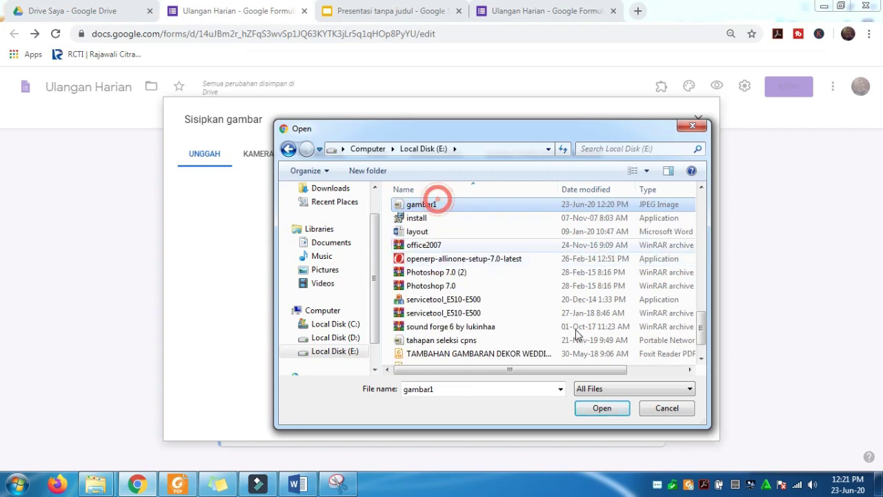
click(603, 409)
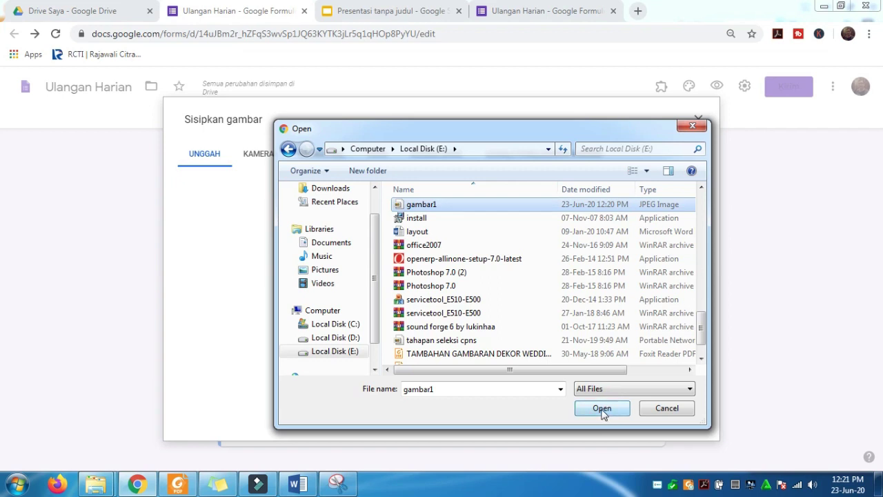
click(602, 409)
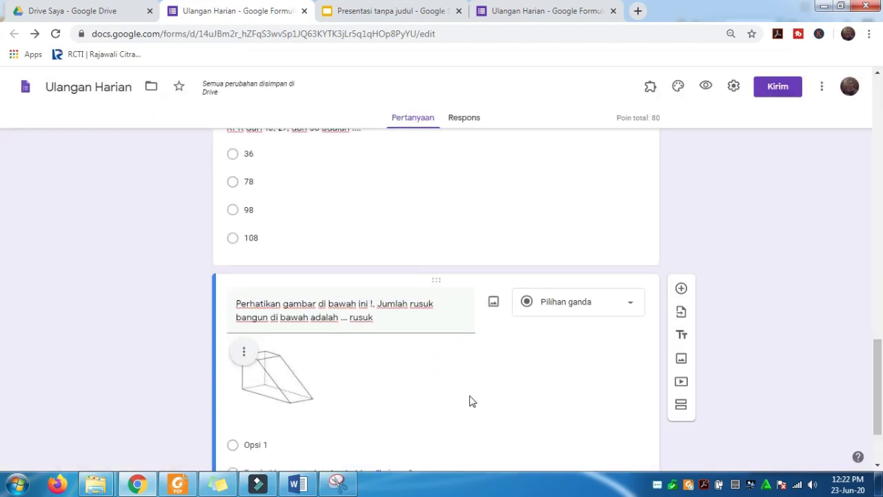
Centre the picture under the question text, and restore its left alignment
scroll(469, 402, down, 2)
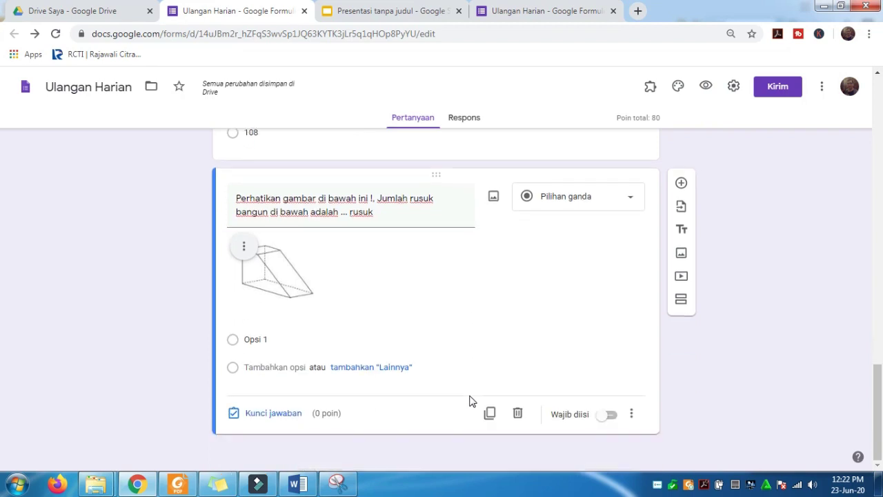
click(245, 248)
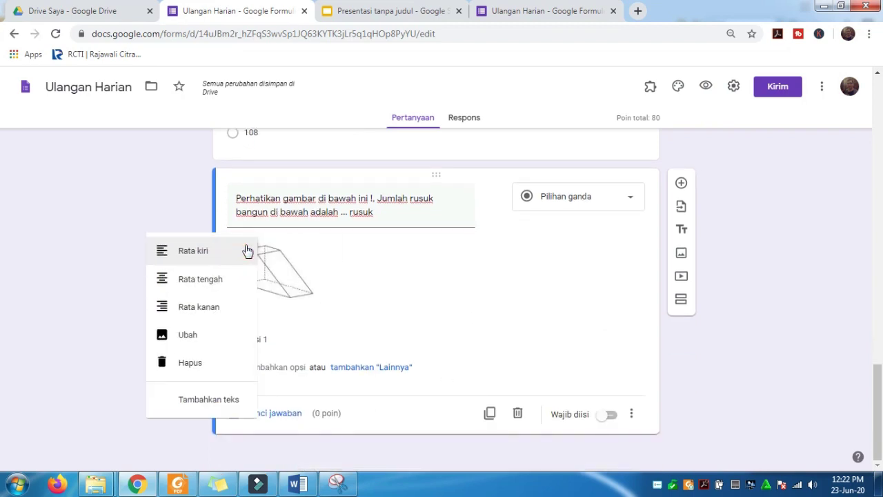
click(218, 284)
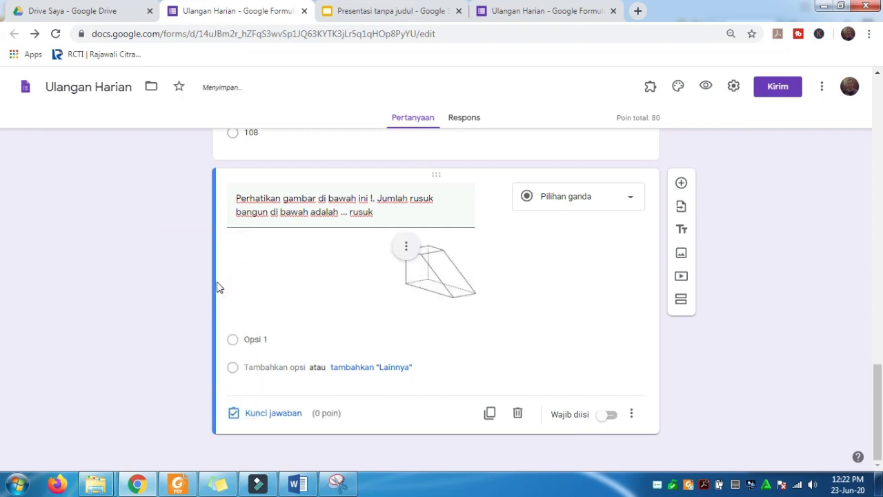
click(407, 247)
click(347, 254)
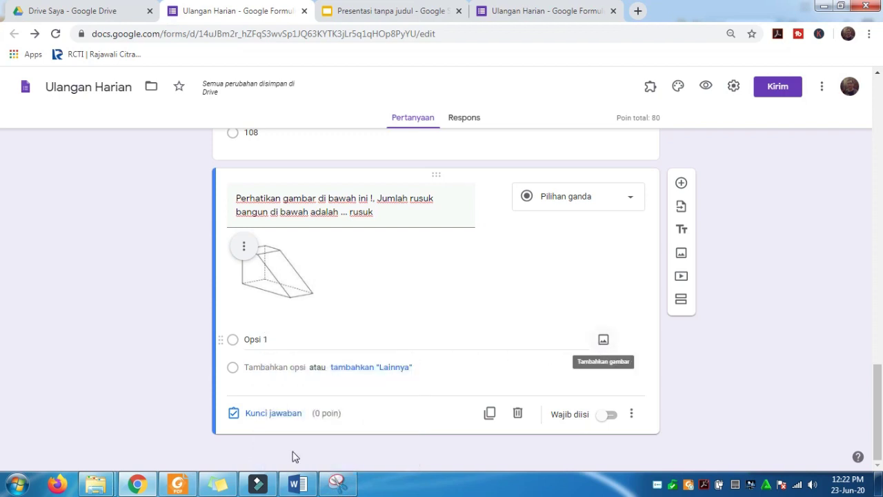
Switch to Word, remove the A–D lettering from the answer options 6, 8, 12 and 14, and copy them
click(297, 483)
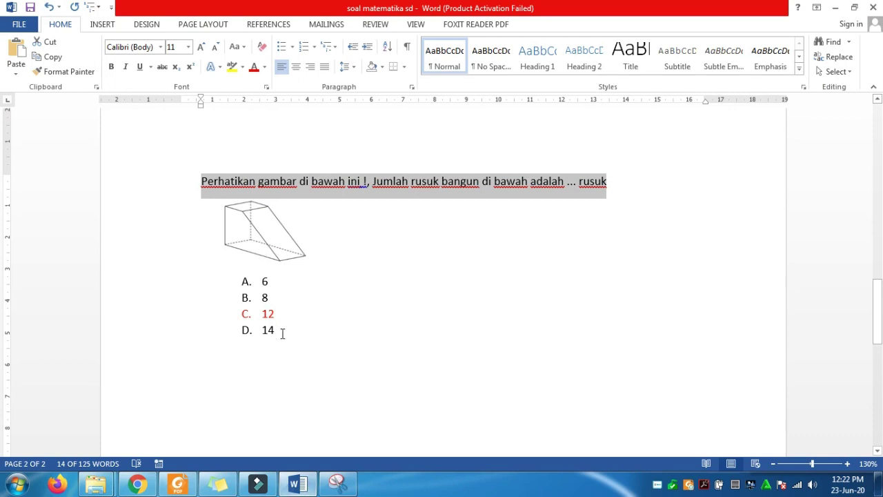
drag(282, 332, 221, 286)
click(327, 338)
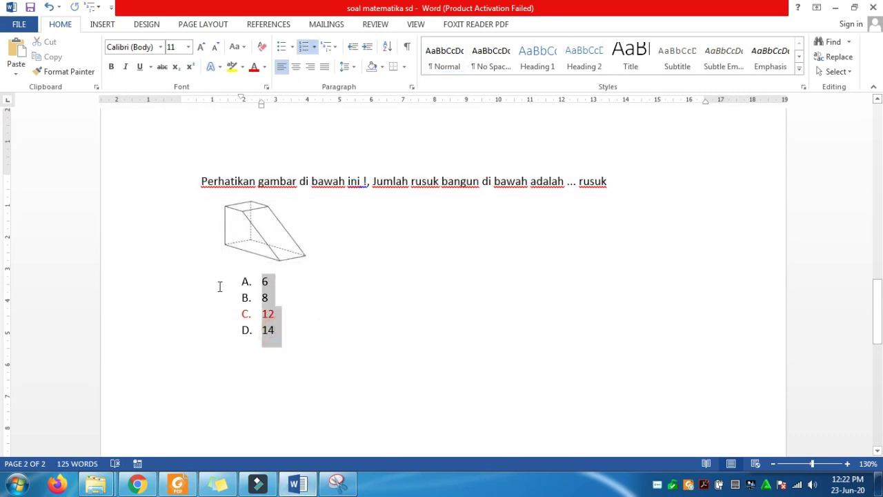
click(315, 50)
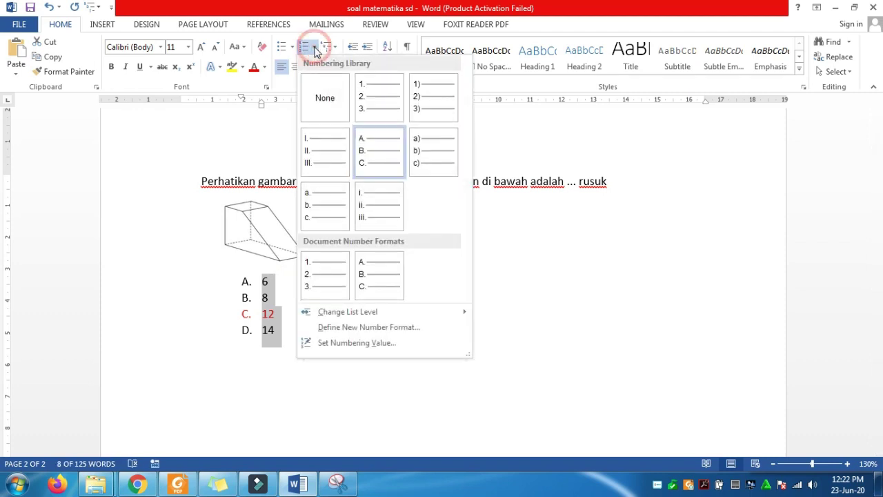
click(322, 96)
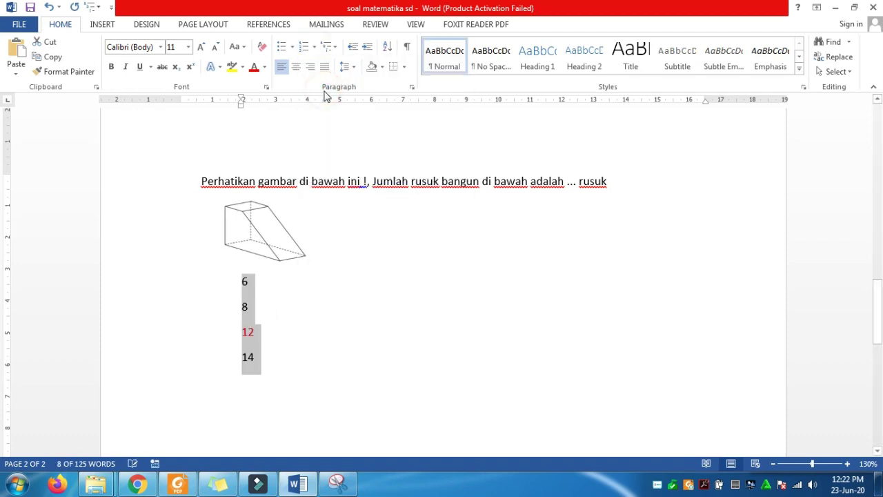
right_click(249, 331)
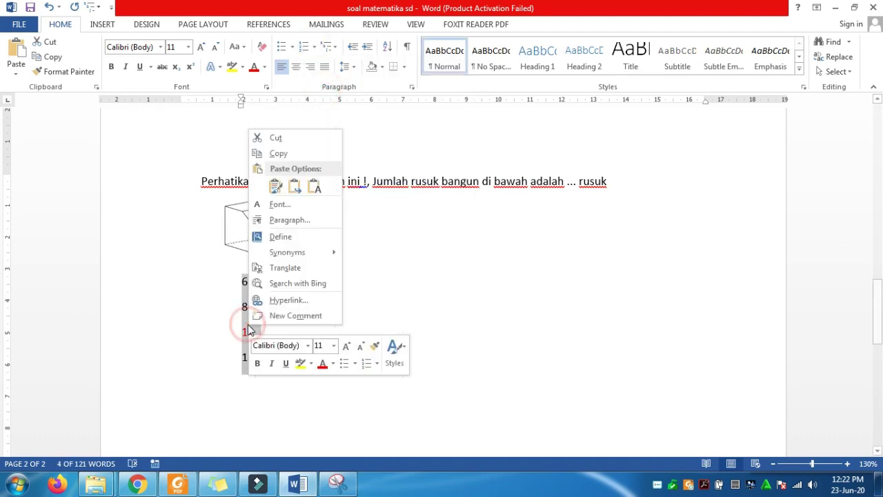
click(278, 154)
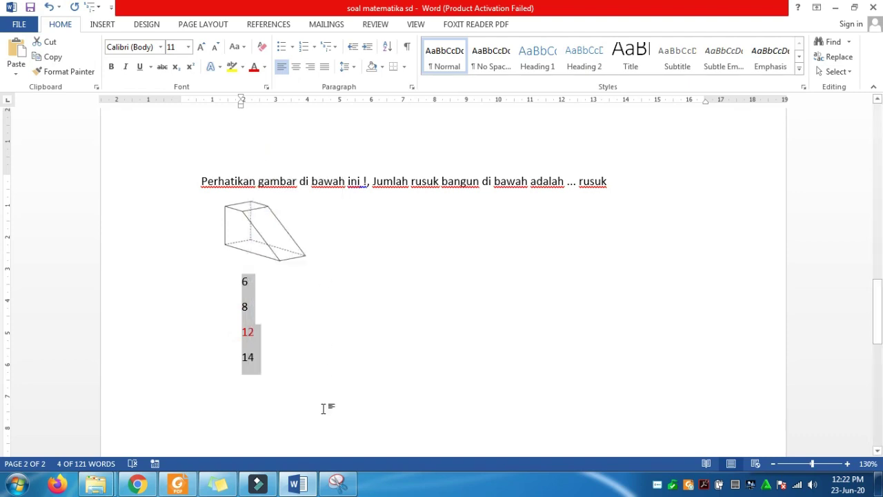
Return to the form and paste the copied answers 6, 8, 12 and 14 as the picture question's options
click(303, 483)
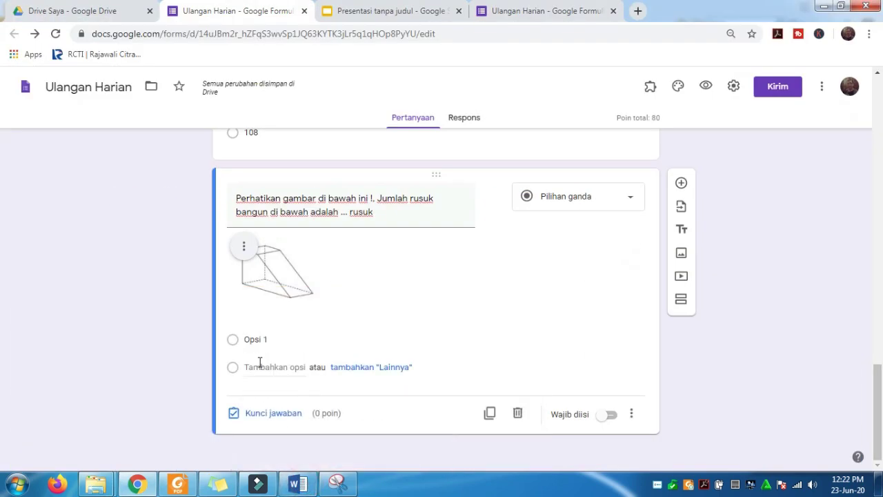
click(252, 338)
right_click(260, 340)
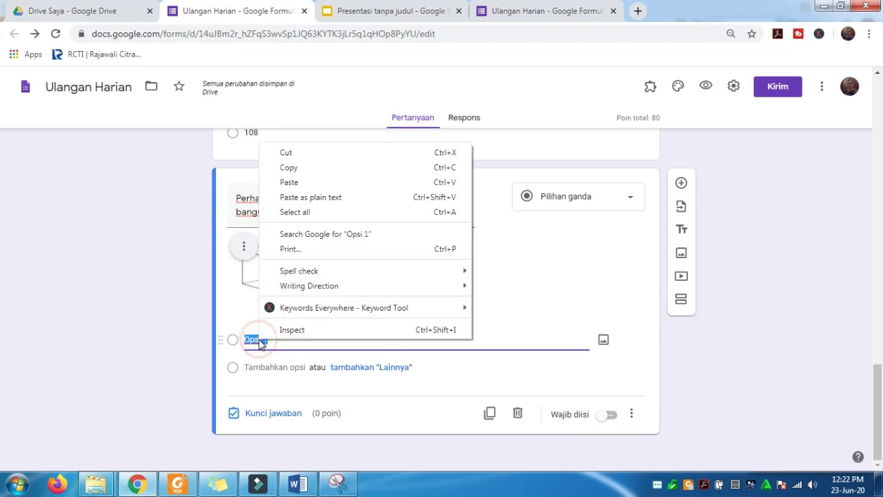
click(289, 182)
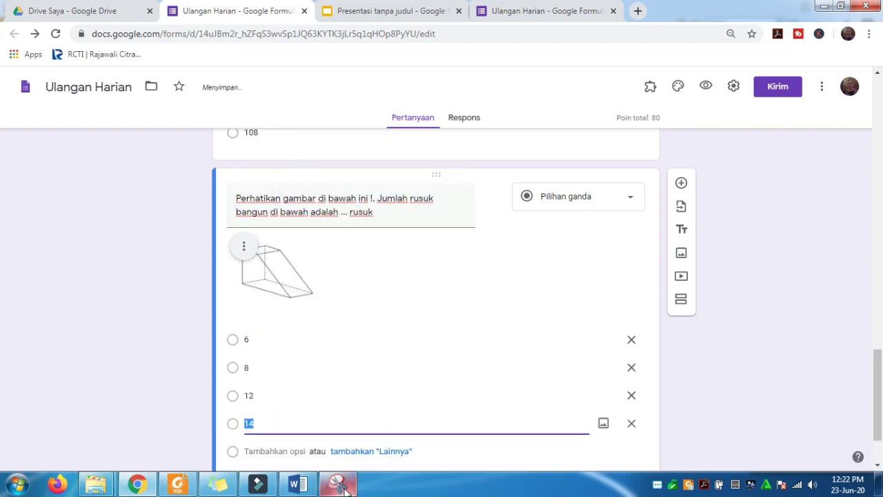
Check the red-marked answer in Word, and set 12 as the correct answer in the picture question's answer key
click(298, 485)
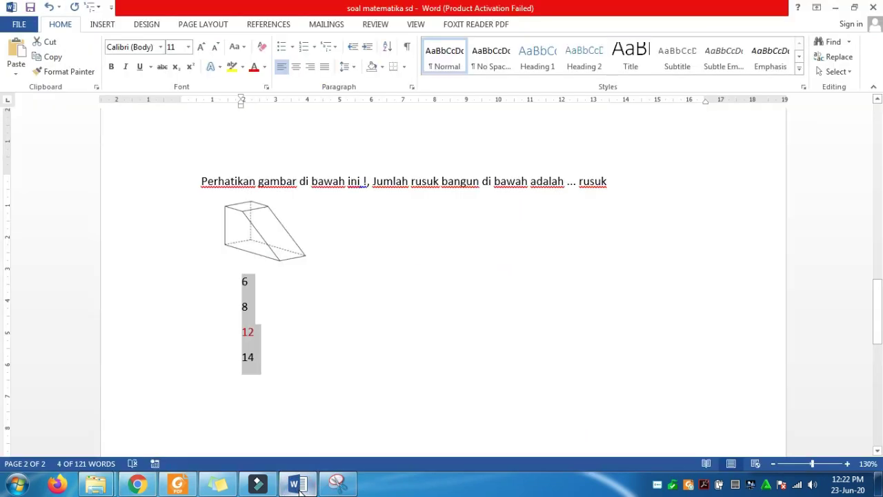
click(297, 485)
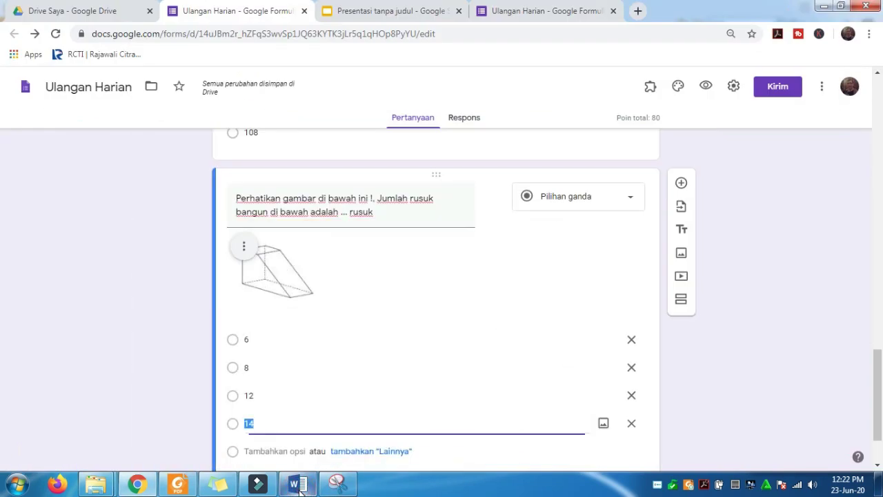
scroll(280, 422, down, 1)
click(275, 418)
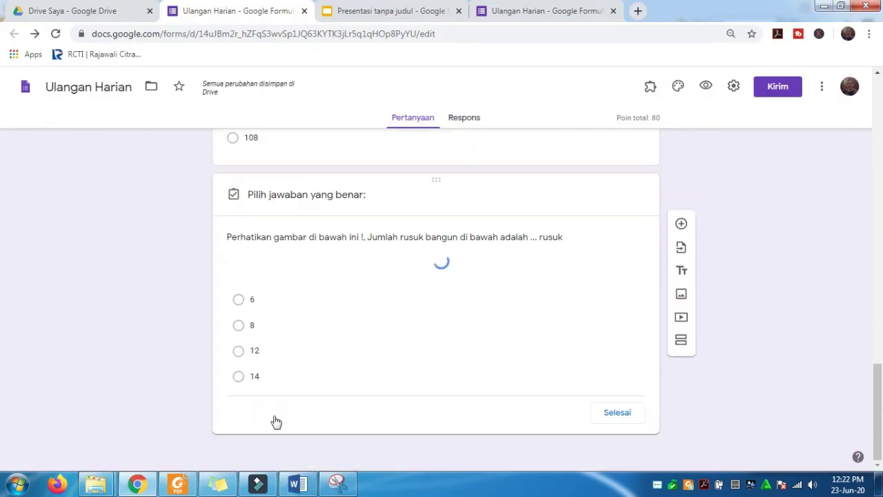
click(237, 407)
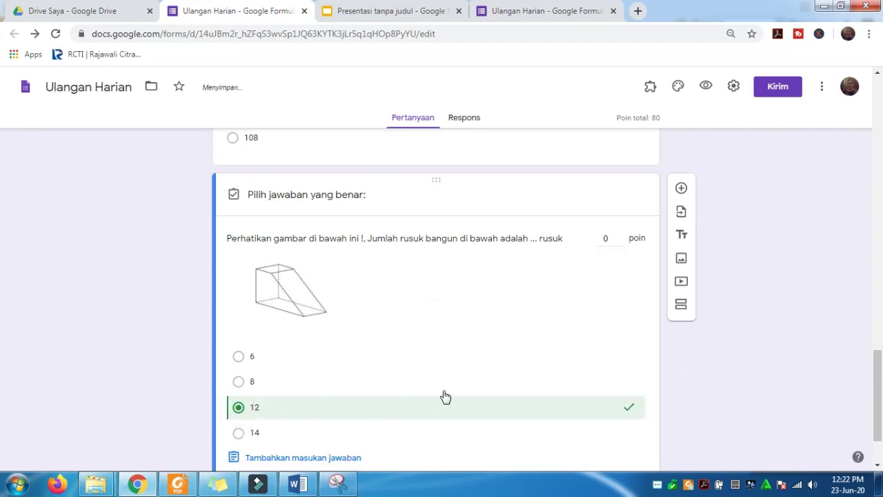
scroll(442, 396, down, 1)
click(617, 413)
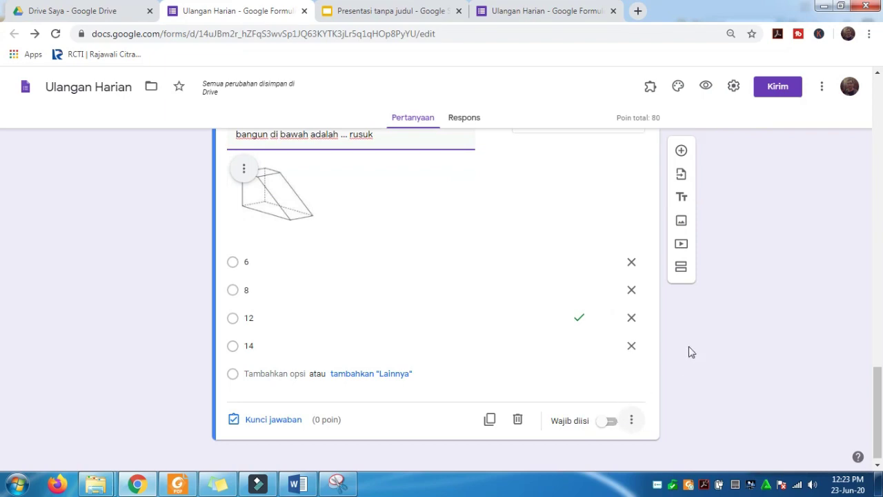
scroll(703, 359, up, 12)
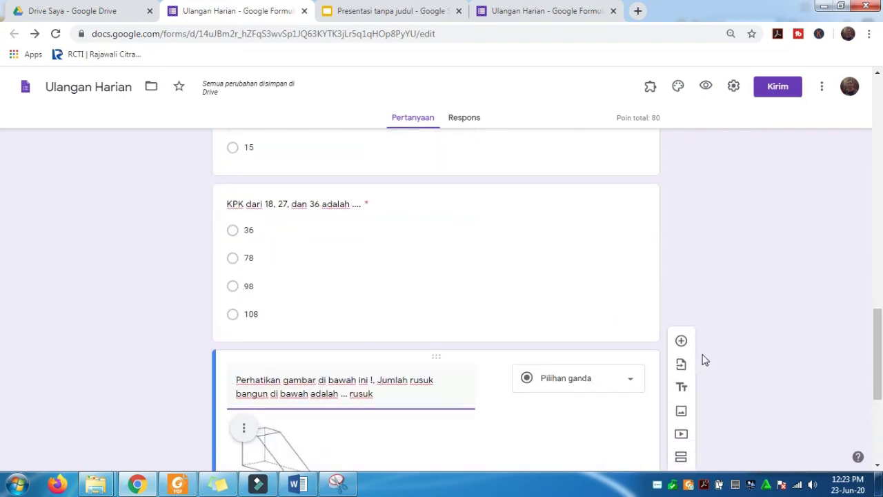
scroll(703, 359, up, 8)
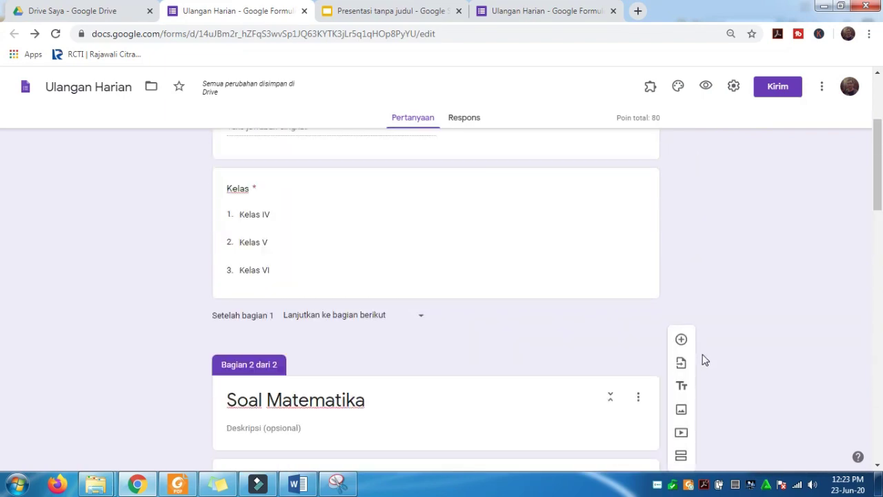
scroll(703, 360, down, 15)
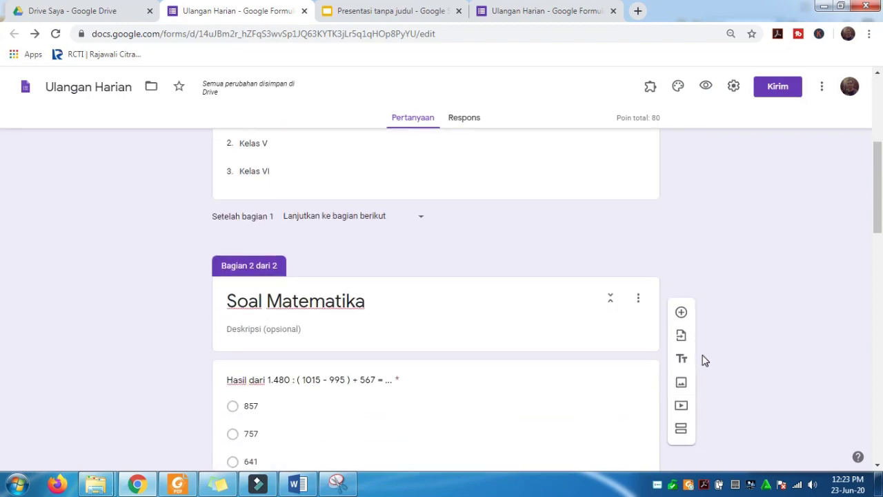
scroll(703, 368, down, 6)
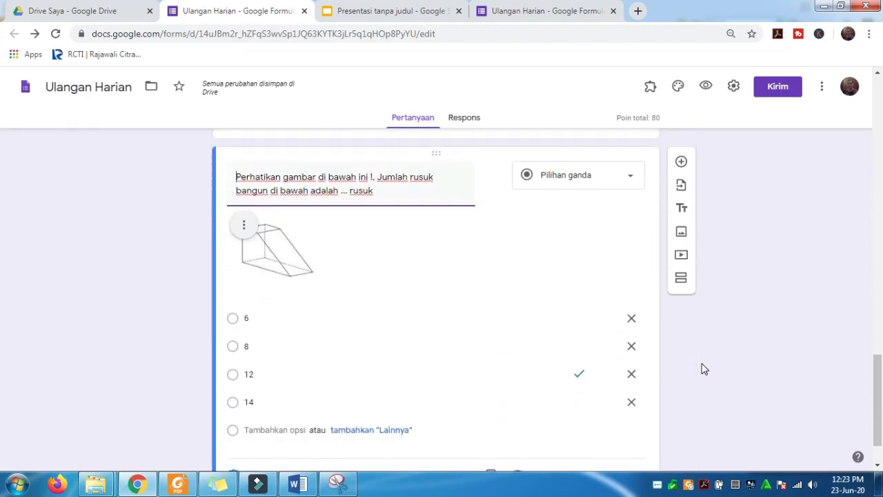
scroll(704, 370, up, 10)
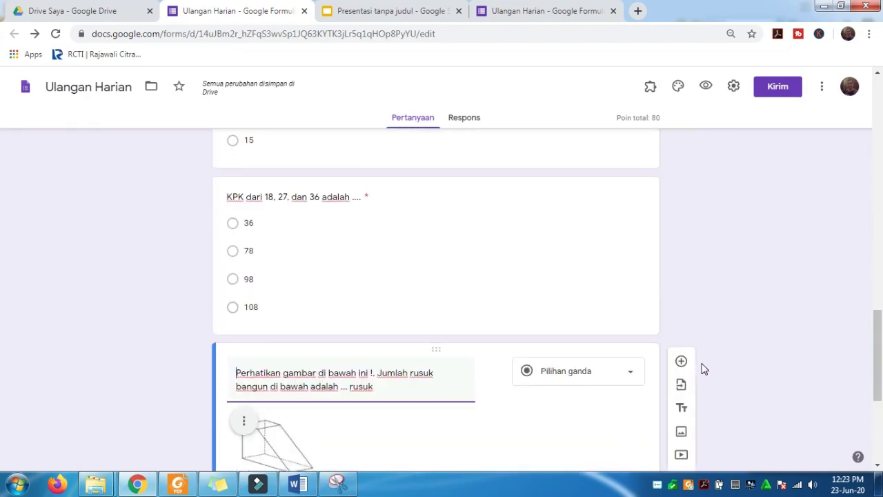
scroll(704, 369, up, 4)
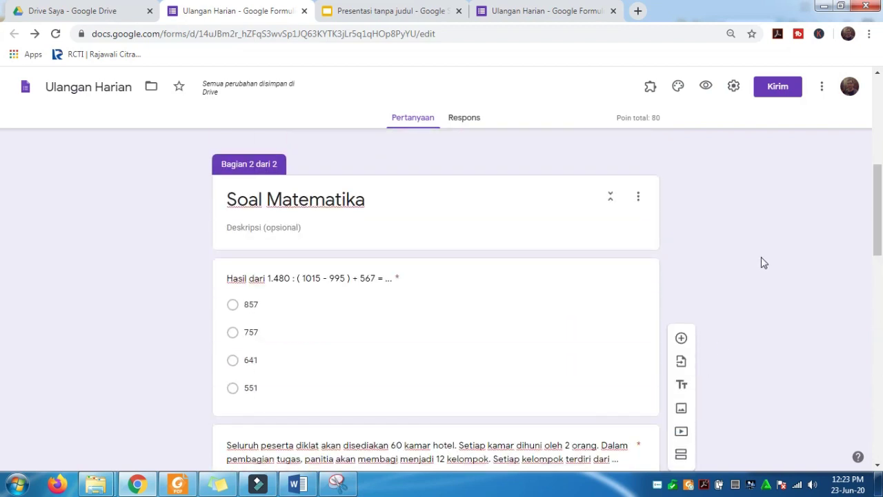
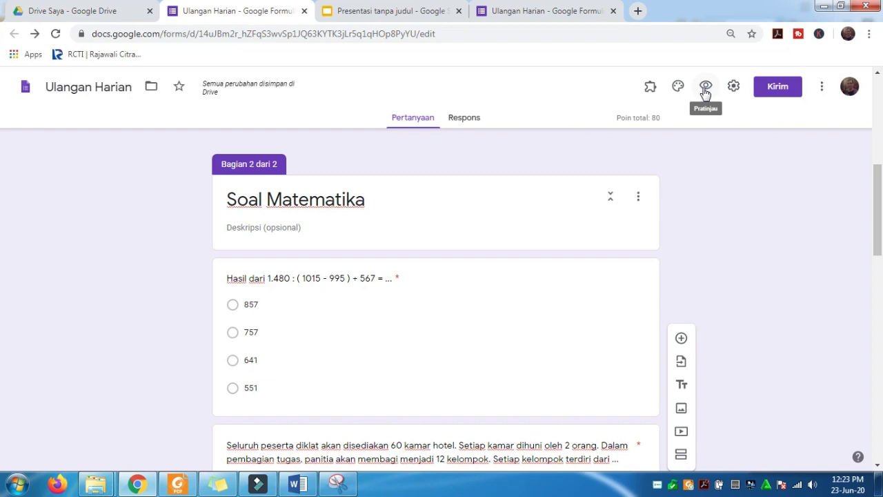
Open a preview of the form and try to continue with the required identity fields left empty
click(705, 91)
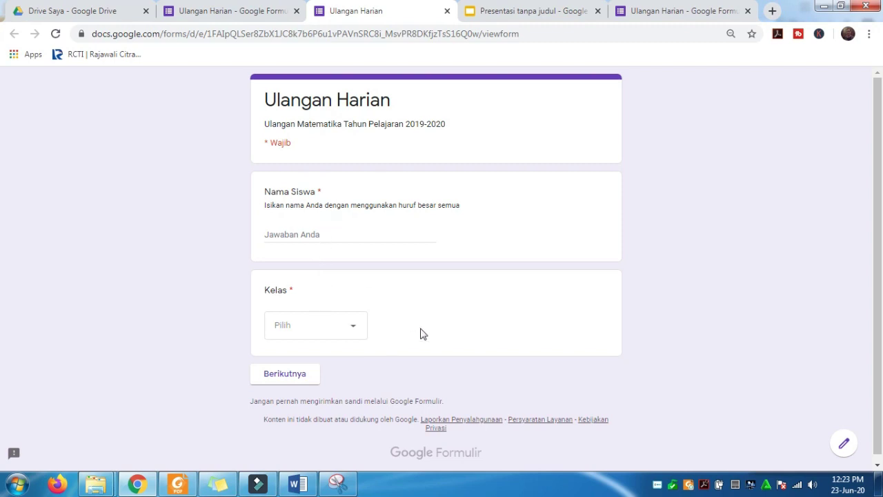
scroll(419, 335, down, 1)
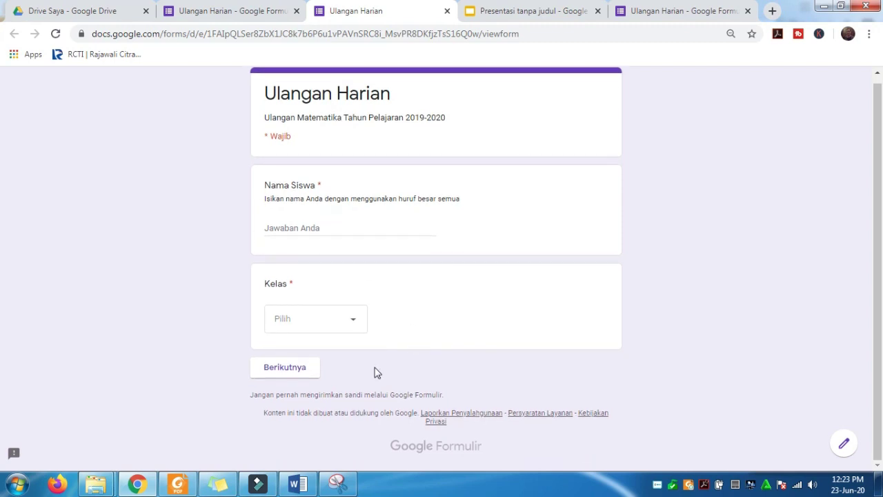
click(299, 373)
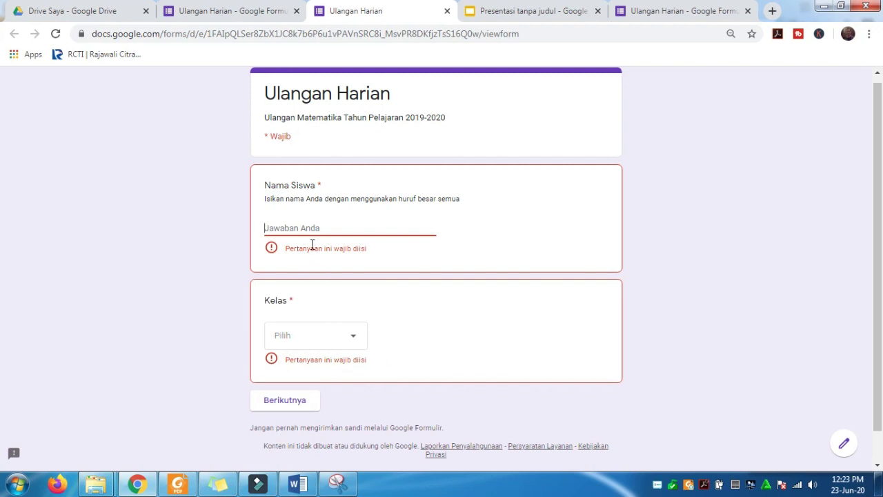
Enter the student's name in capitals in the preview, choose Kelas VI, and continue to the Soal Matematika section
click(307, 224)
text(Na)
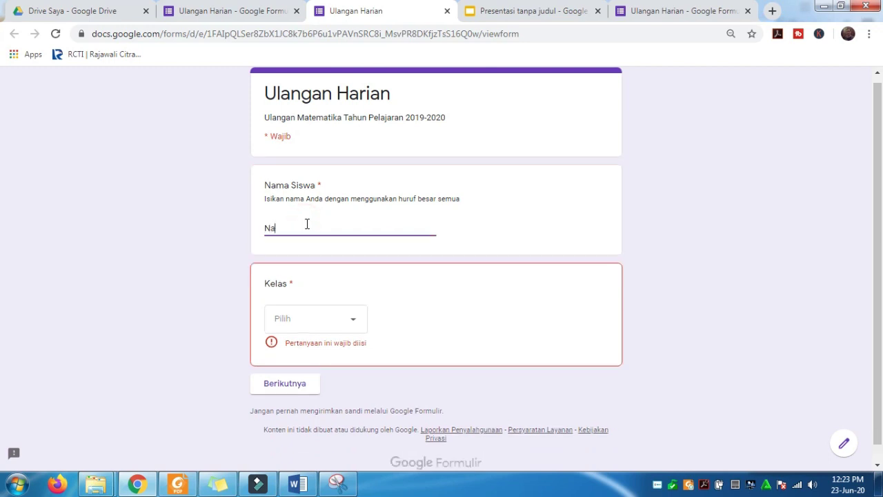
key(BackSpace)
key(BackSpace)
text(SA)
click(354, 323)
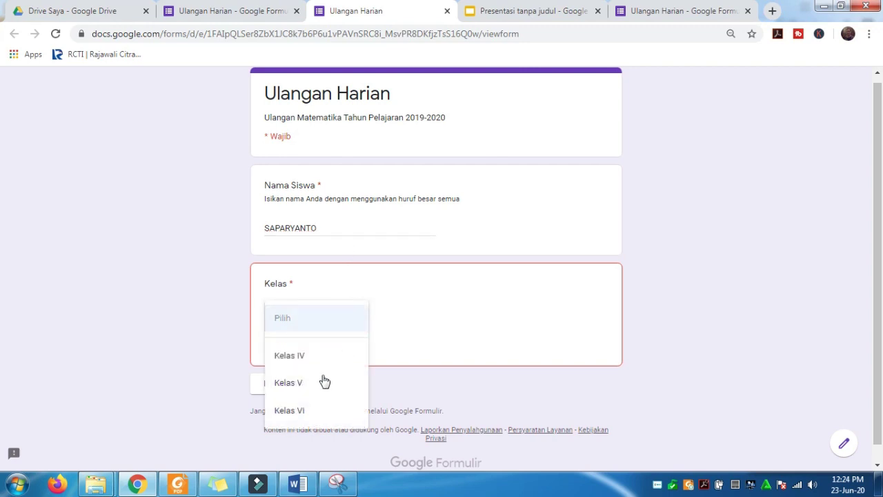
click(302, 414)
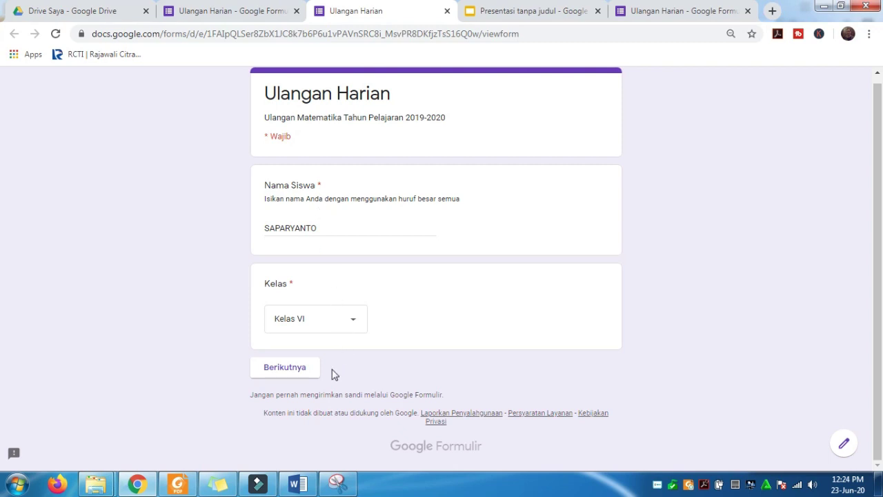
click(287, 369)
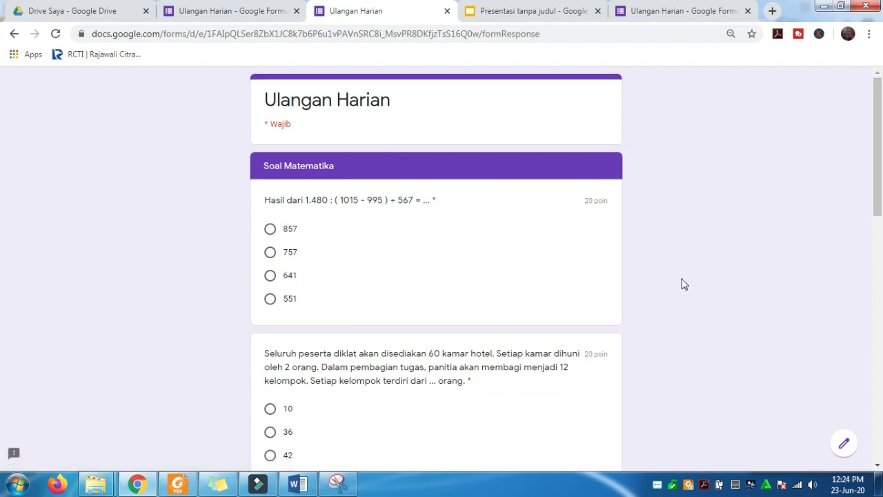
Review the math questions in the preview and check the points assigned to each, including the picture question
scroll(684, 284, down, 3)
scroll(683, 285, down, 7)
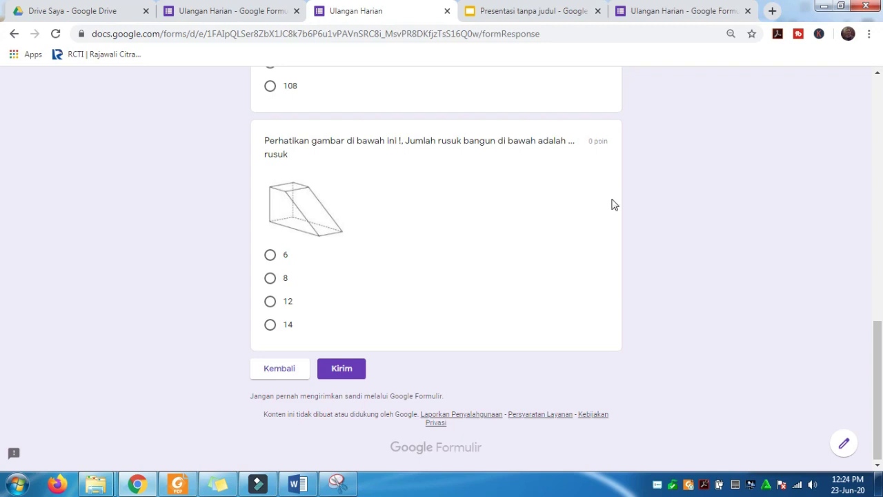
scroll(614, 204, up, 3)
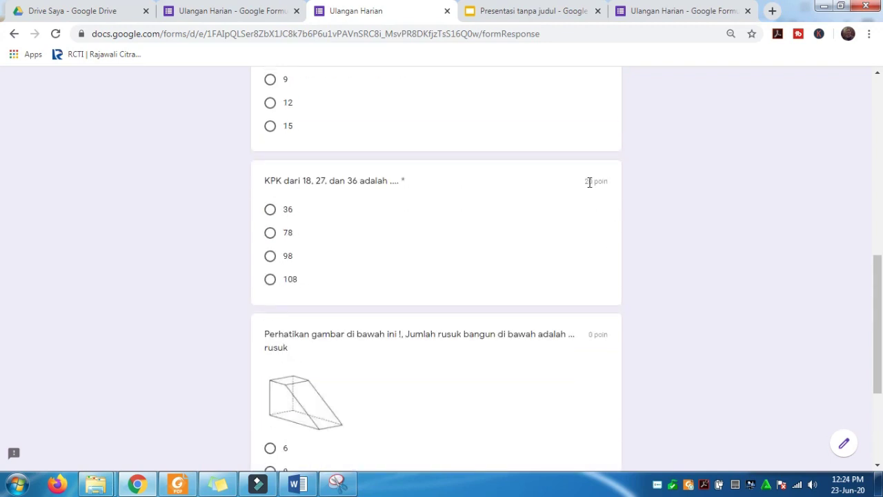
scroll(590, 182, down, 3)
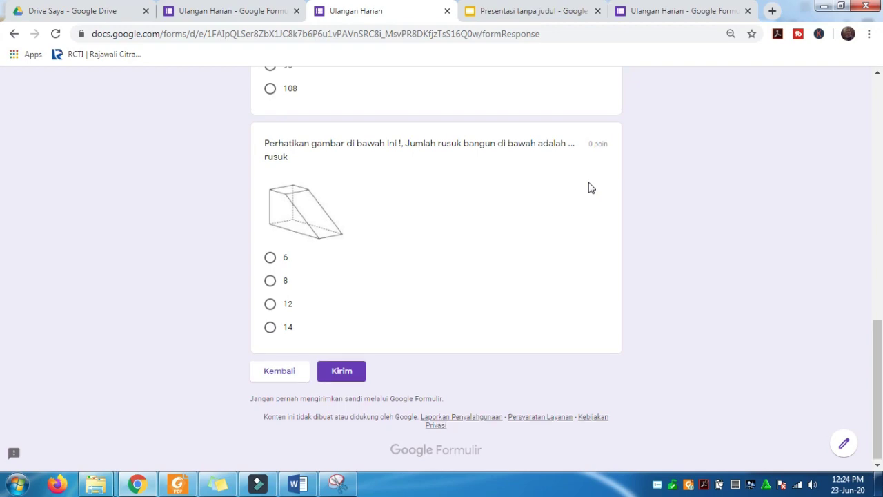
scroll(589, 185, up, 4)
Return to the form editor and set the picture question's score to 20 points in its answer key
click(210, 15)
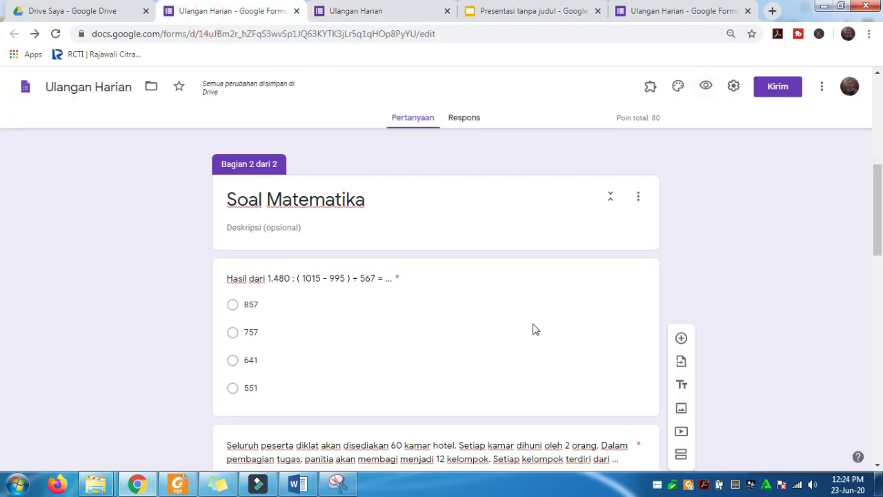
scroll(540, 329, down, 11)
scroll(542, 335, down, 3)
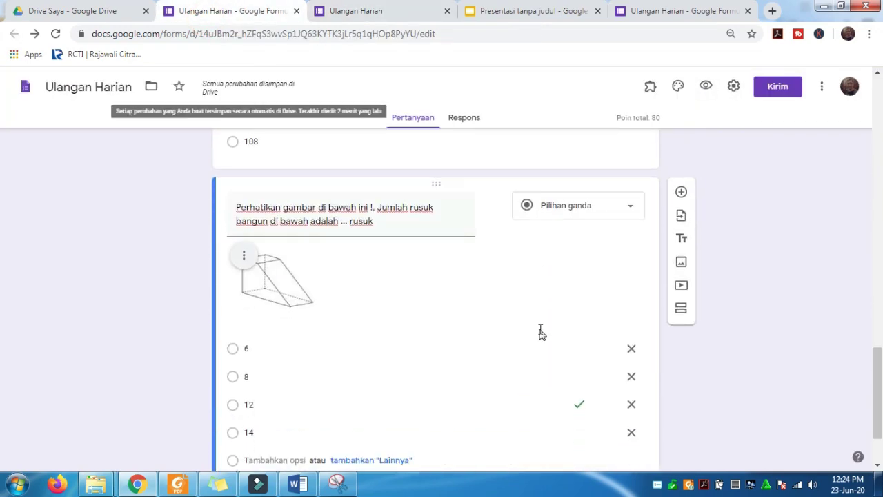
scroll(542, 334, up, 3)
scroll(541, 335, down, 3)
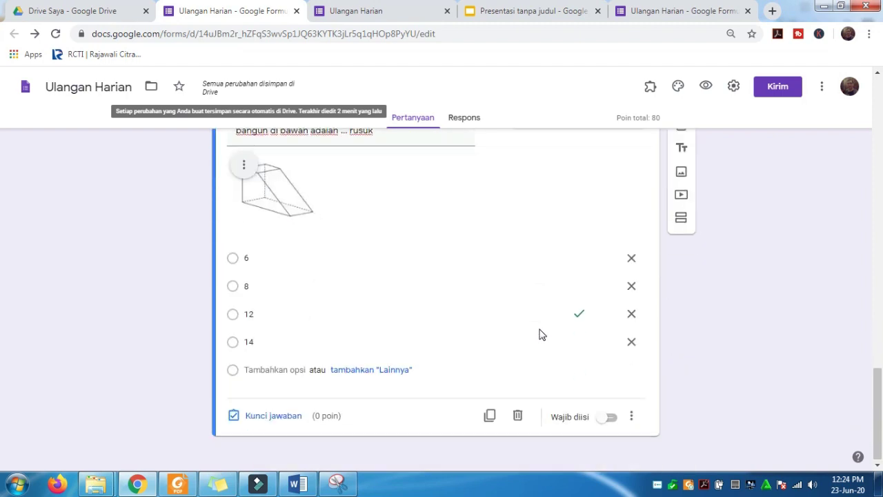
click(274, 413)
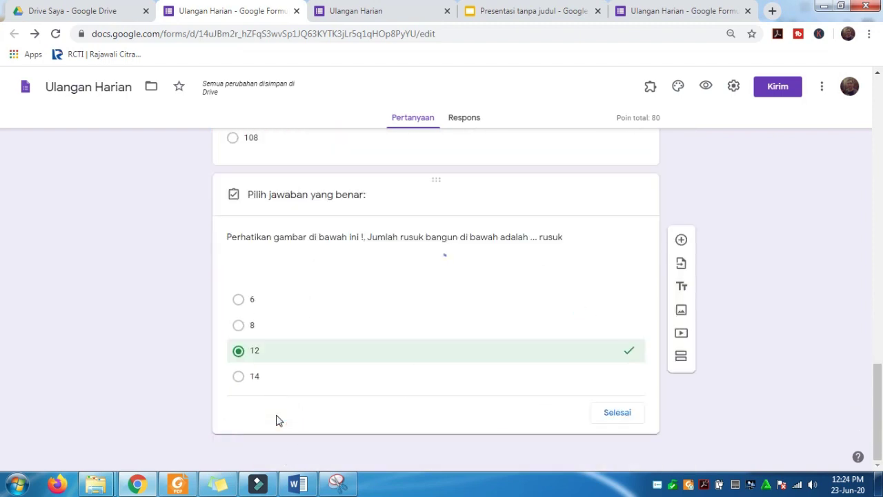
double_click(605, 239)
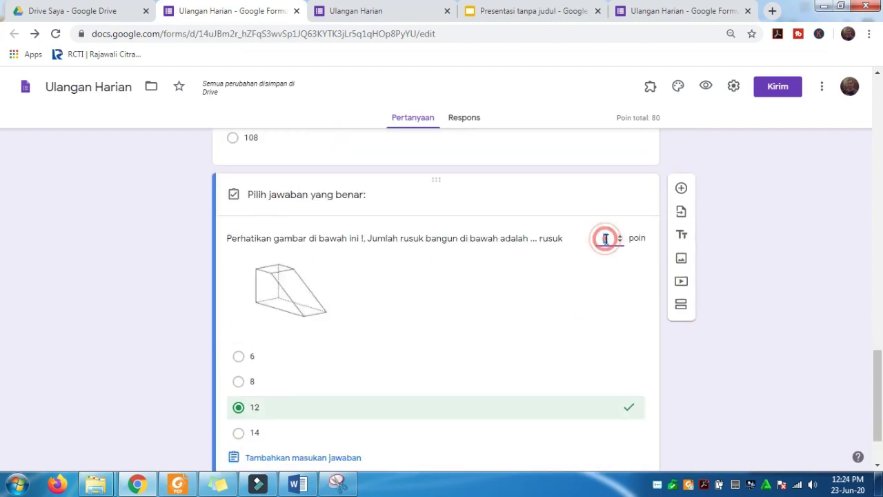
text(2)
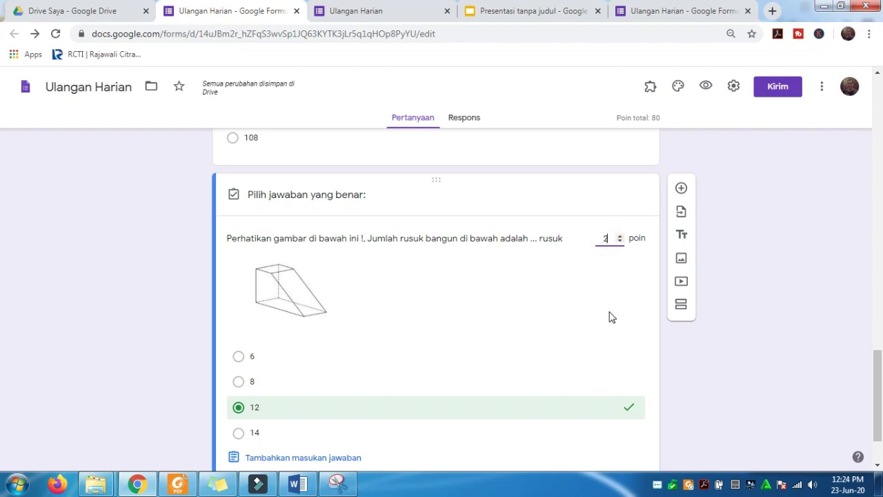
text(0)
click(750, 336)
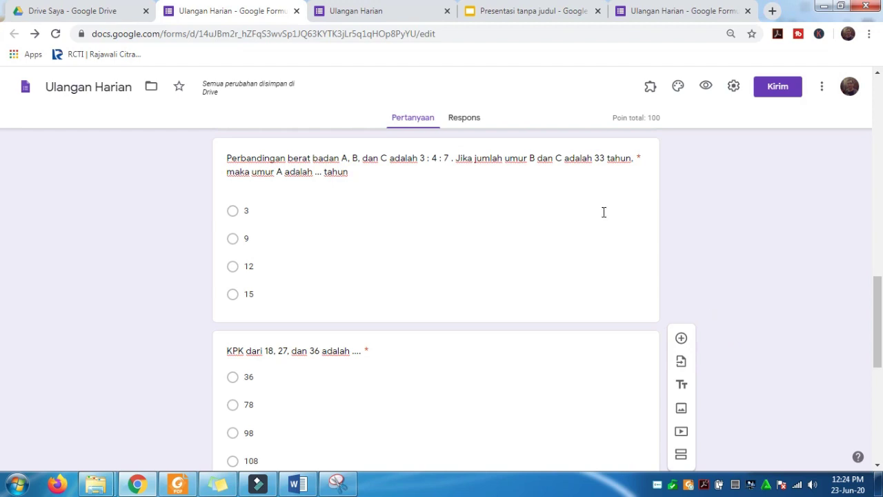
Close the outdated preview and open a fresh preview of the form
click(368, 13)
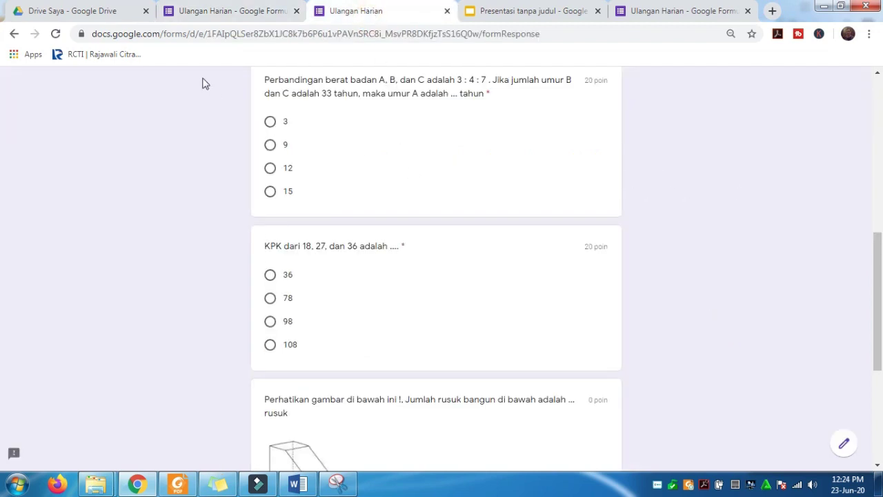
click(448, 11)
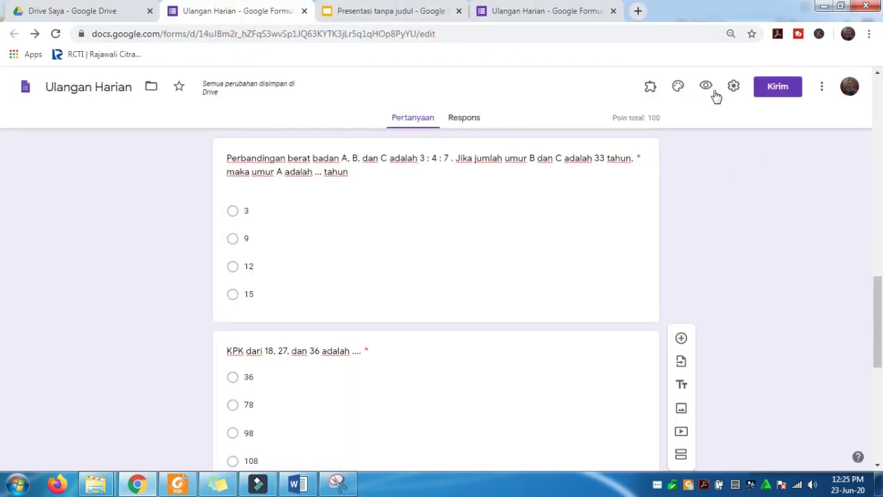
click(705, 88)
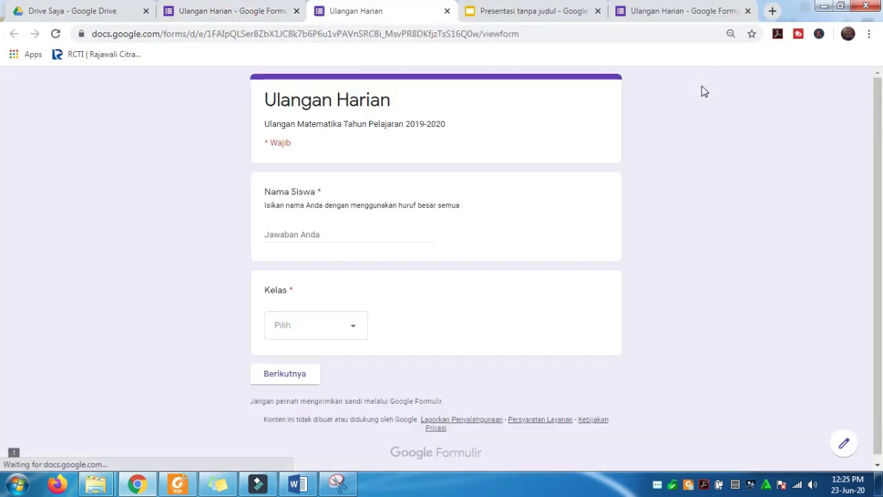
Fill in the student's name, select Kelas VI as the class, and continue to the math questions
click(324, 234)
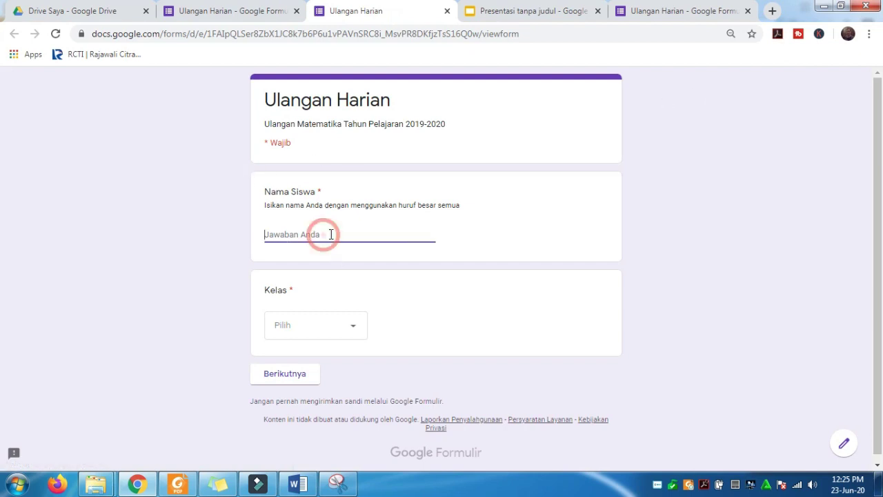
text(SAPARYANTO)
click(355, 330)
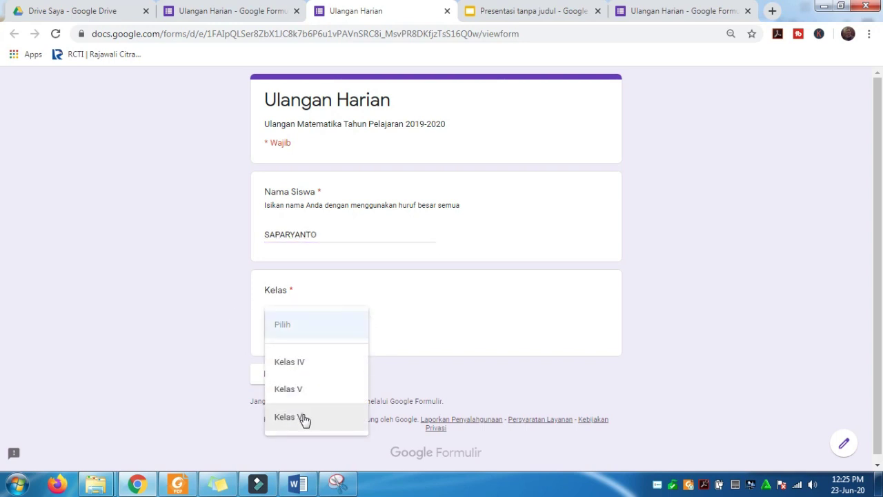
click(306, 418)
click(302, 385)
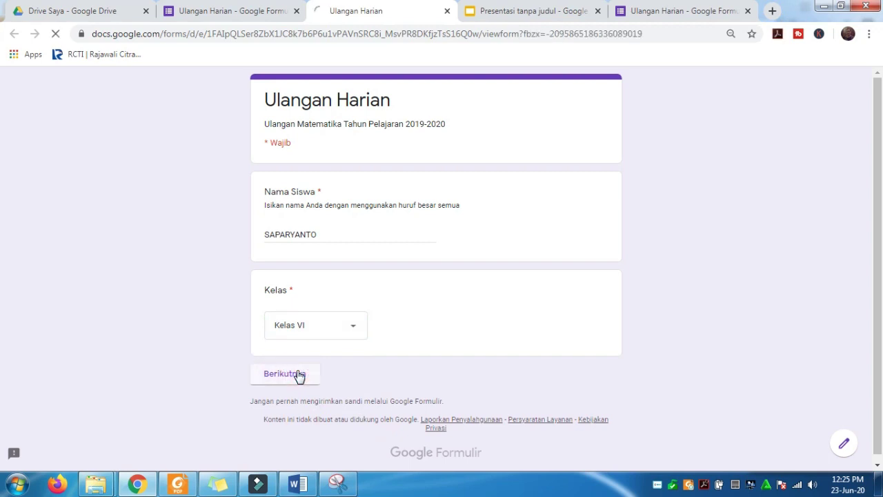
Check the points shown for every question in the fresh preview, from the first to the picture question
scroll(696, 275, down, 3)
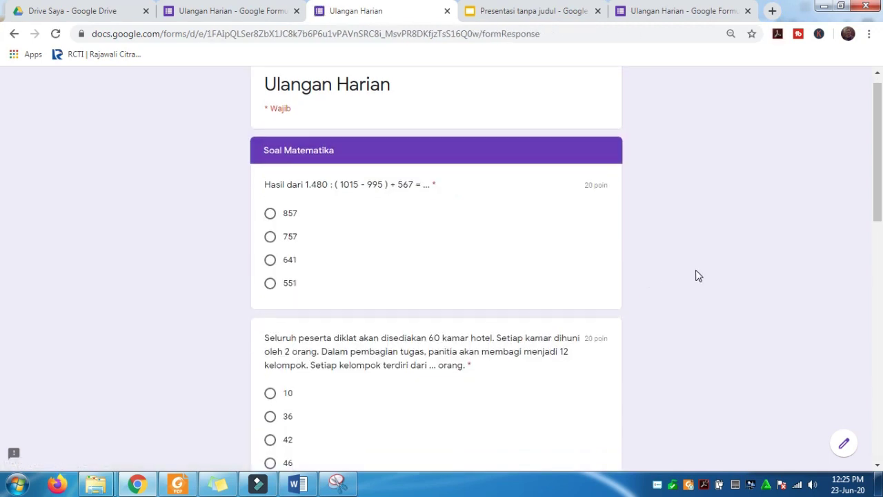
scroll(696, 276, down, 5)
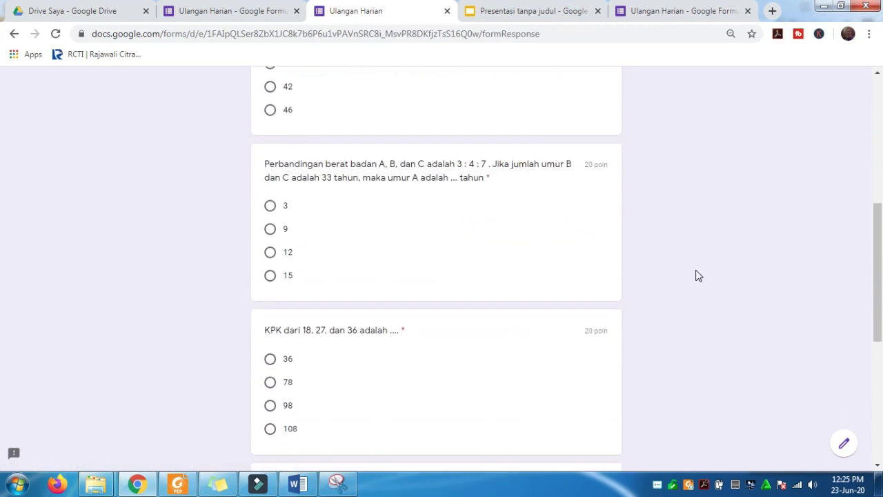
scroll(697, 276, down, 3)
scroll(696, 275, up, 9)
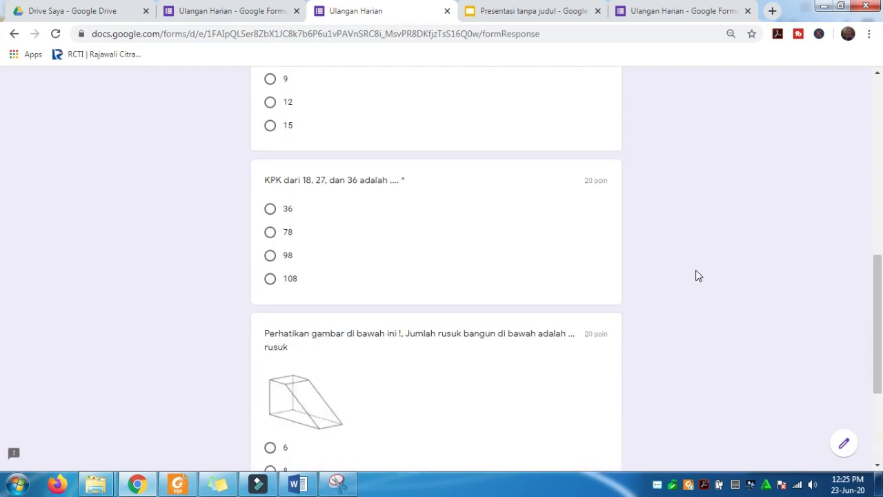
scroll(696, 275, up, 2)
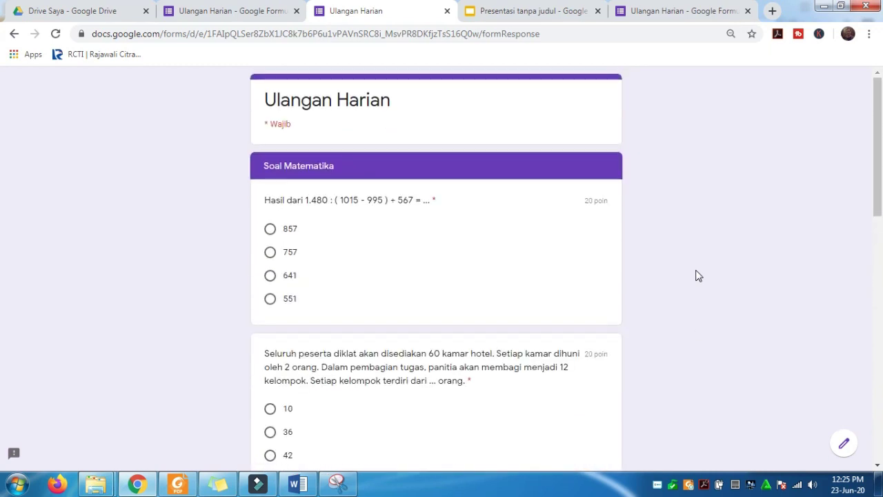
Answer the five math questions with 641, 10, 15, 108 and 12 in order, and submit the response
click(270, 276)
scroll(421, 282, down, 2)
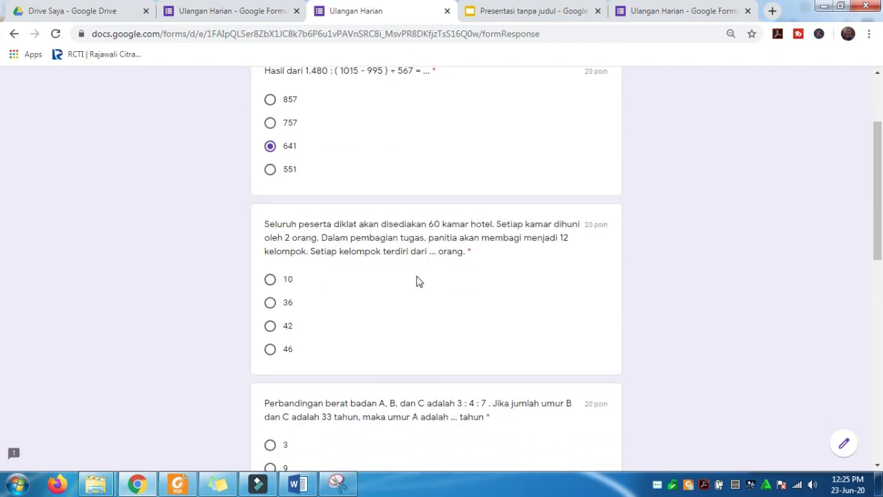
click(271, 280)
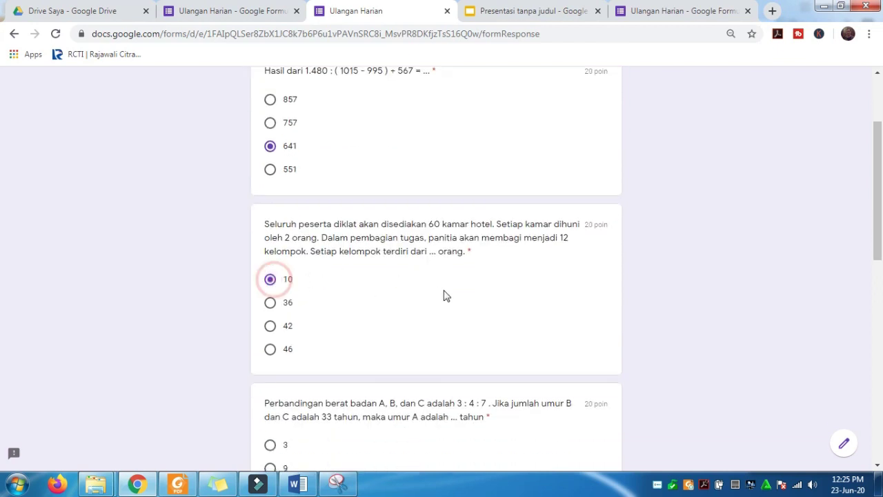
scroll(444, 296, down, 3)
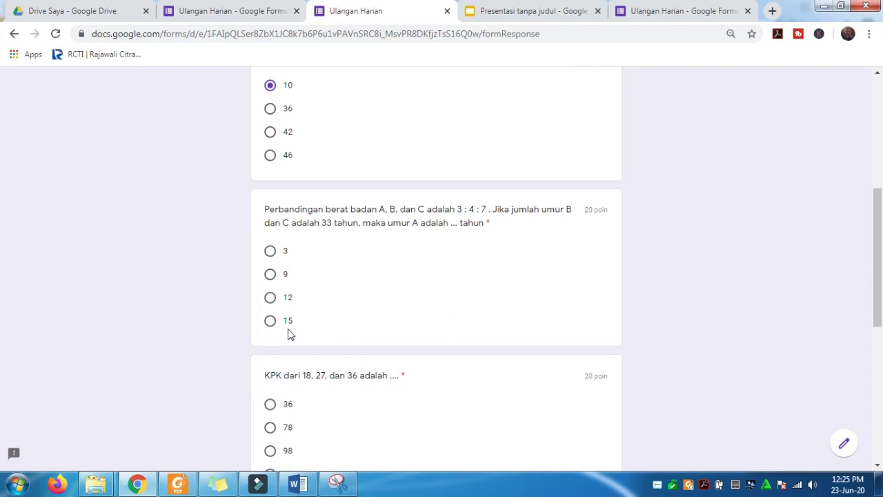
click(270, 321)
scroll(415, 311, down, 3)
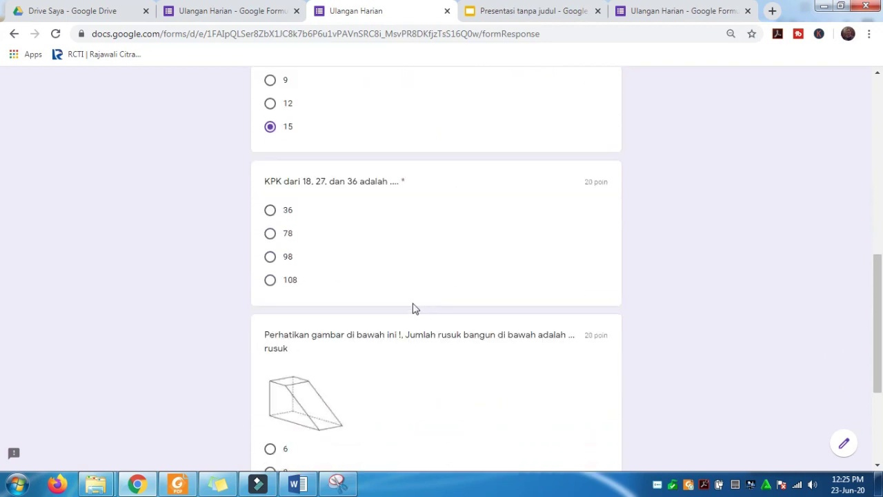
click(270, 279)
scroll(407, 273, down, 3)
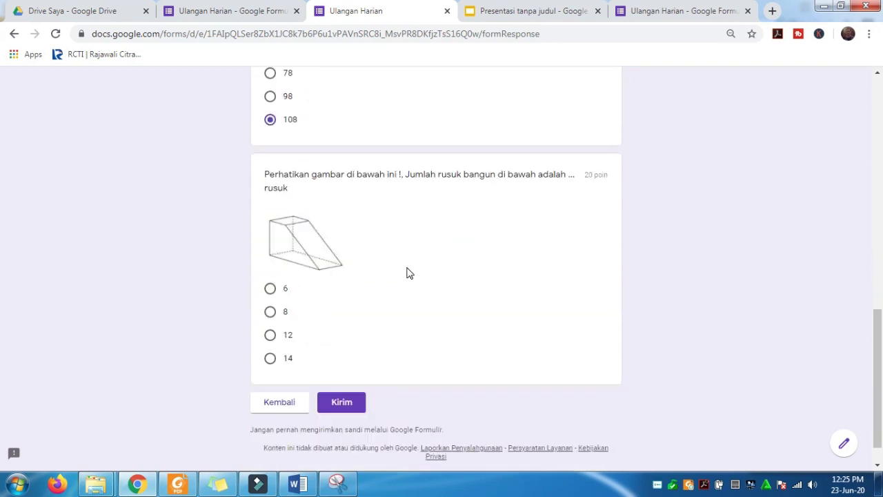
click(271, 301)
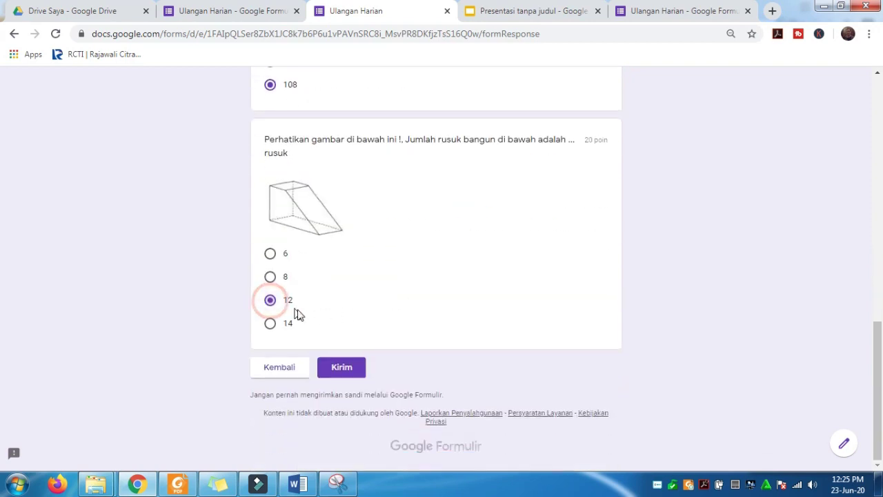
click(356, 376)
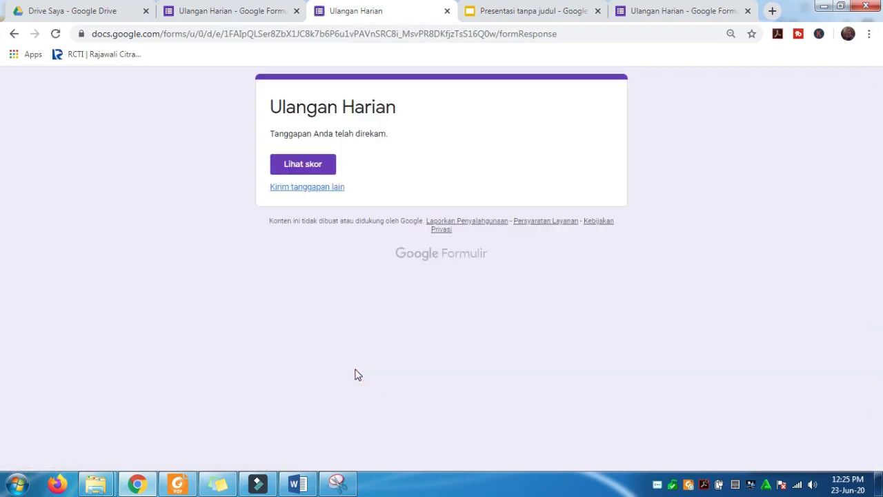
View the score of the submitted response and look over the graded answers
click(315, 164)
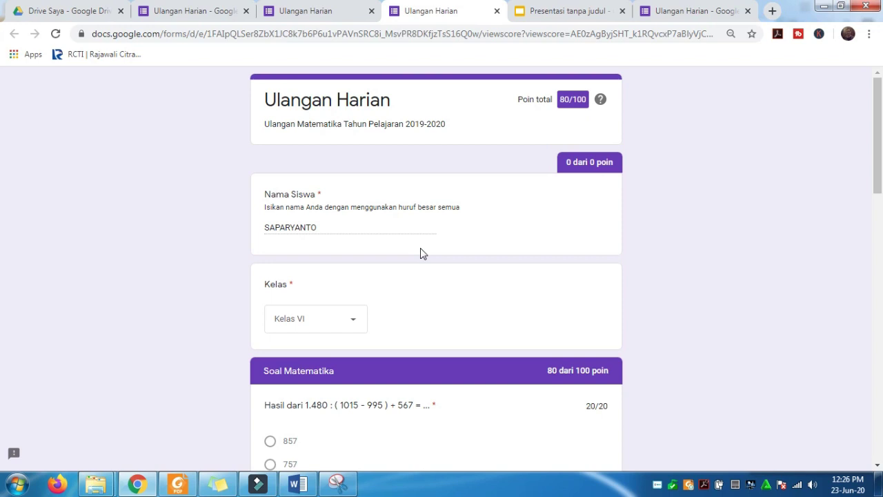
scroll(421, 255, down, 4)
scroll(421, 255, up, 4)
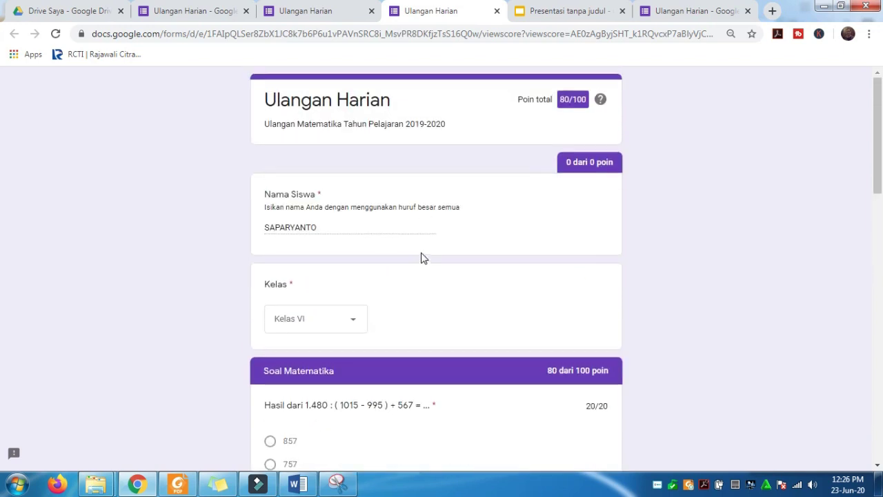